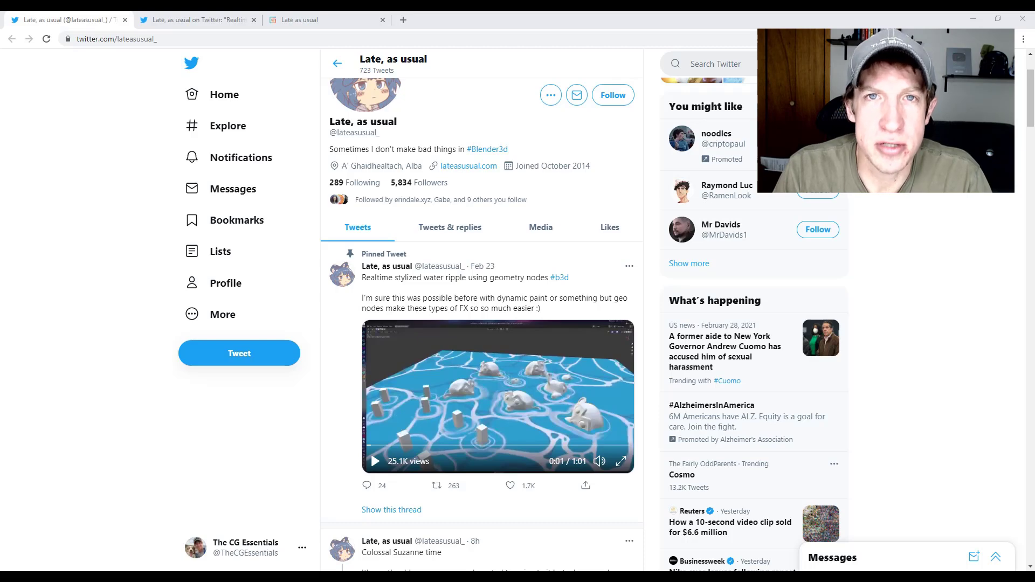
Step: Review the pinned water ripple video and the other effect posts on the artist's Twitter profile
scroll(578, 62, "up", 2)
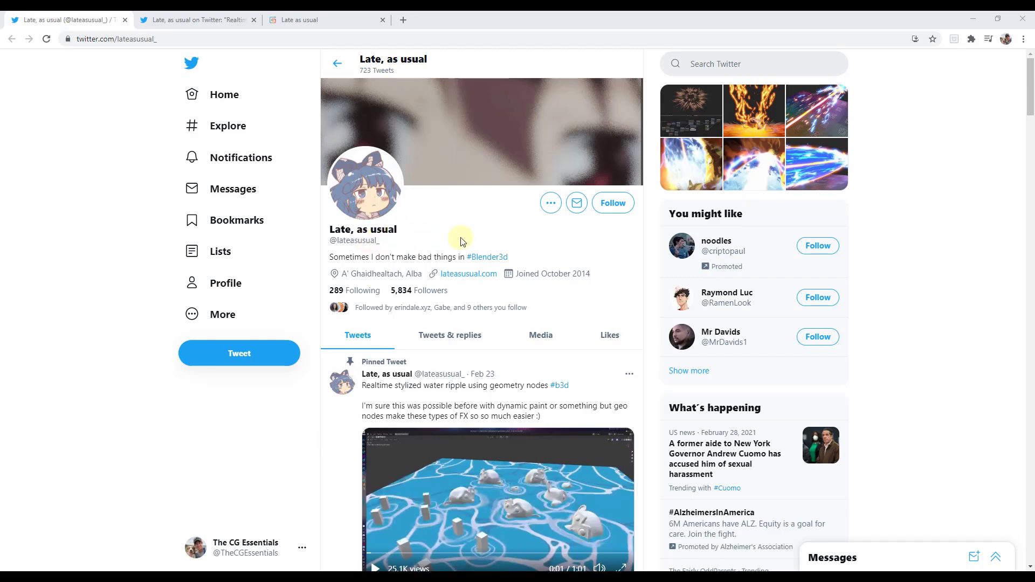
scroll(460, 235, "down", 4)
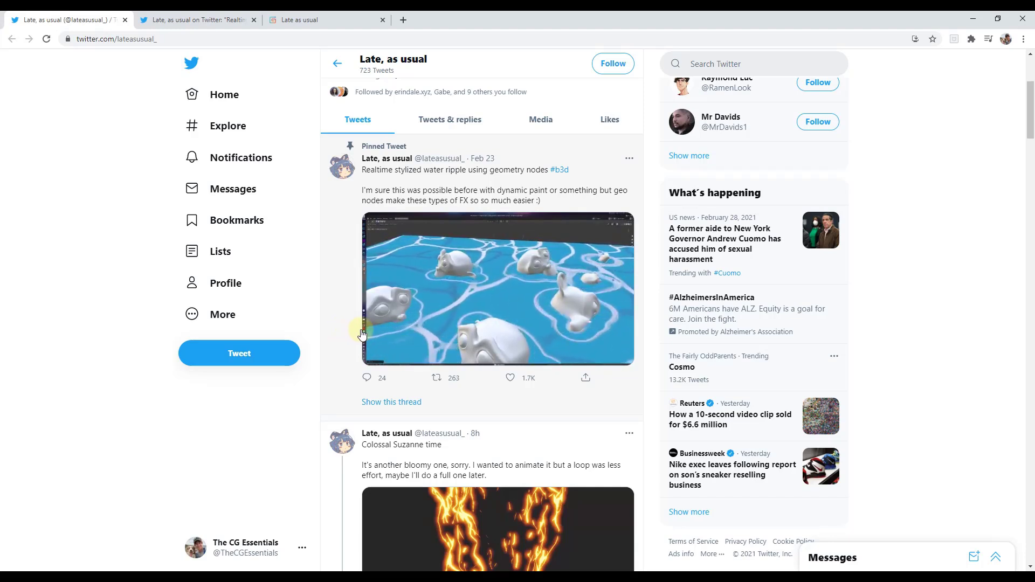
left_click(542, 342)
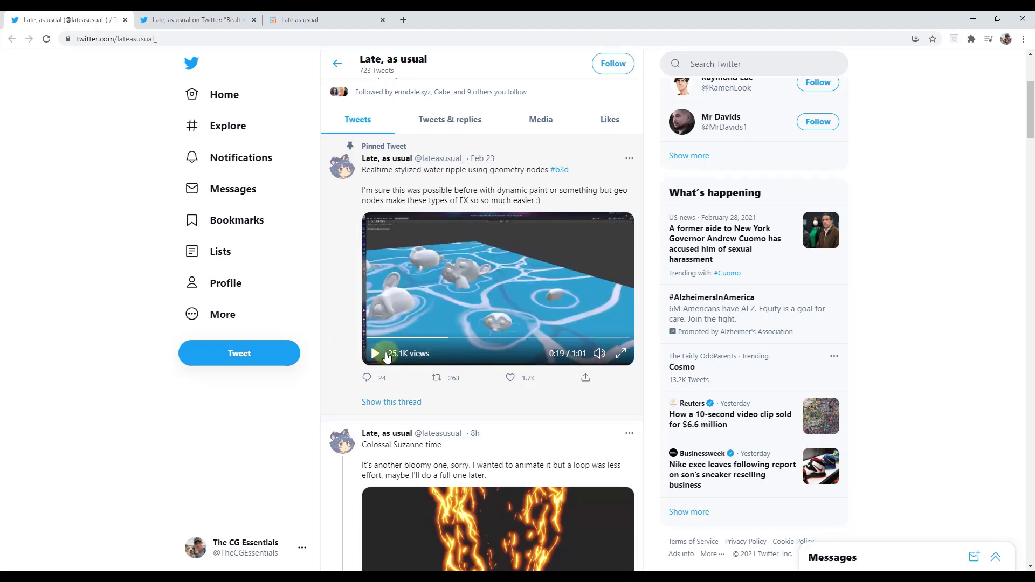
left_click(376, 355)
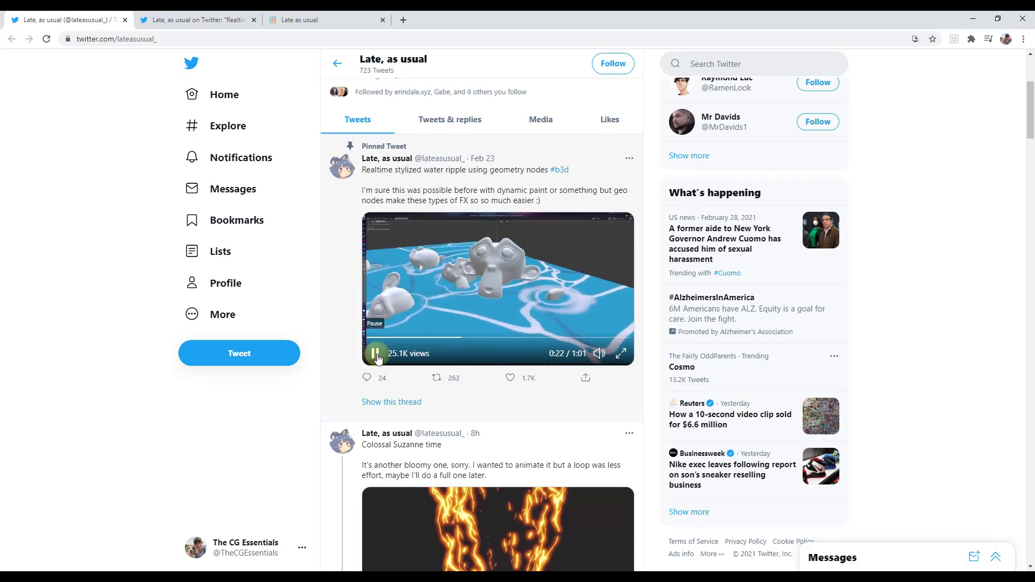
left_click(375, 354)
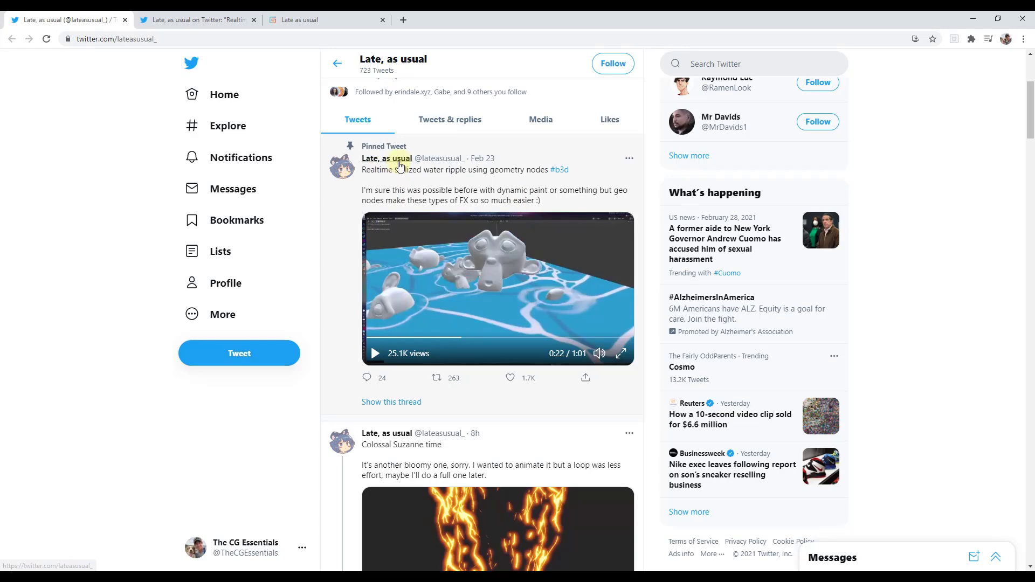
scroll(510, 359, "down", 9)
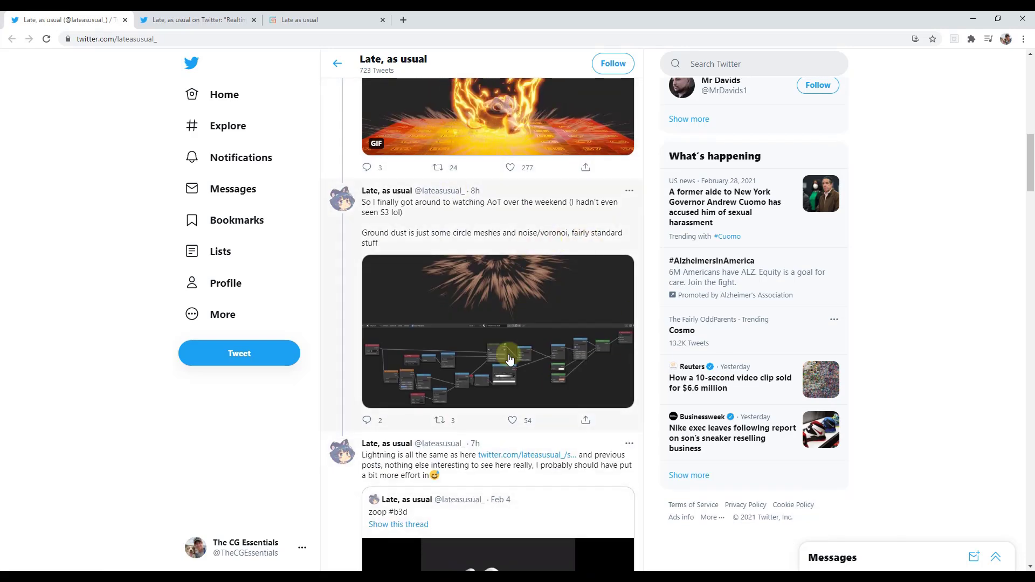
scroll(510, 359, "down", 6)
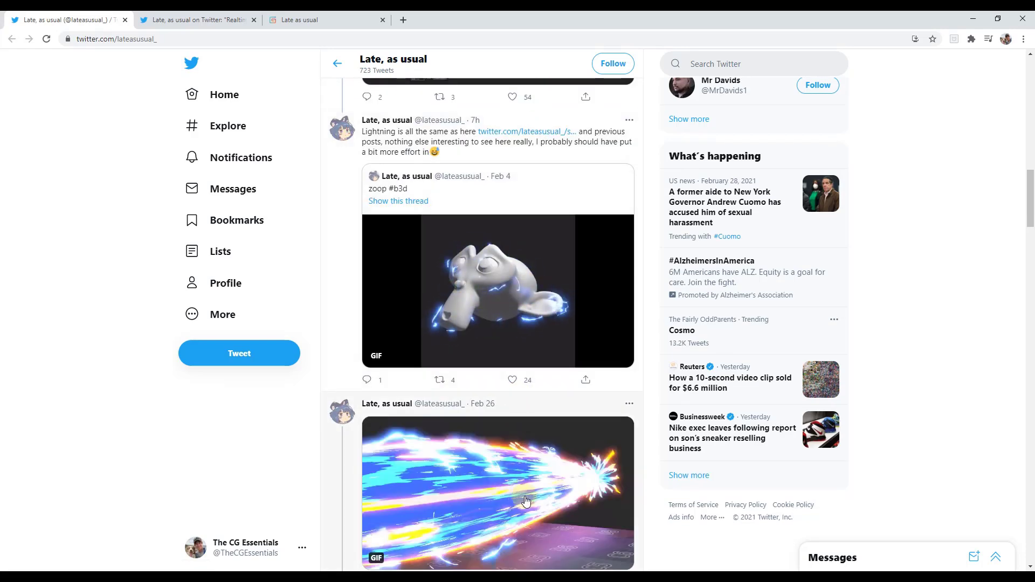
scroll(526, 501, "up", 15)
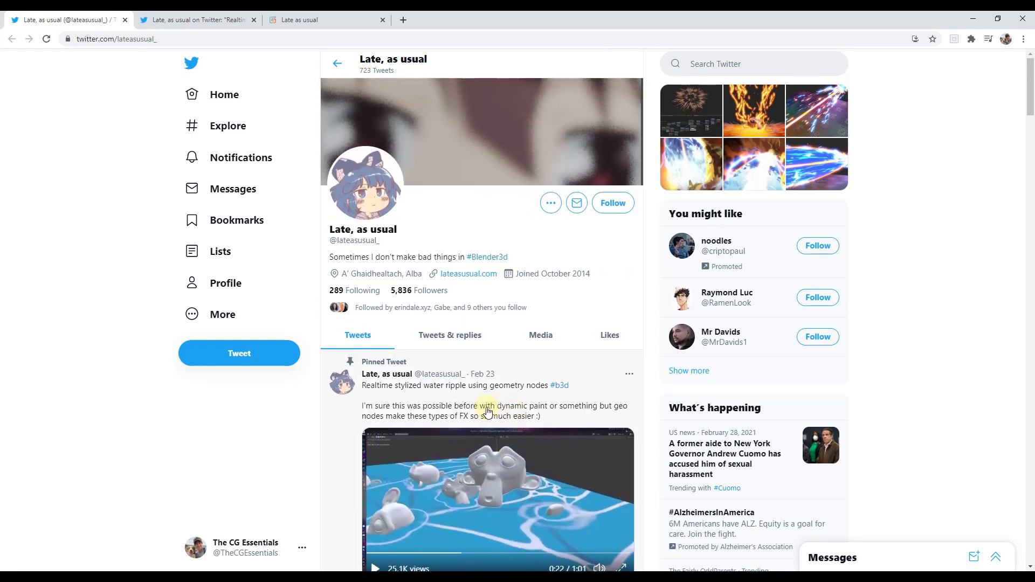
Step: Visit the artist's website and Blender blog, and browse the Blender files offered in the linked Gumroad store
left_click(469, 274)
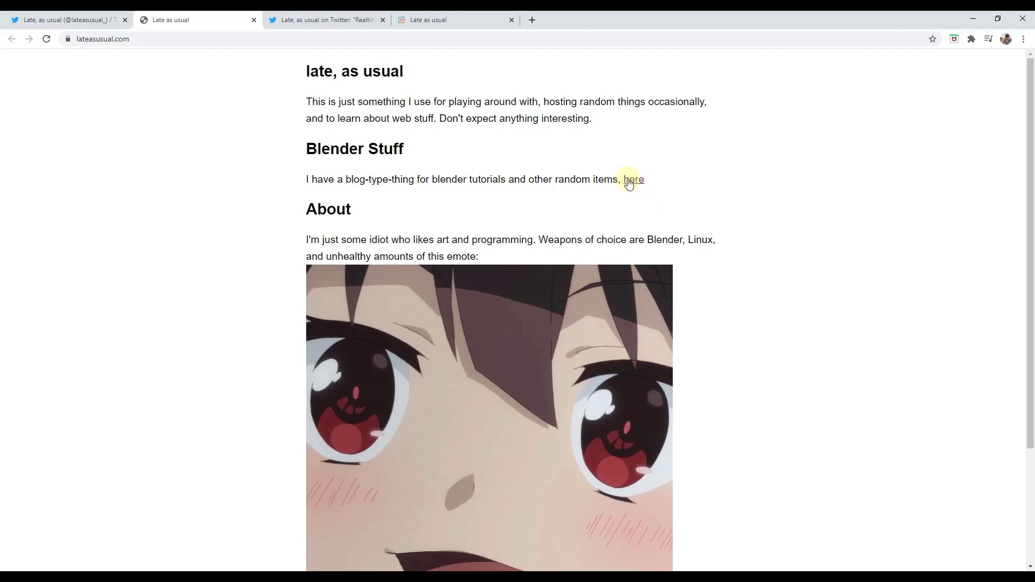
left_click(632, 183)
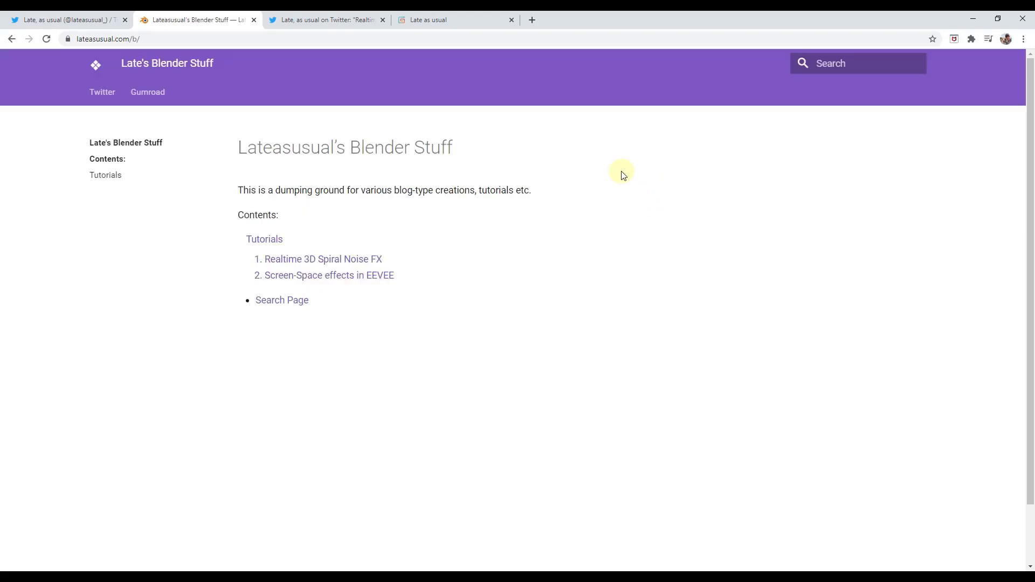
left_click(147, 91)
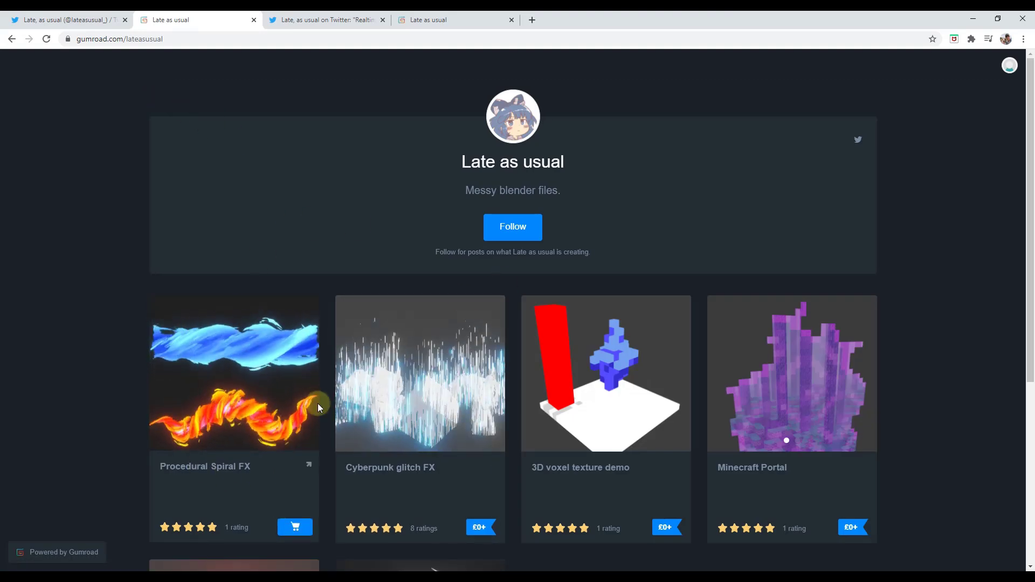
scroll(602, 245, "down", 3)
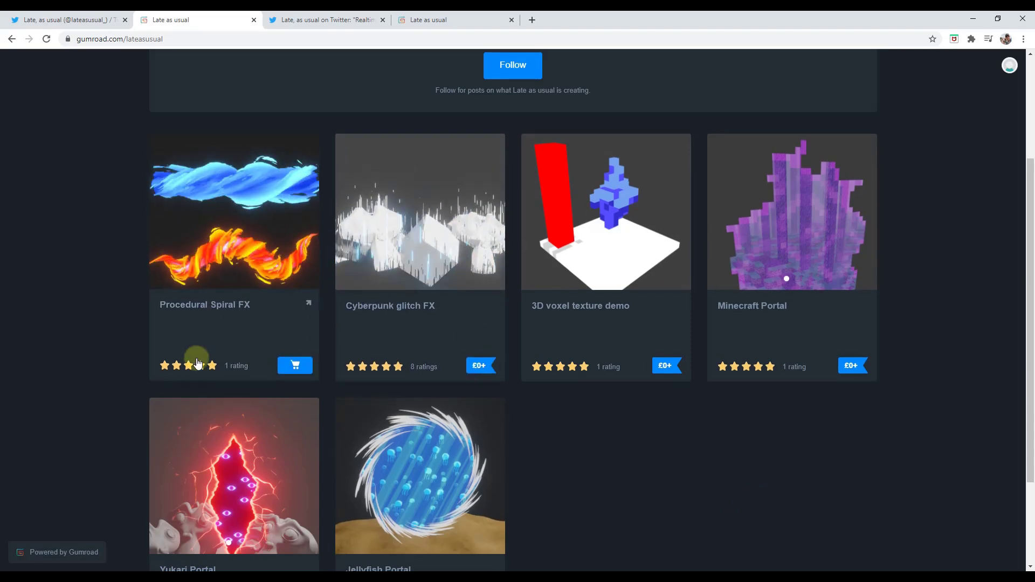
scroll(567, 442, "down", 3)
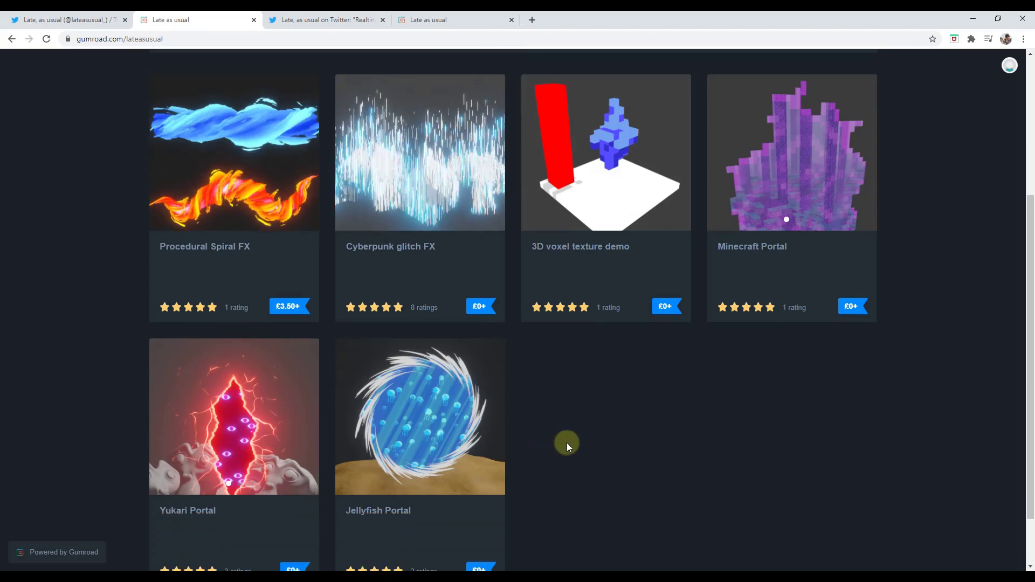
scroll(172, 324, "up", 2)
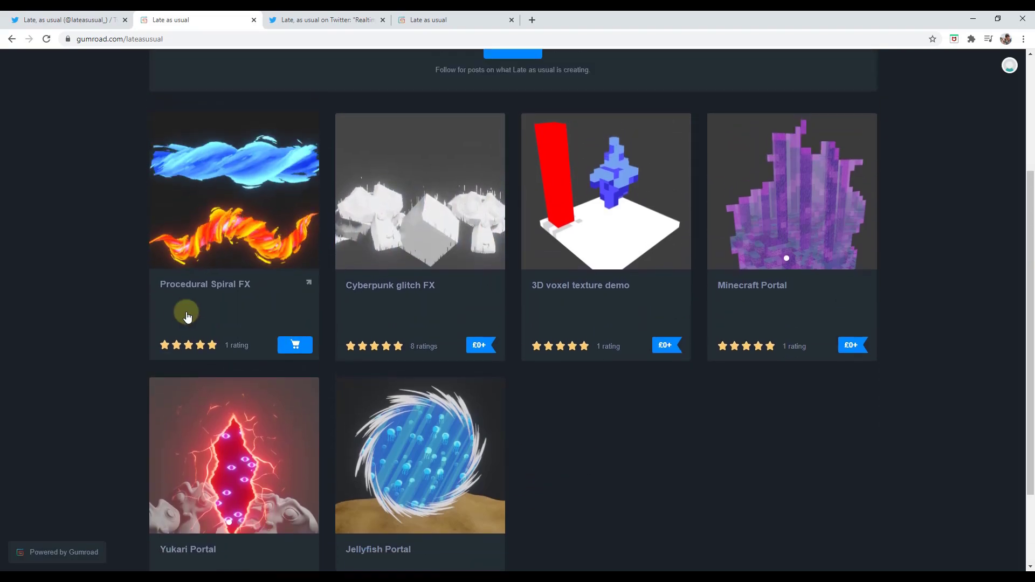
Step: Examine the geometry node screenshots posted in the stylized water ripple Twitter thread
left_click(324, 19)
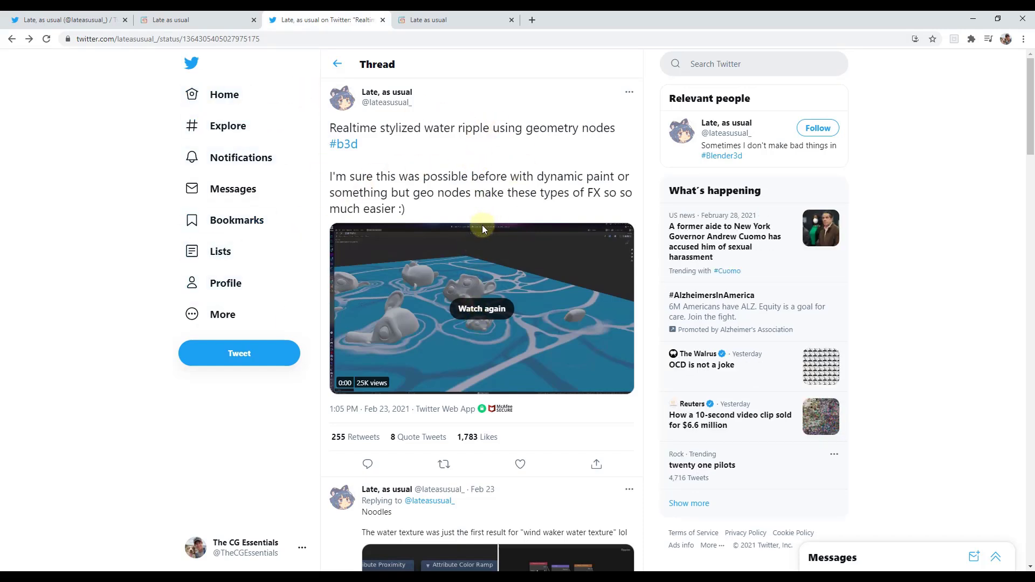
scroll(475, 270, "down", 5)
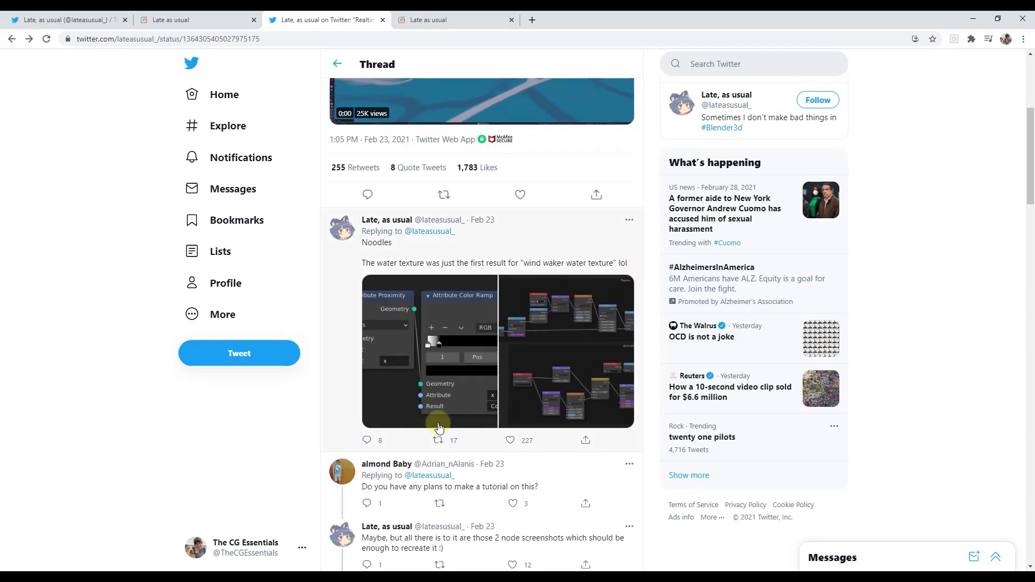
left_click(463, 372)
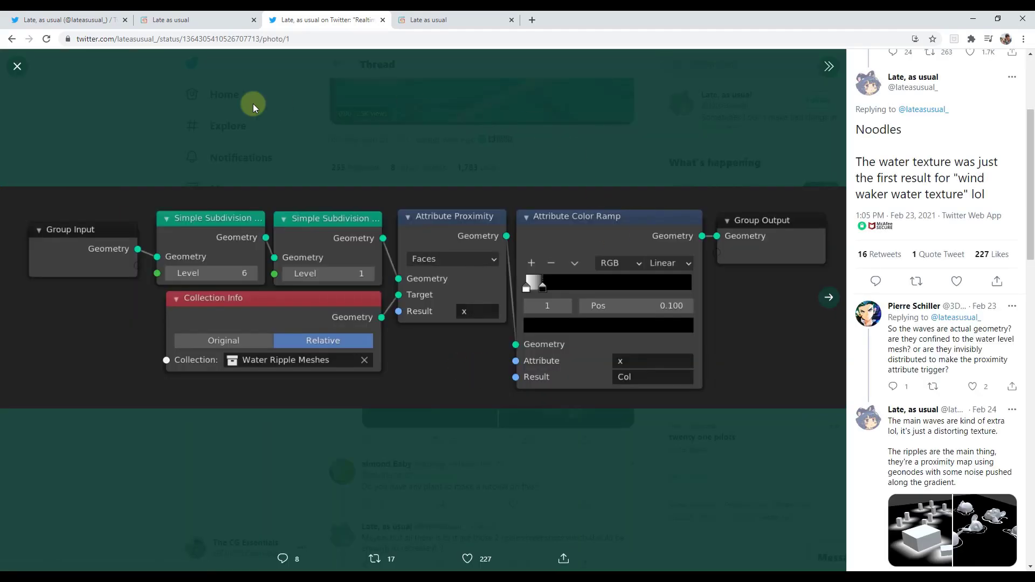
left_click(829, 297)
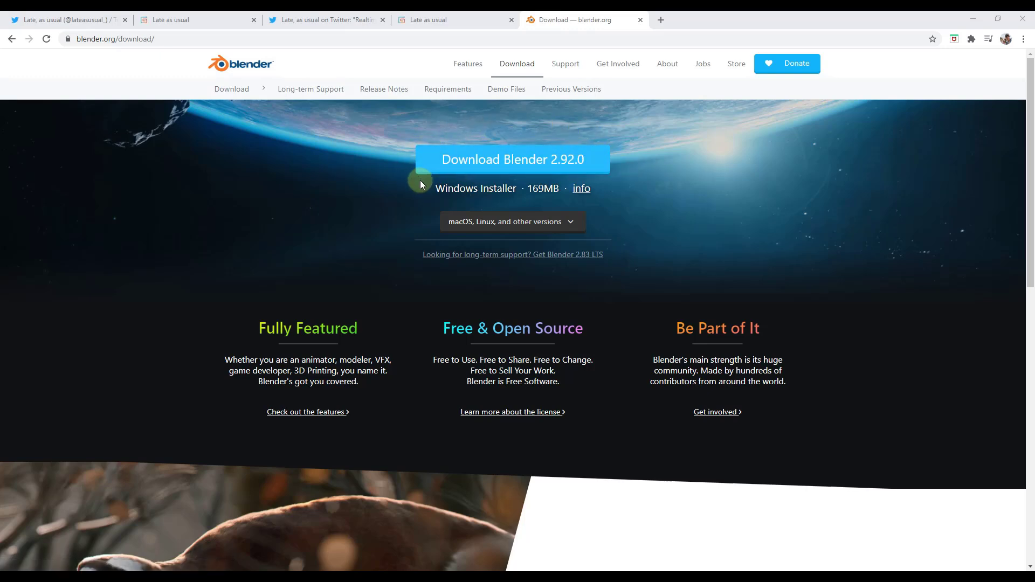
Step: Find Blender's experimental builds on the download page and look over the daily builds
scroll(538, 290, "down", 10)
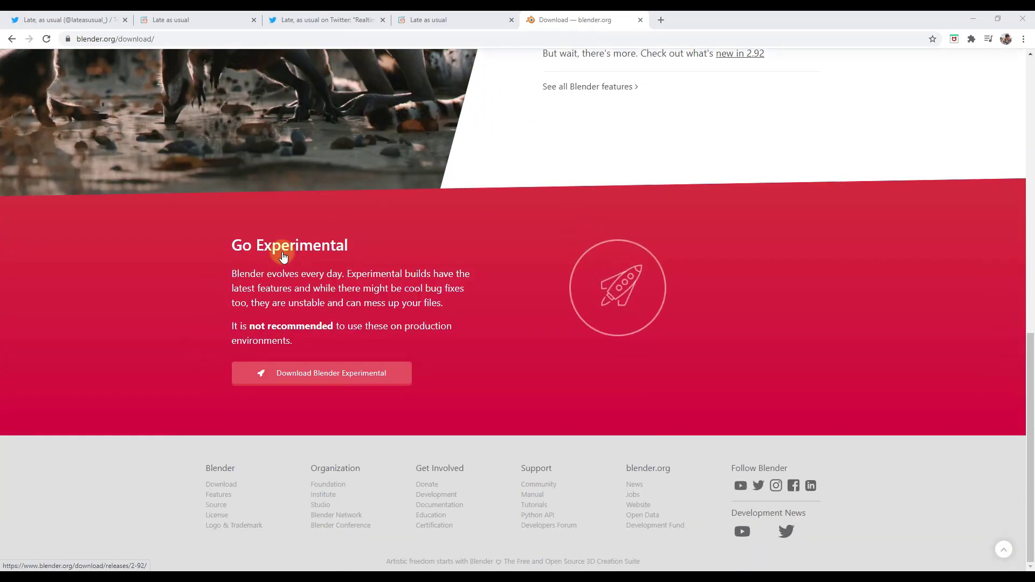
left_click(331, 376)
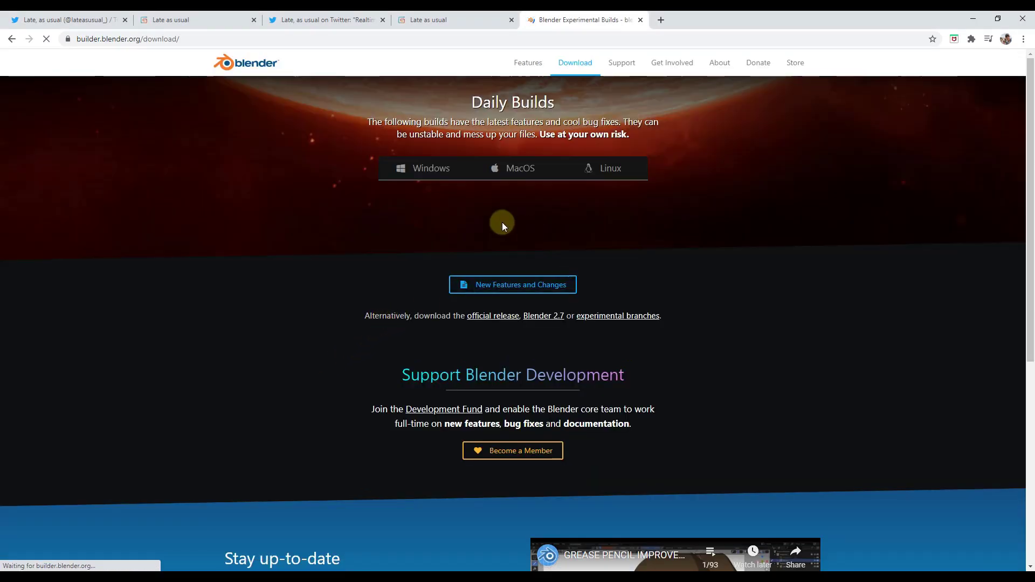
scroll(525, 365, "down", 6)
scroll(483, 349, "up", 6)
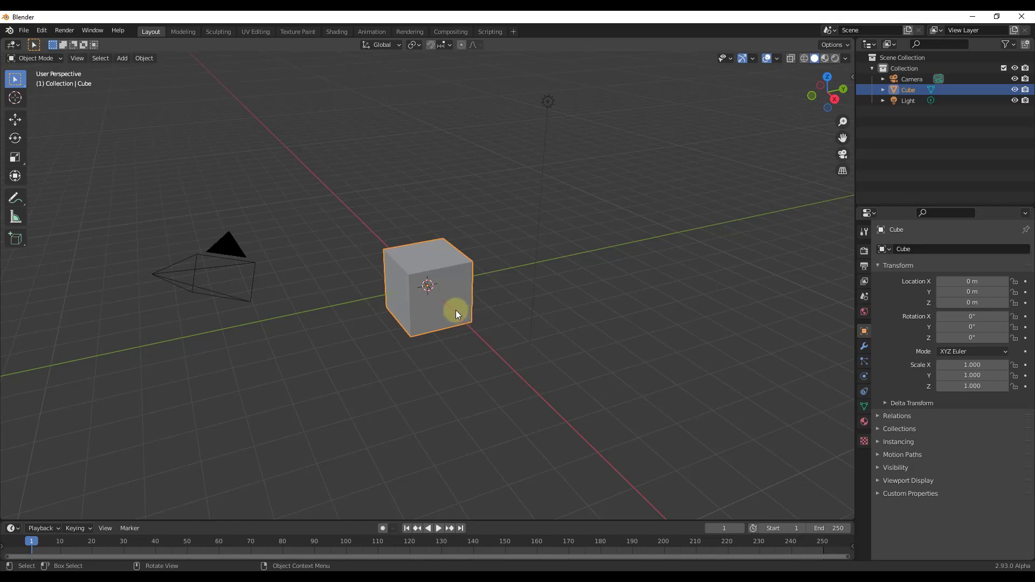
Step: In Blender, delete the default cube and add a mesh plane at the origin
key("Delete")
key("shift+a")
mouse_move(455, 303)
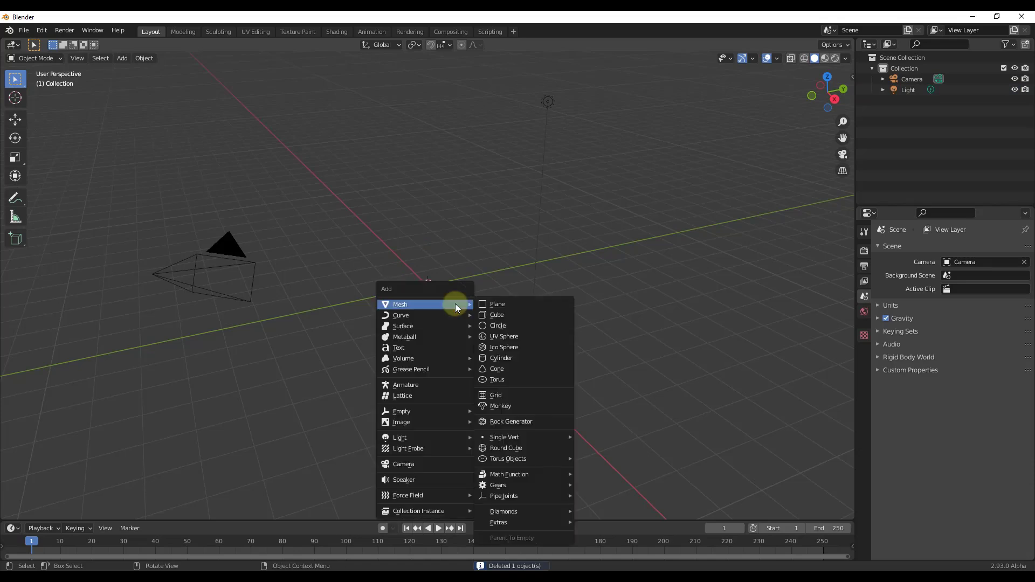
left_click(497, 304)
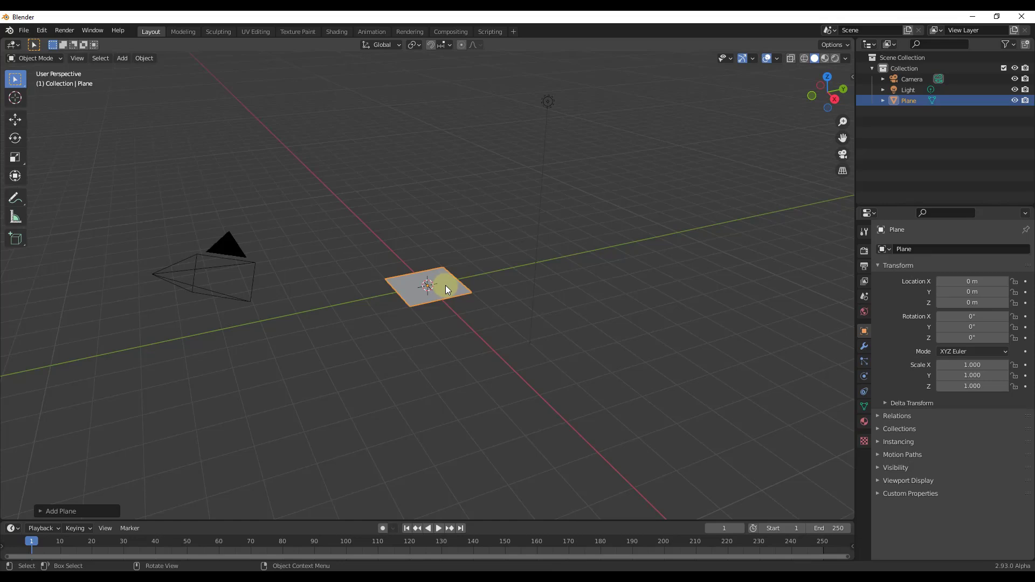
Step: Scale the plane up by a factor of about 5.96 and apply its rotation and scale
key("s")
left_click(535, 298)
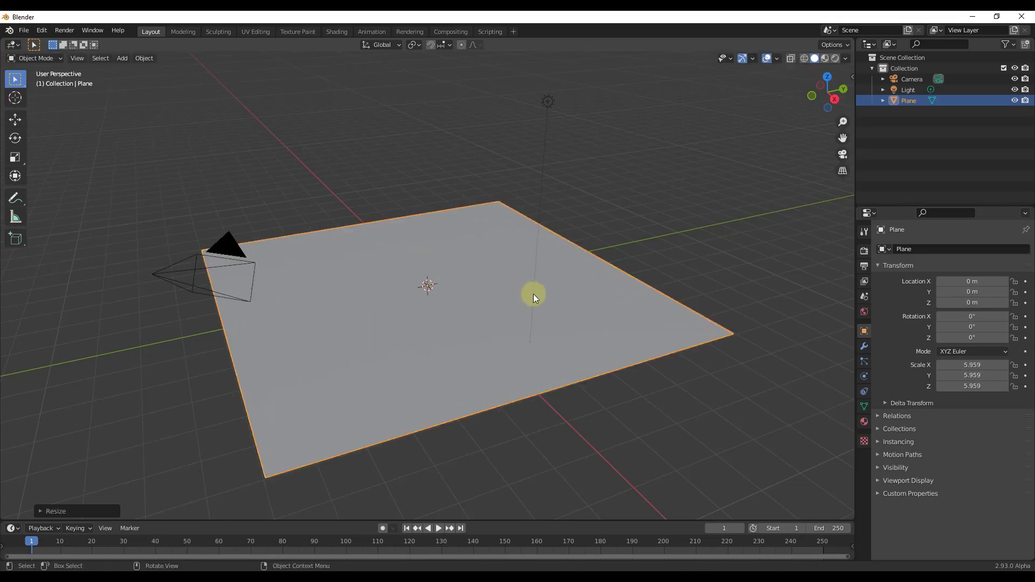
left_click(141, 59)
mouse_move(174, 111)
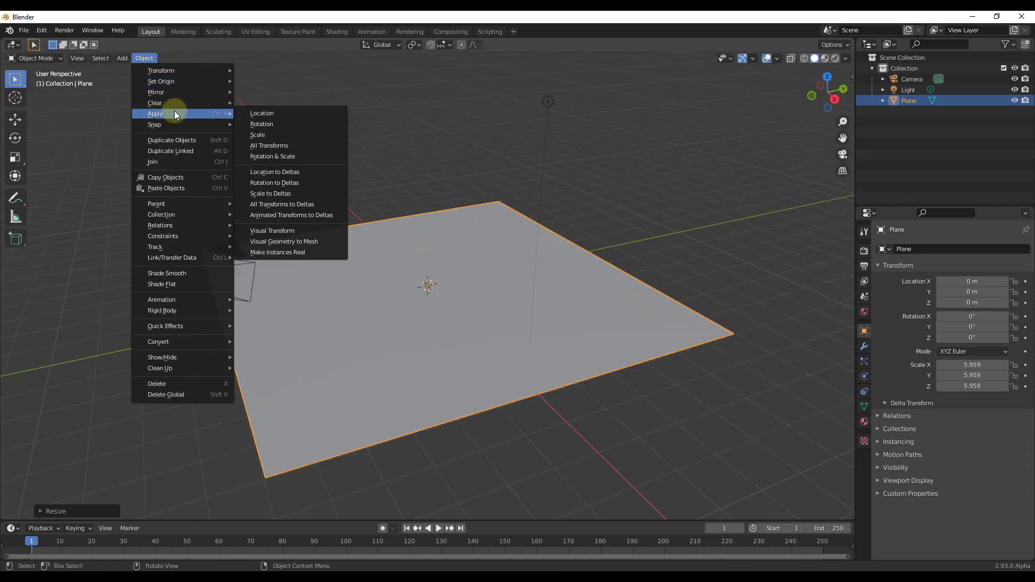
left_click(277, 157)
Step: Add a Geometry Nodes modifier to the plane and create a new workspace duplicated from Layout
middle_click_drag(490, 281, 412, 281)
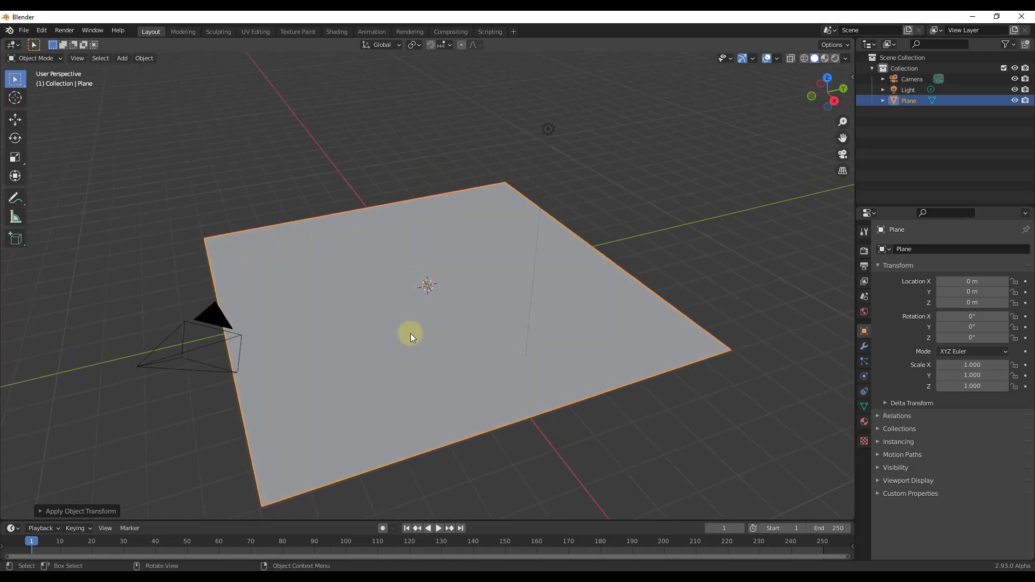
middle_click_drag(448, 309, 449, 303)
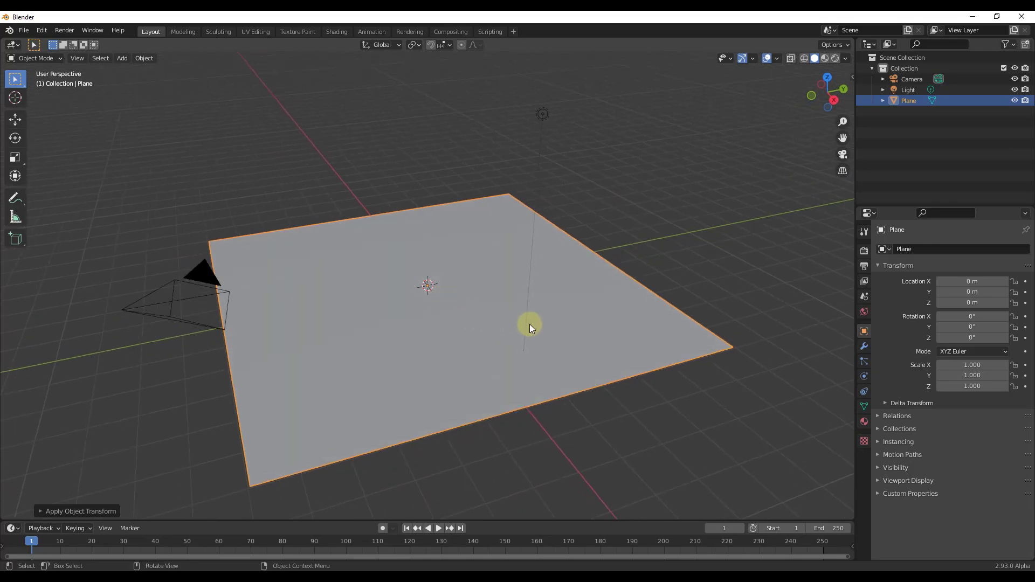
left_click(864, 346)
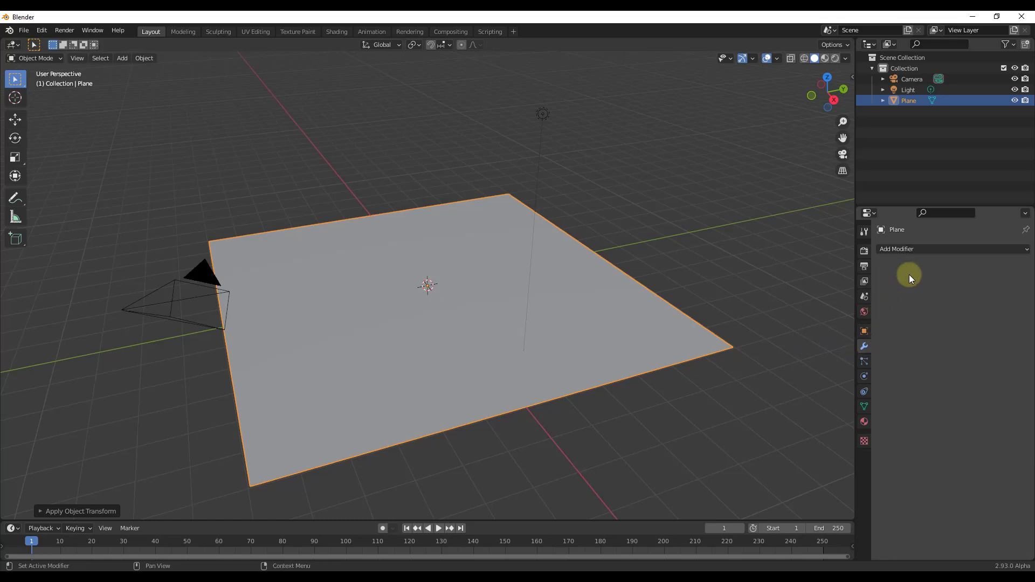
left_click(925, 250)
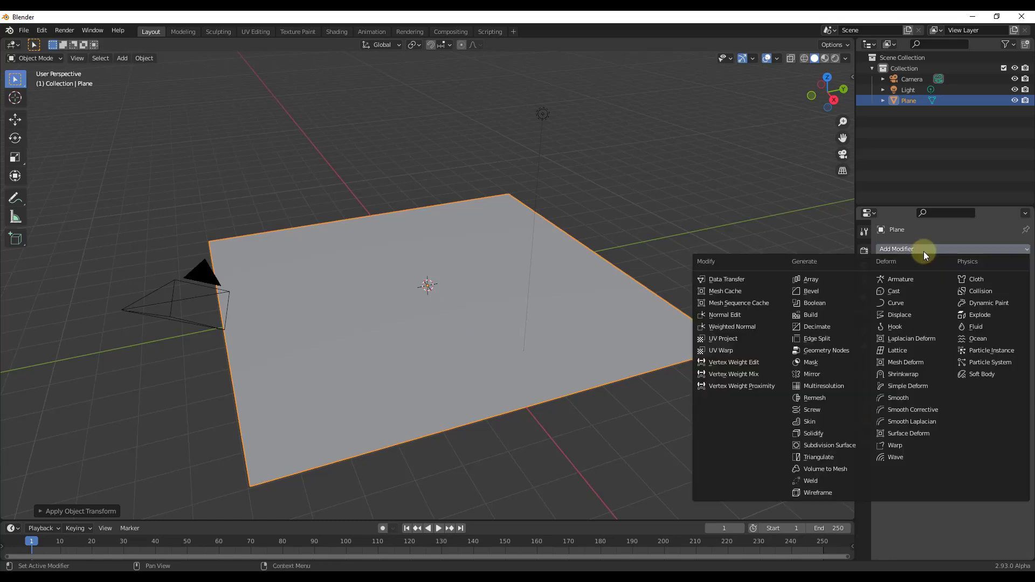
left_click(831, 350)
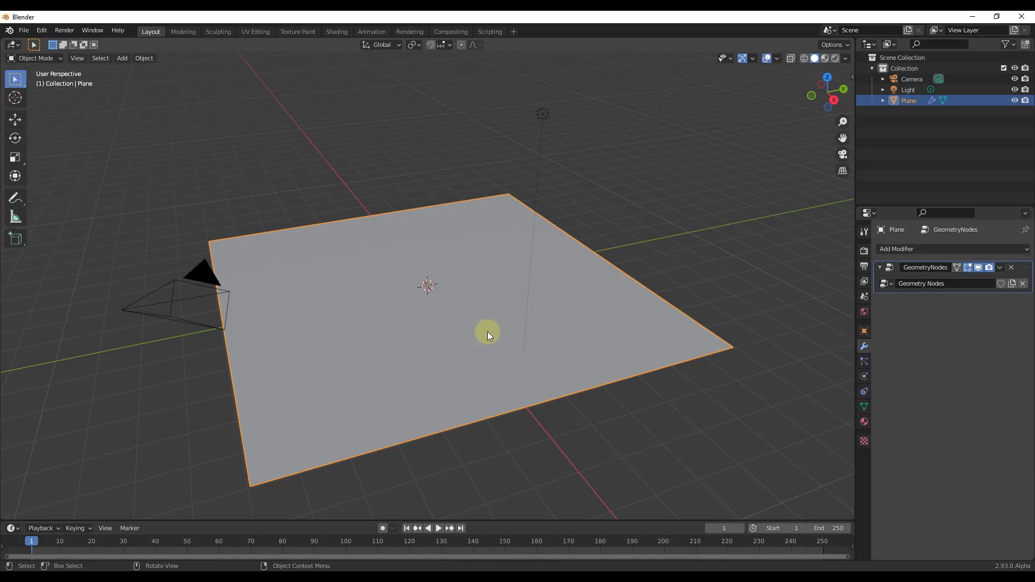
left_click(512, 31)
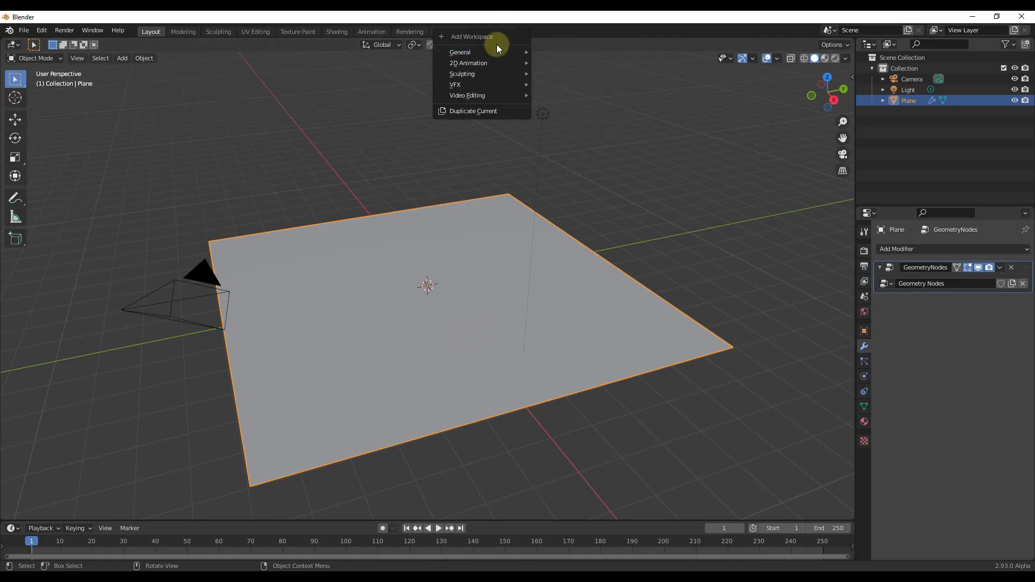
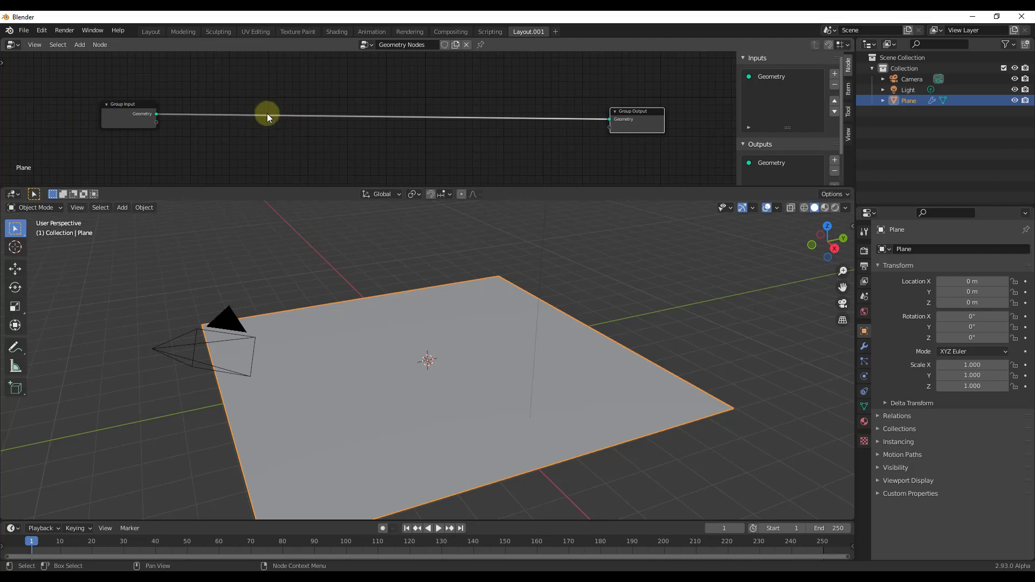
Step: Insert two Simple Subdivision nodes in series after Group Input, with the first at level 6 and the second at level 1
key("shift+a")
left_click(245, 61)
type("simp")
key("Return")
left_click(244, 96)
key("shift+d")
left_click(390, 103)
left_click_drag(284, 127, 303, 127)
Step: Insert an Attribute Proximity node between the second subdivision node and Group Output, and place it slightly below them
key("shift+a")
left_click(502, 121)
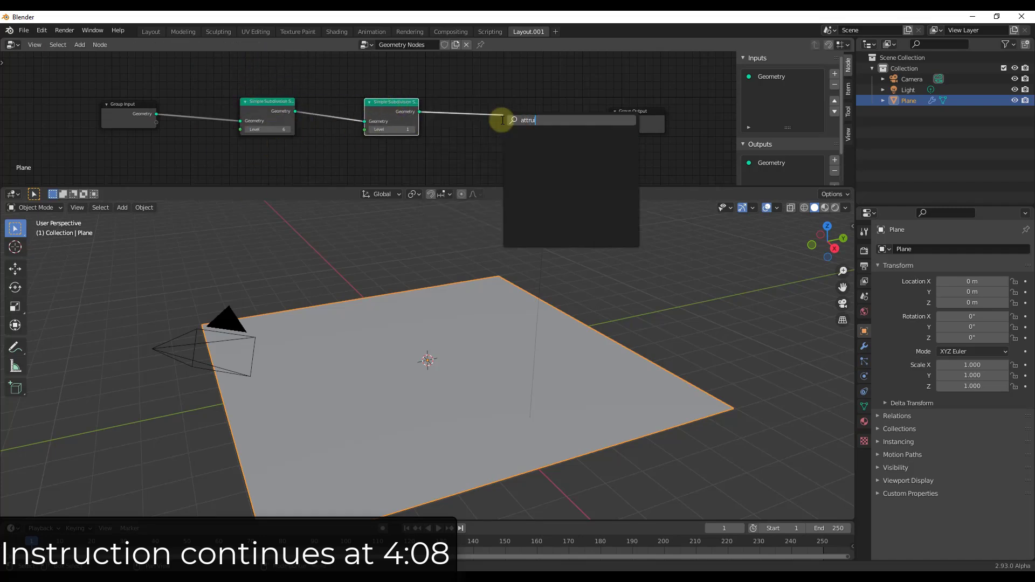
type("prox")
key("Return")
left_click(506, 91)
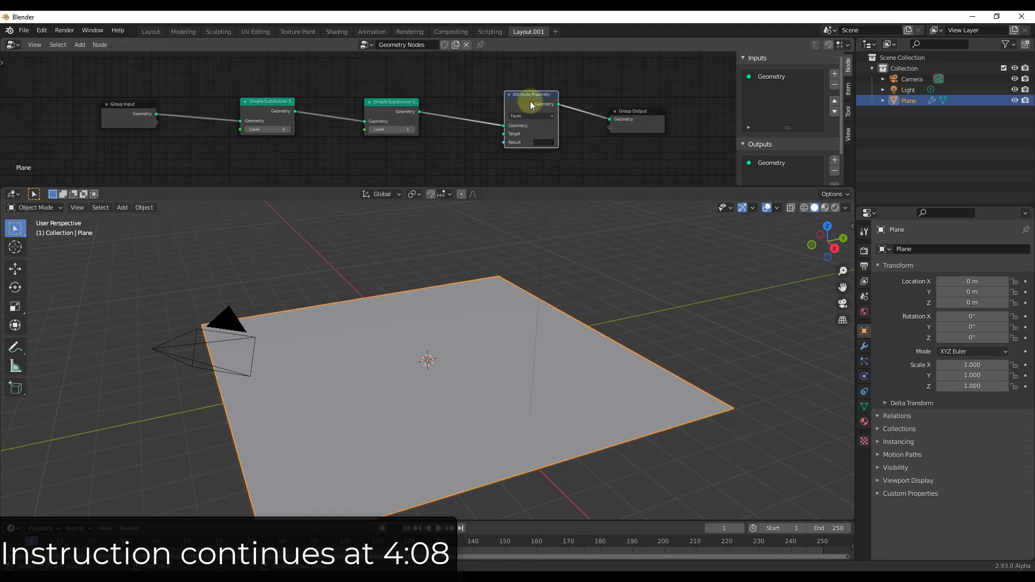
left_click_drag(533, 118, 547, 164)
Step: Add a Collection Info node and connect its Geometry output to the Target input of Attribute Proximity
middle_click_drag(469, 142, 475, 87)
key("shift+a")
key("c")
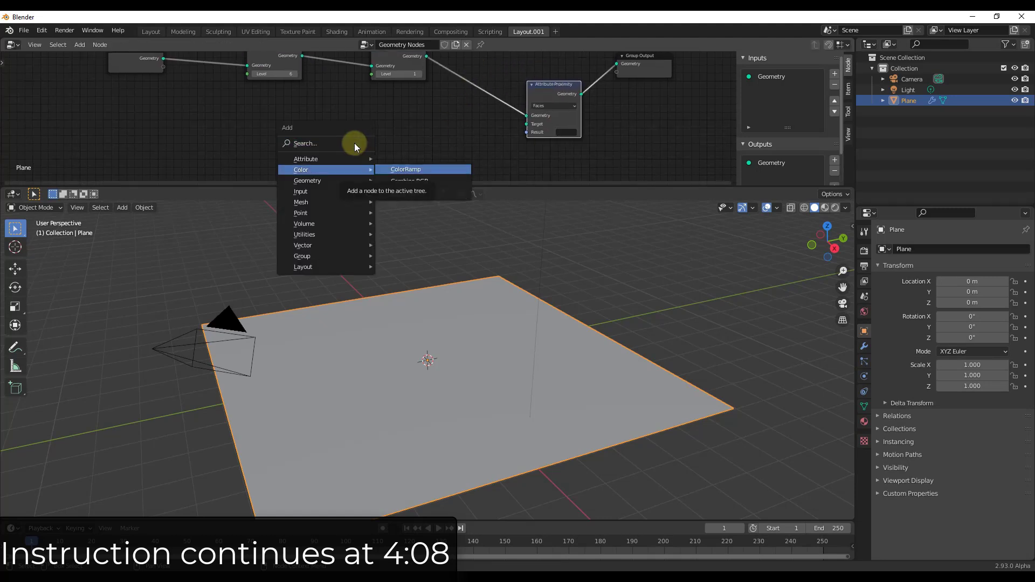
left_click(354, 143)
type("coll")
key("Return")
left_click(311, 118)
left_click_drag(366, 132, 526, 124)
Step: Name the Attribute Proximity result x, and widen the gap between that node and Group Output
left_click(567, 133)
type("x")
key("Return")
left_click_drag(556, 93, 479, 92)
left_click_drag(655, 59, 728, 93)
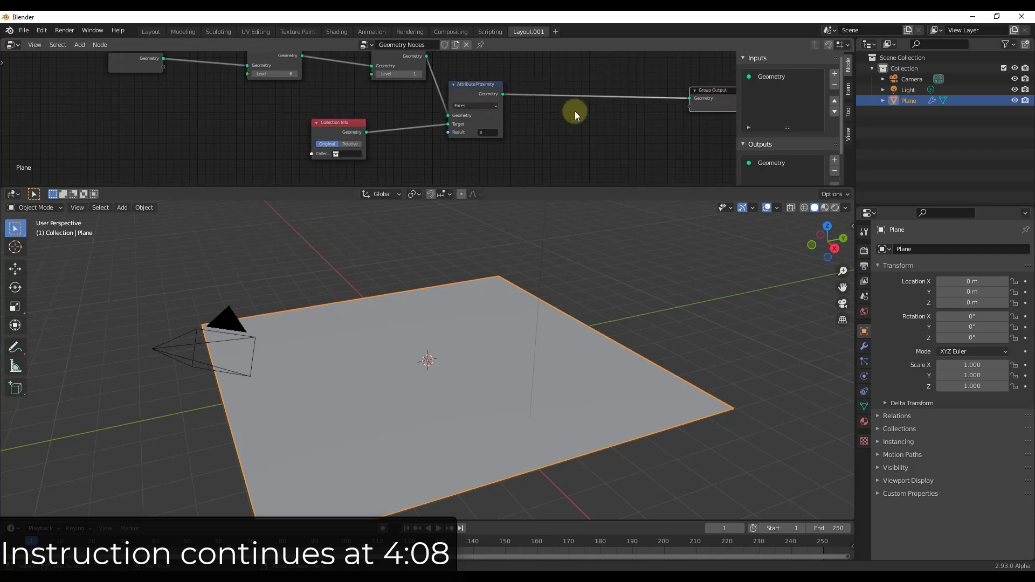
Step: Insert an Attribute Color Ramp node on the link between Attribute Proximity and Group Output
key("shift+a")
left_click(575, 111)
type("colo")
key("Return")
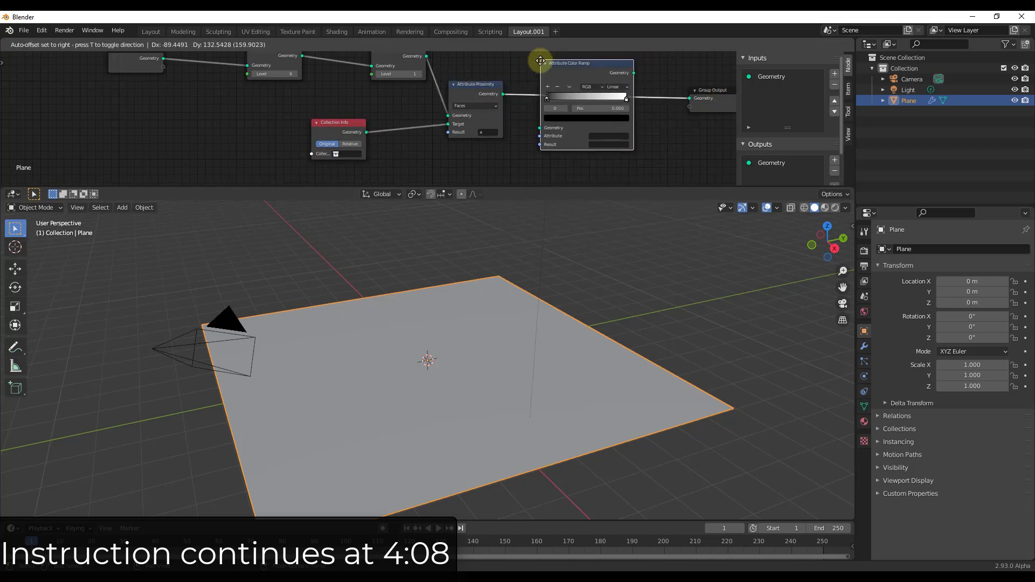
left_click(556, 68)
Step: Set the Attribute Color Ramp's attribute to x and its result to Col
left_click(623, 140)
type("x")
key("Return")
left_click(621, 149)
type("Col")
key("Return")
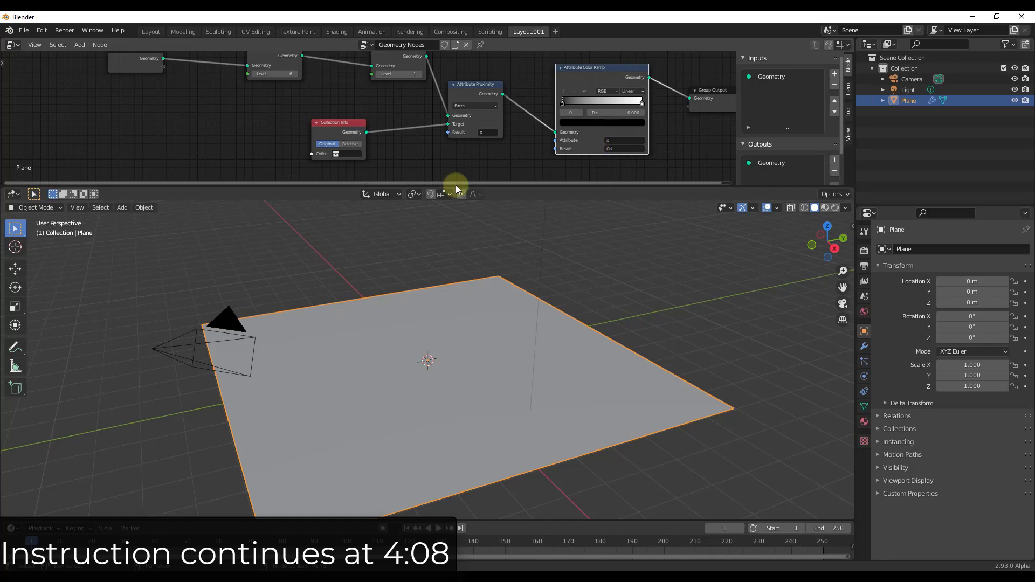
Step: Add another Layout workspace with a large Geometry Node Editor and reposition the Attribute Proximity and Attribute Color Ramp nodes in it
scroll(494, 169, "down", 2)
left_click(556, 31)
mouse_move(522, 53)
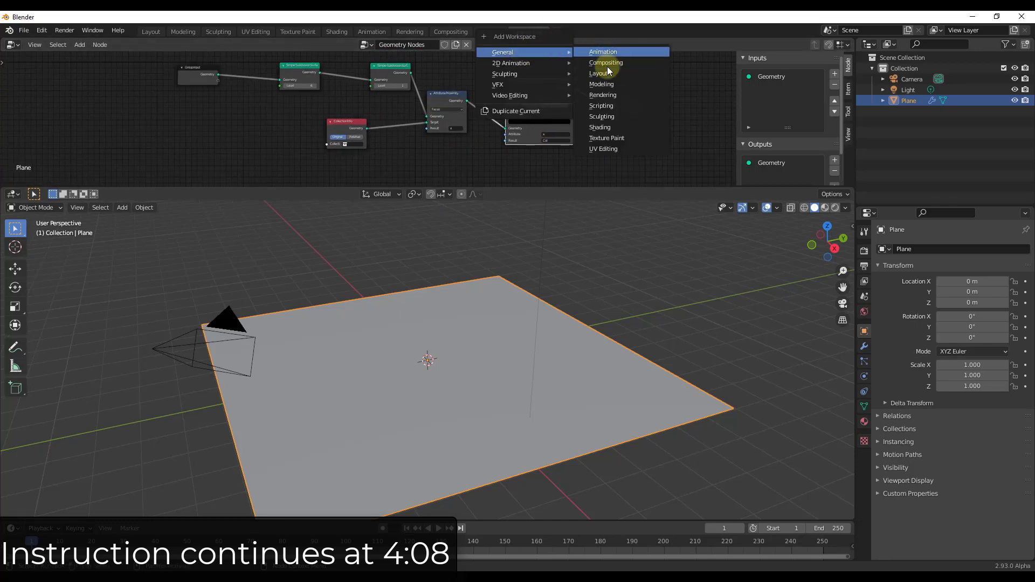
left_click(609, 89)
left_click(13, 44)
left_click(51, 135)
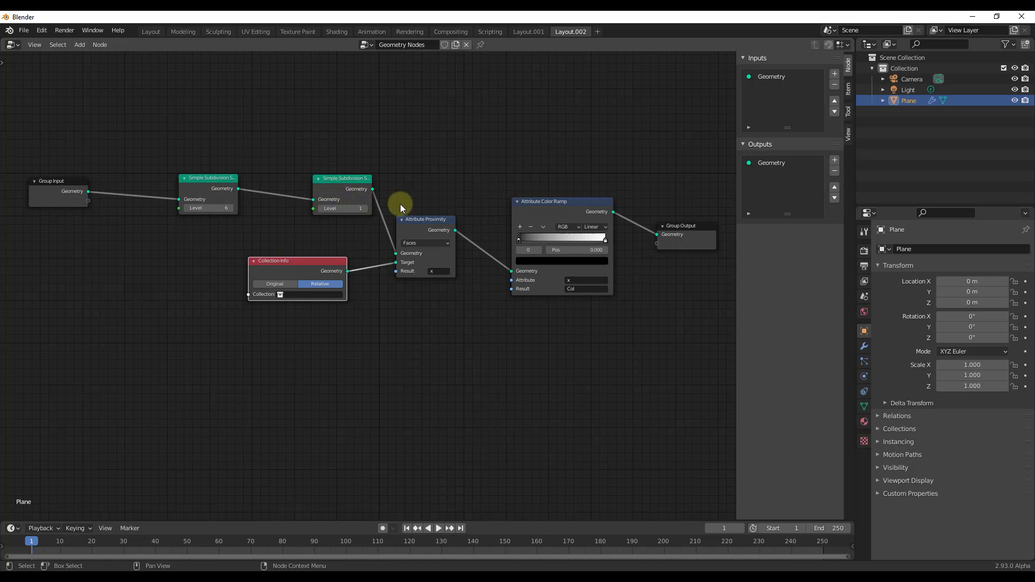
left_click_drag(429, 219, 449, 216)
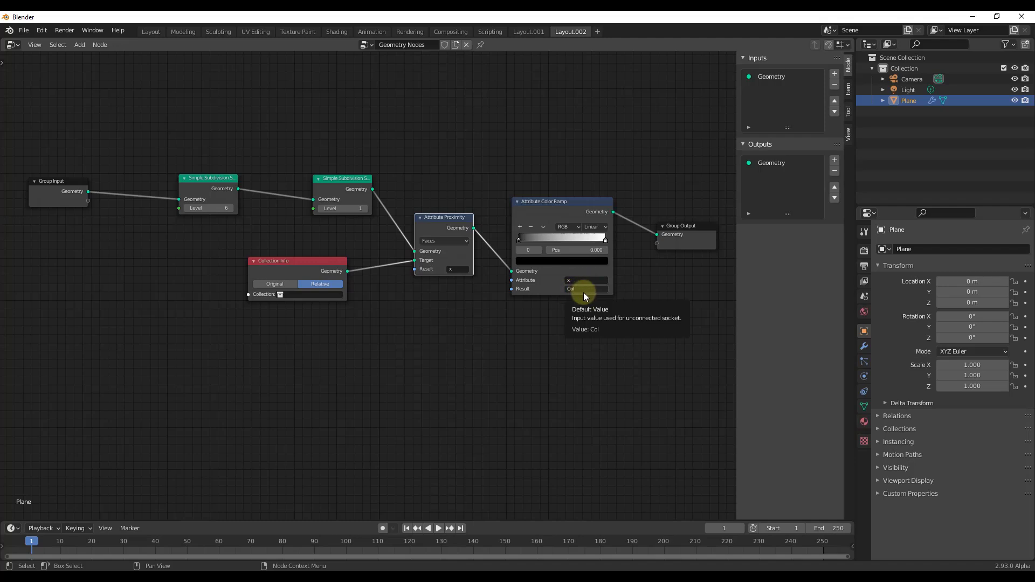
left_click_drag(568, 207, 579, 228)
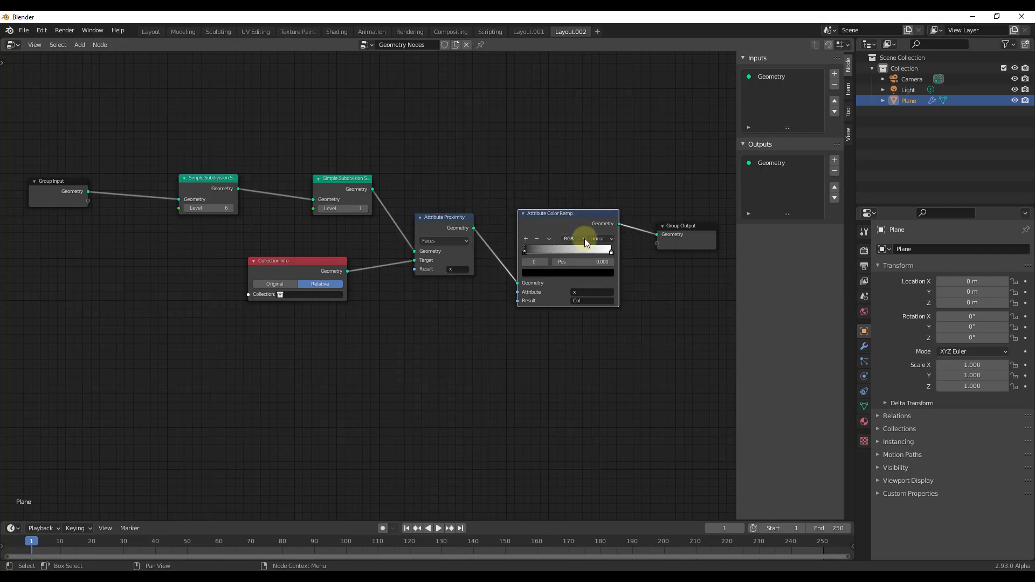
Step: Return to the Layout.001 workspace and add a vertex color layer to the plane's mesh data
left_click(520, 28)
middle_click_drag(494, 310, 518, 322)
middle_click_drag(419, 396, 416, 393)
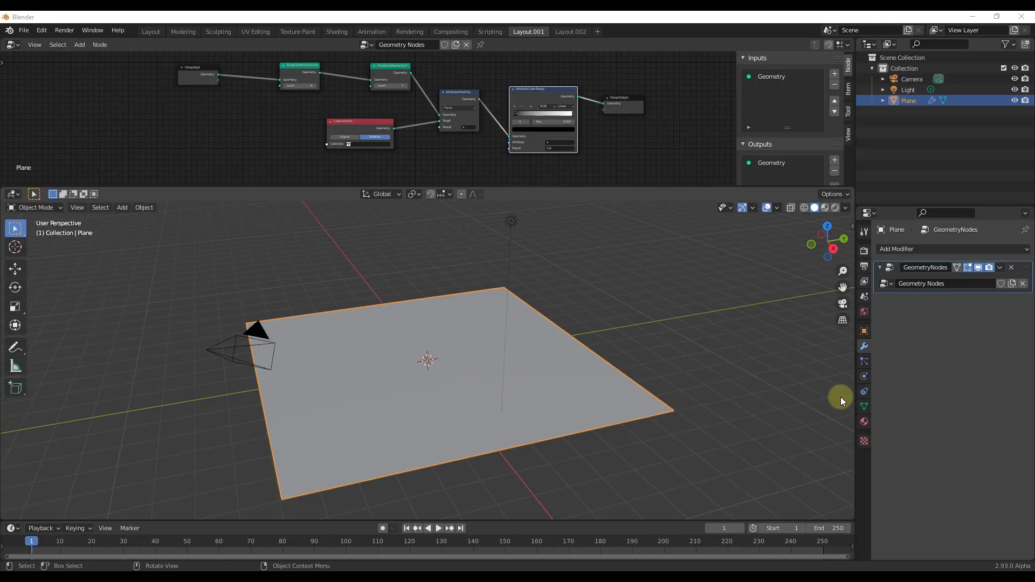
left_click(865, 407)
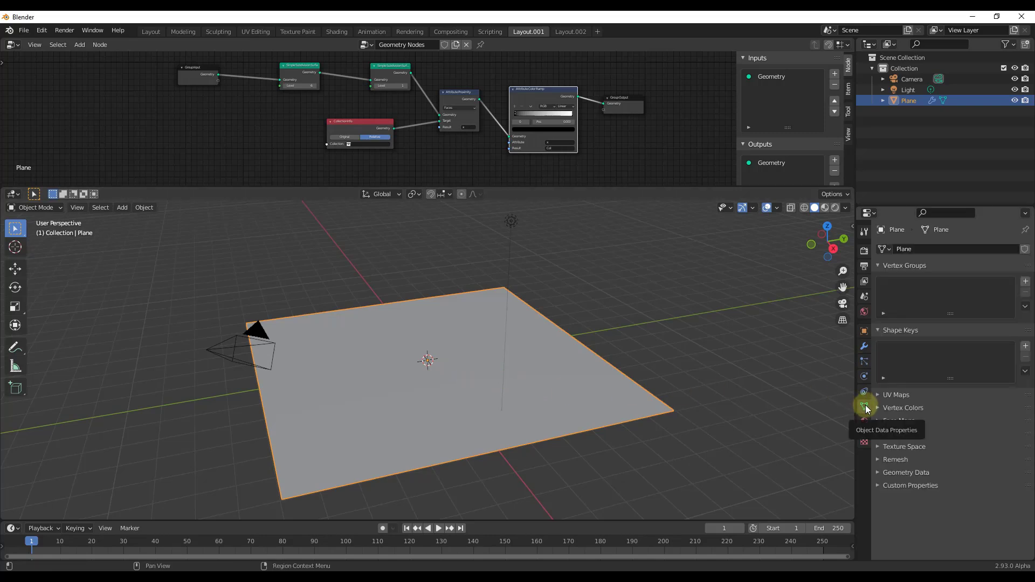
left_click(879, 408)
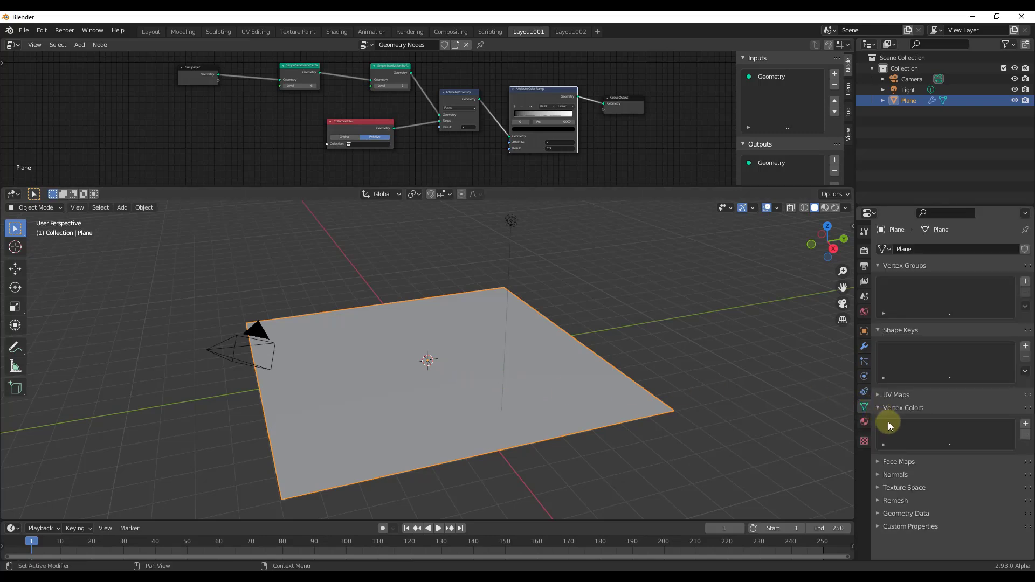
left_click(1021, 427)
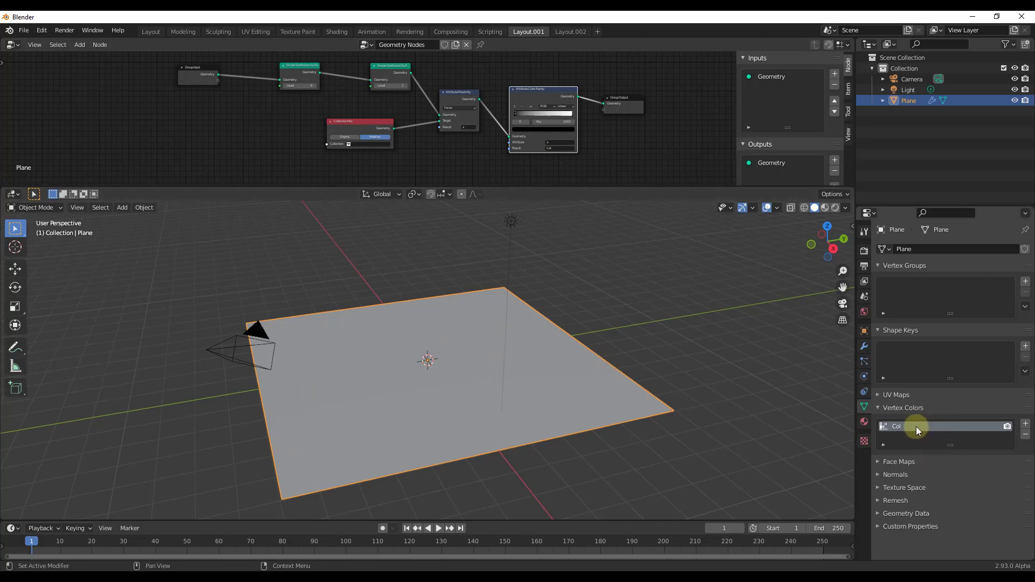
Step: Switch to the Shading workspace and create a new material for the plane
middle_click_drag(553, 371, 491, 330)
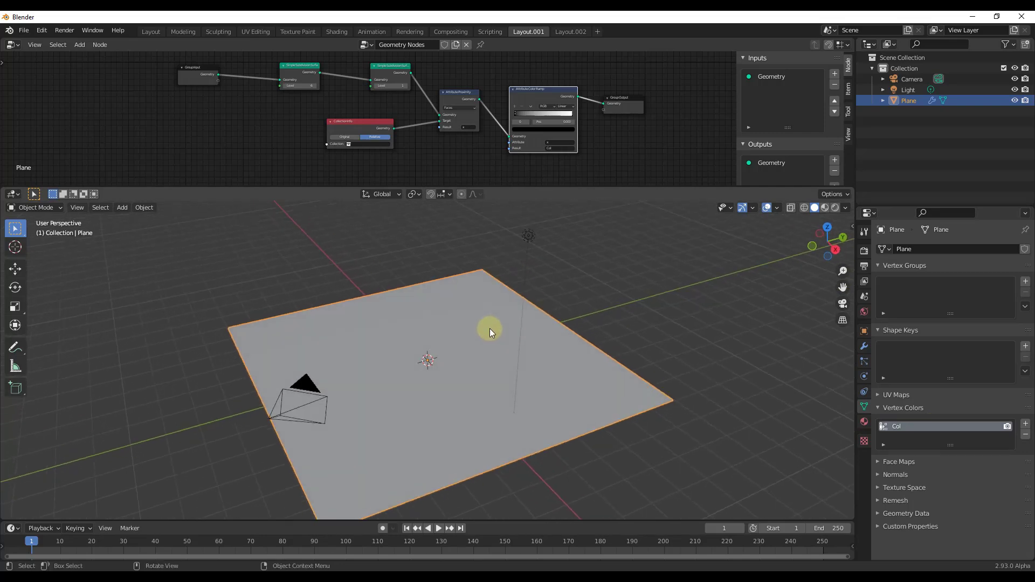
left_click(339, 32)
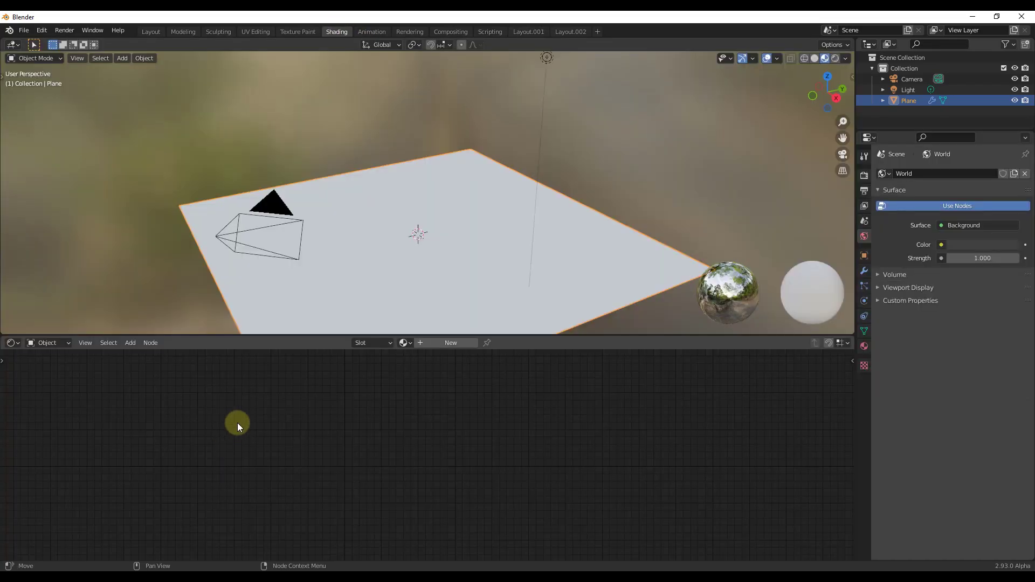
middle_click_drag(421, 208, 425, 205)
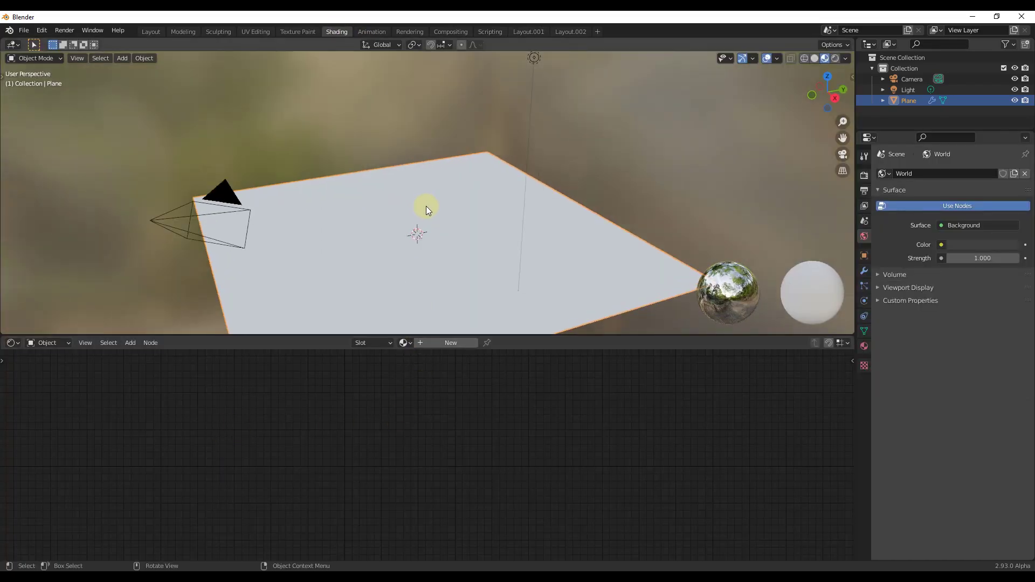
left_click(451, 343)
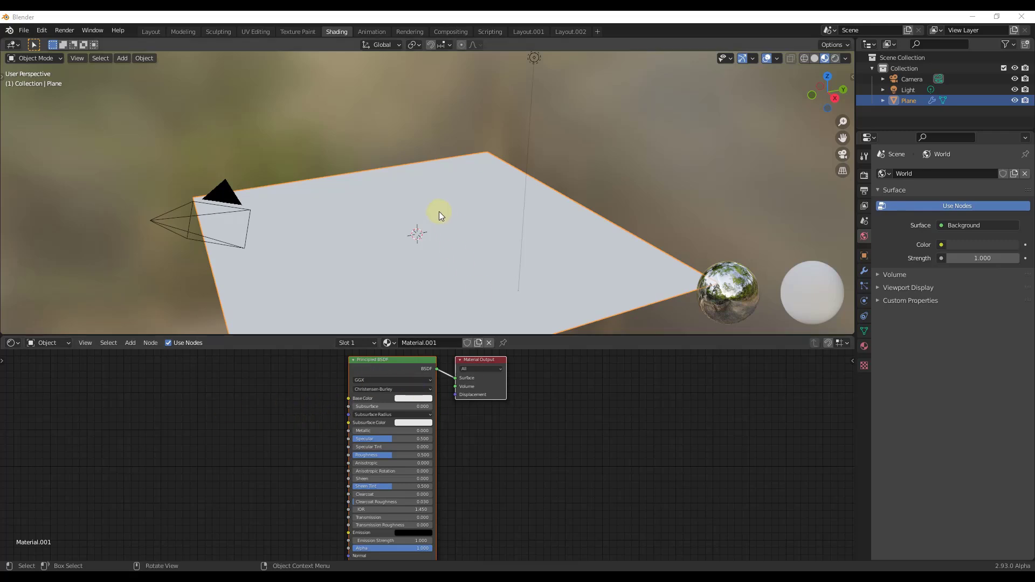
Step: Move the Material Output node well away from the shader and delete the Principled BSDF node
left_click(413, 371)
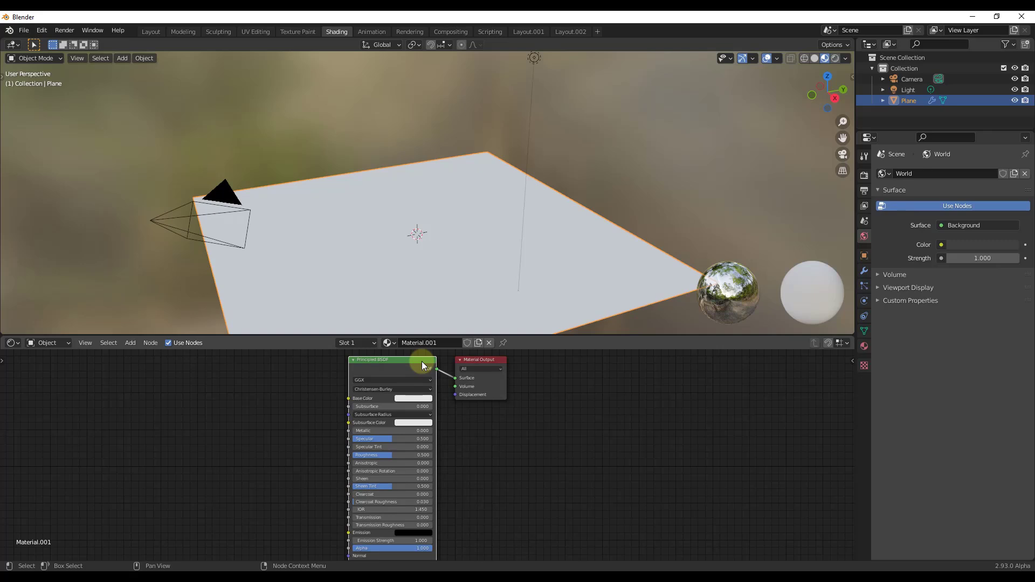
left_click_drag(396, 362, 345, 366)
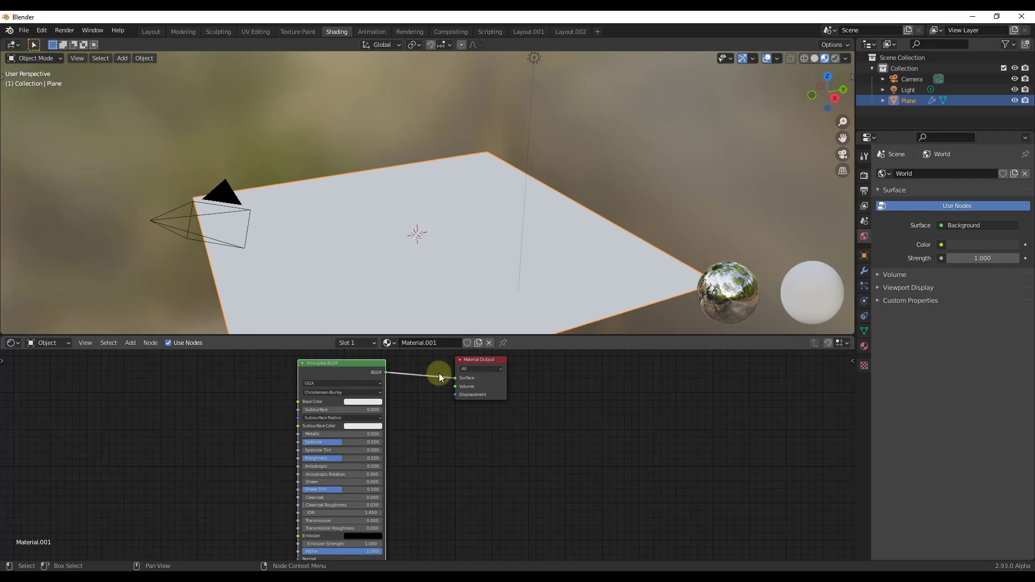
left_click_drag(476, 358, 686, 430)
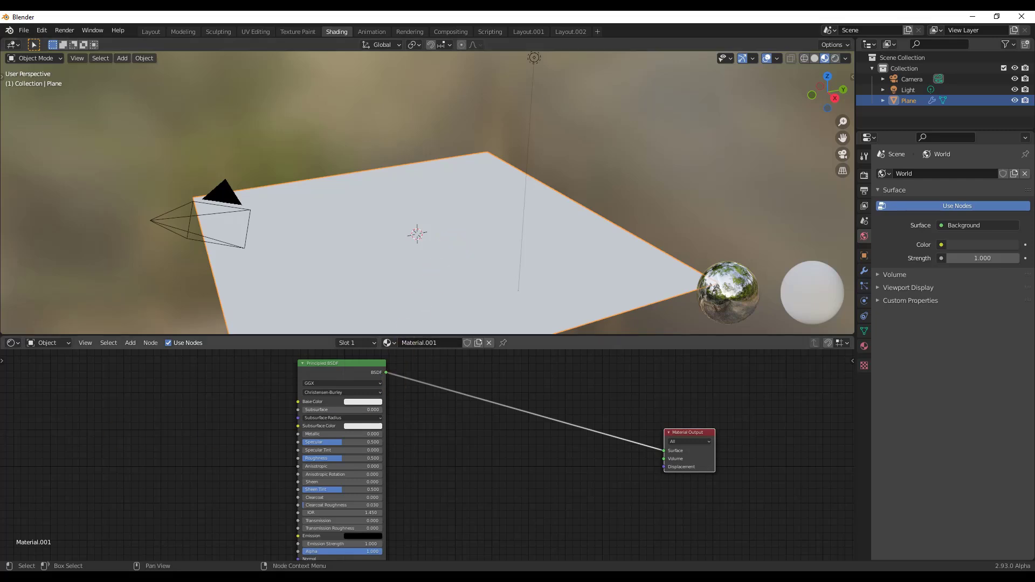
left_click(332, 363)
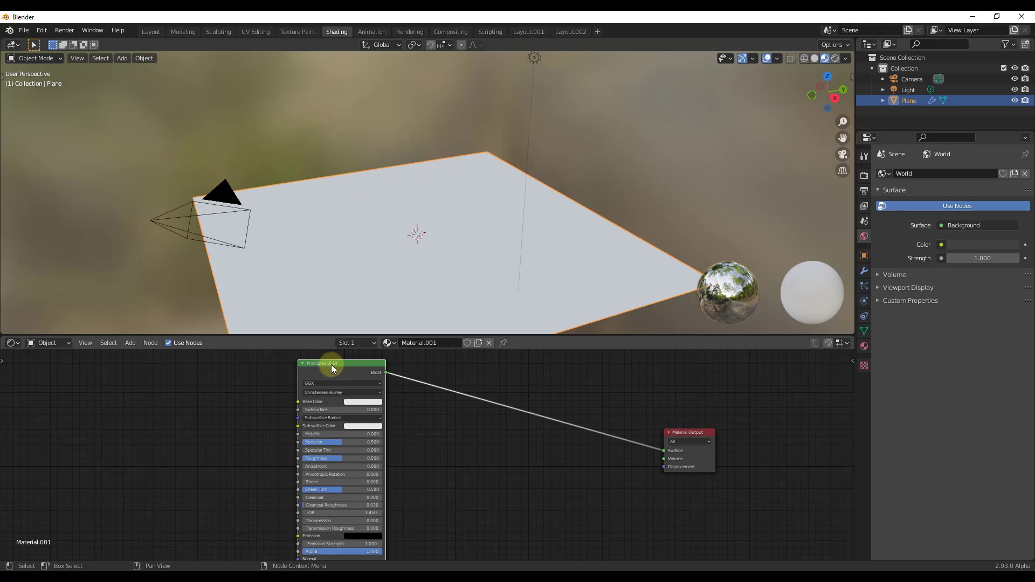
key("x")
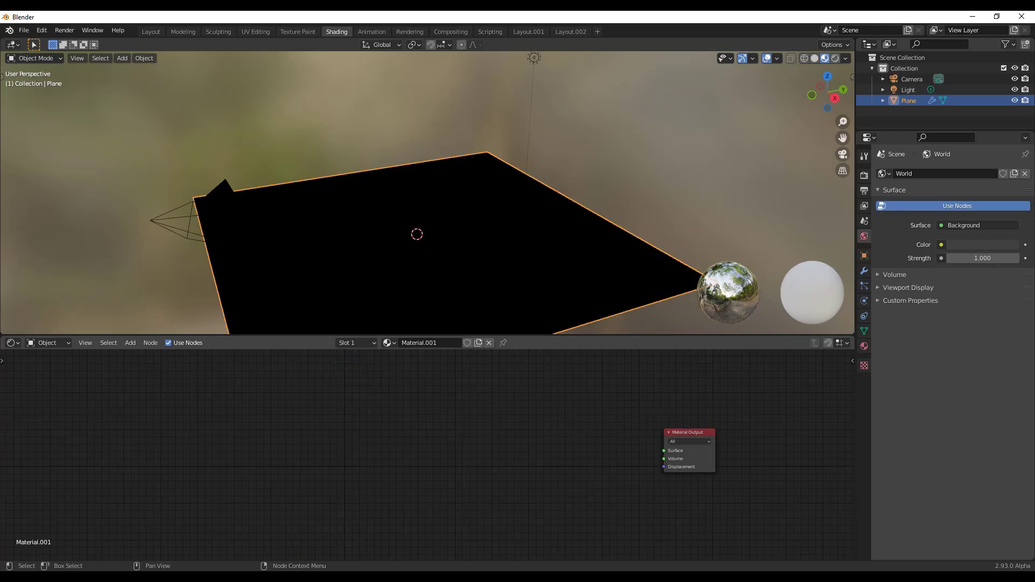
Step: Add a UV Map node to the material at the far end from Material Output
key("shift+a")
left_click(263, 447)
type("uv")
key("Return")
left_click(171, 474)
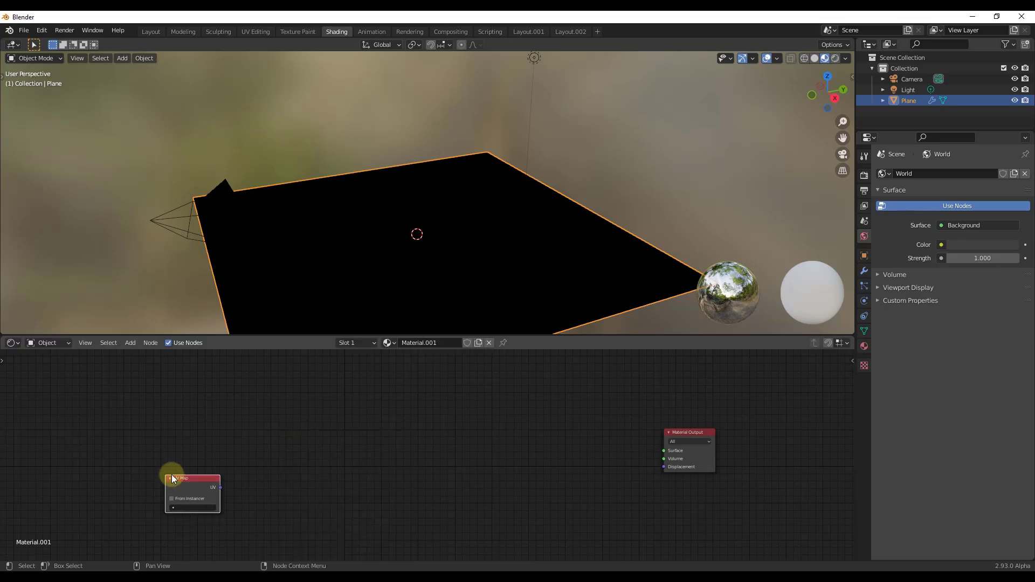
key("shift+a")
left_click(201, 445)
type("math")
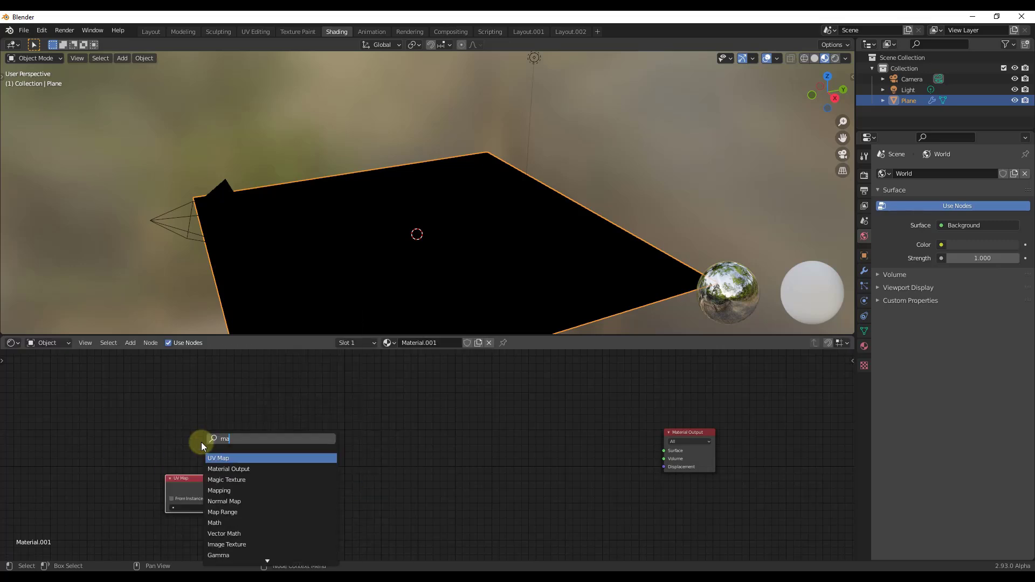
left_click(217, 458)
right_click(337, 519)
key("shift+a")
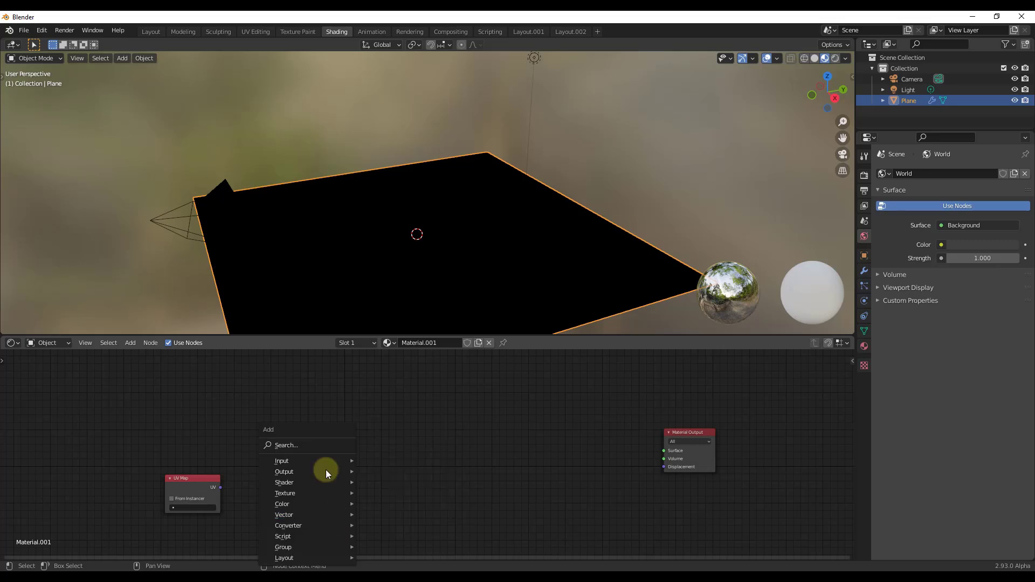
left_click(318, 445)
type("vec")
left_click(348, 494)
right_click(349, 490)
Step: Add a Vector Math node set to Add and connect the UV Map output to its first Vector input
key("shift+a")
left_click(352, 445)
type("vec")
left_click(370, 502)
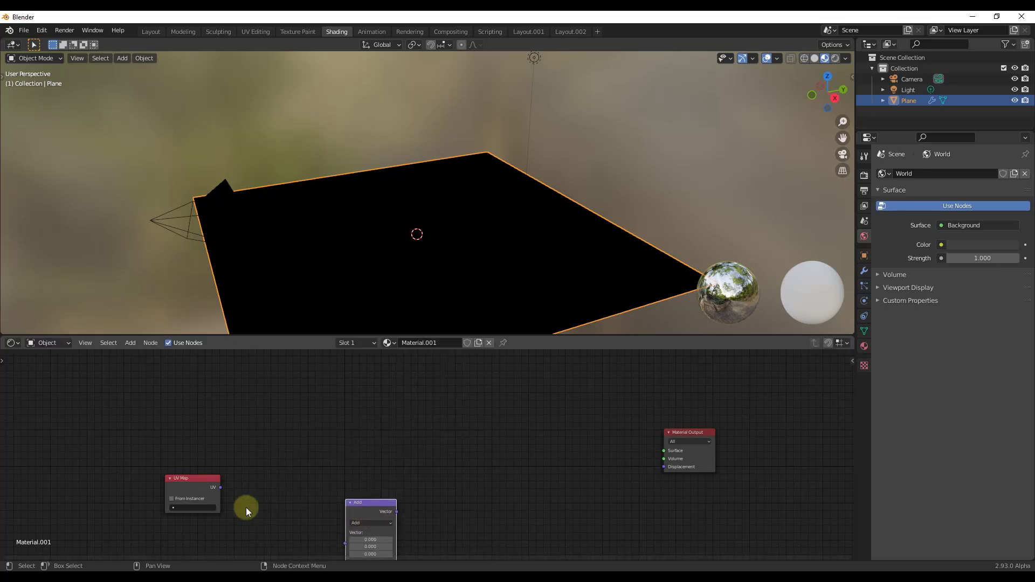
left_click_drag(222, 487, 345, 534)
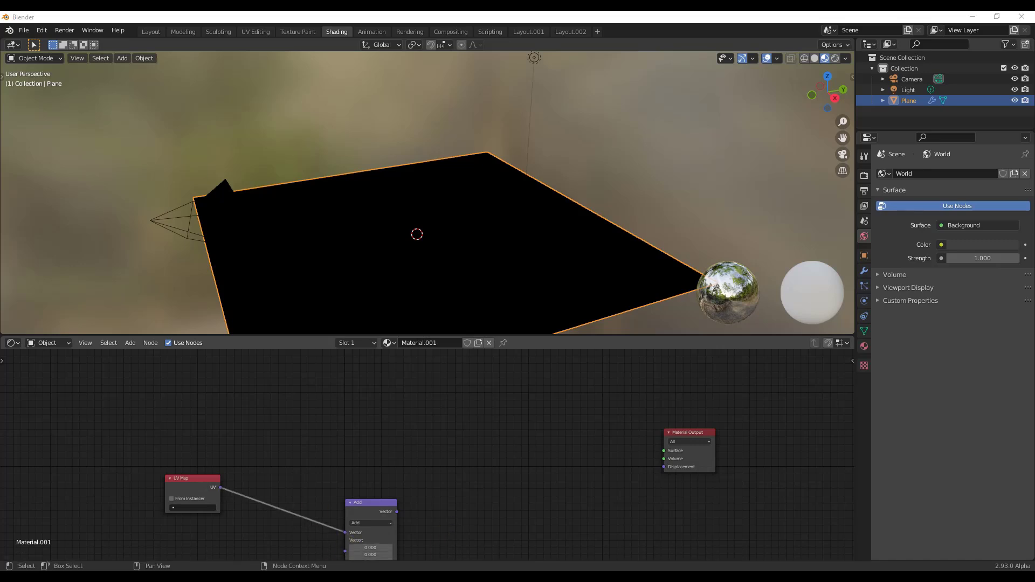
Step: Add a Noise Texture node driven by the Vector Math output, and move Material Output farther away to make room
middle_click_drag(441, 506, 387, 480)
key("shift+a")
left_click(370, 442)
type("noise")
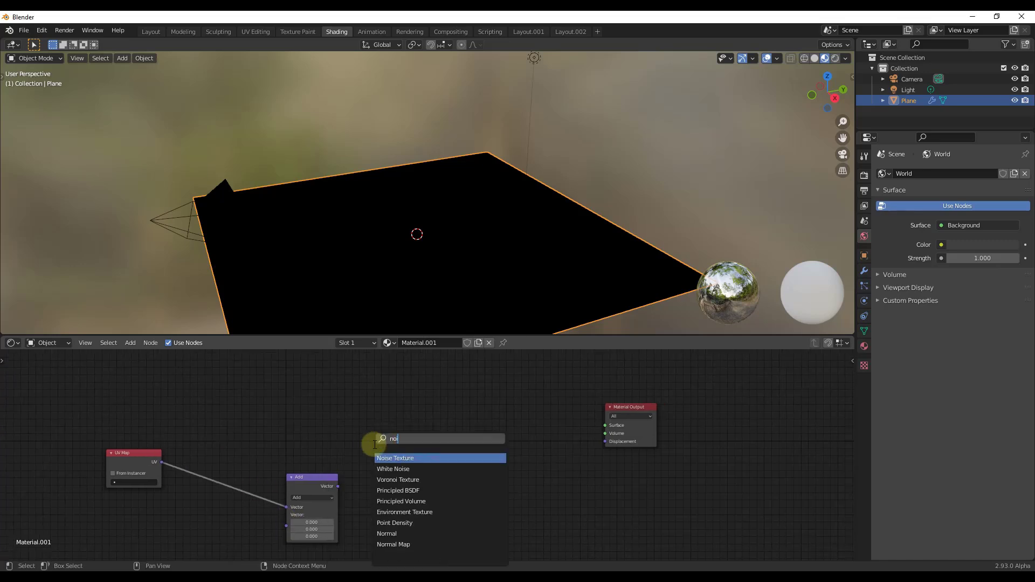
key("Return")
left_click(429, 497)
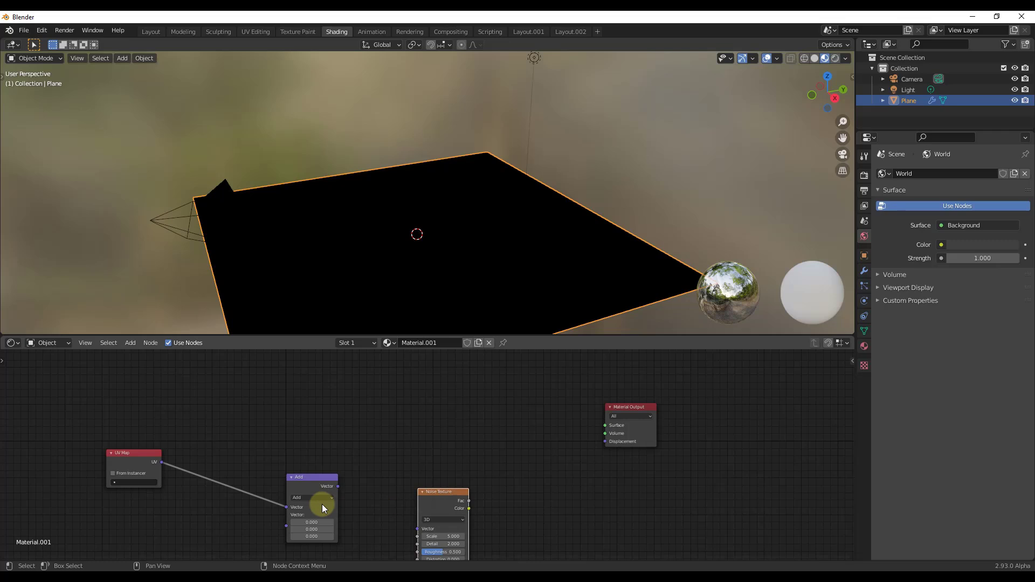
left_click_drag(339, 487, 418, 529)
middle_click_drag(529, 463, 452, 462)
left_click_drag(566, 407, 817, 383)
key("shift+a")
left_click(564, 471)
type("lin")
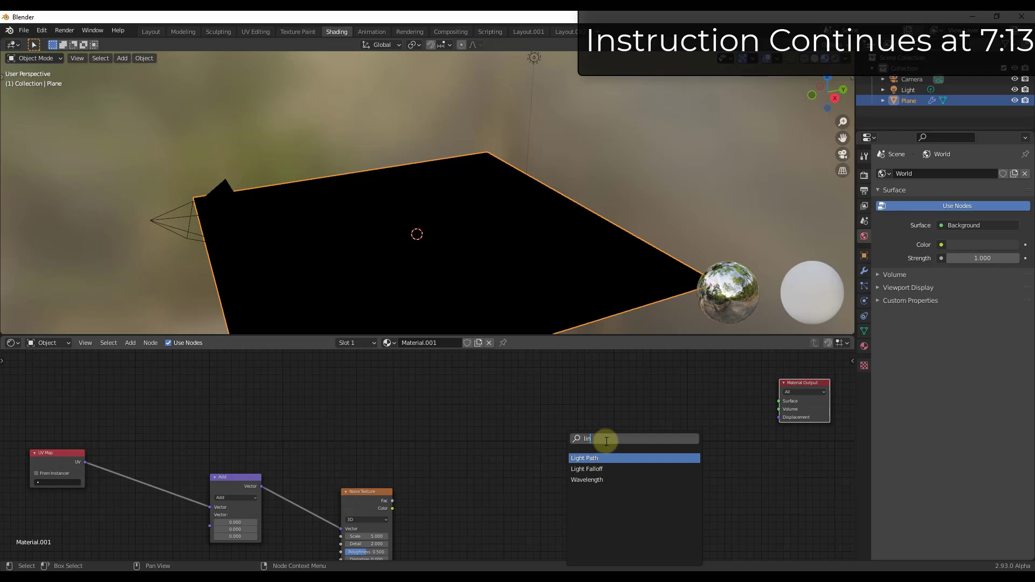
key("BackSpace")
key("BackSpace")
key("BackSpace")
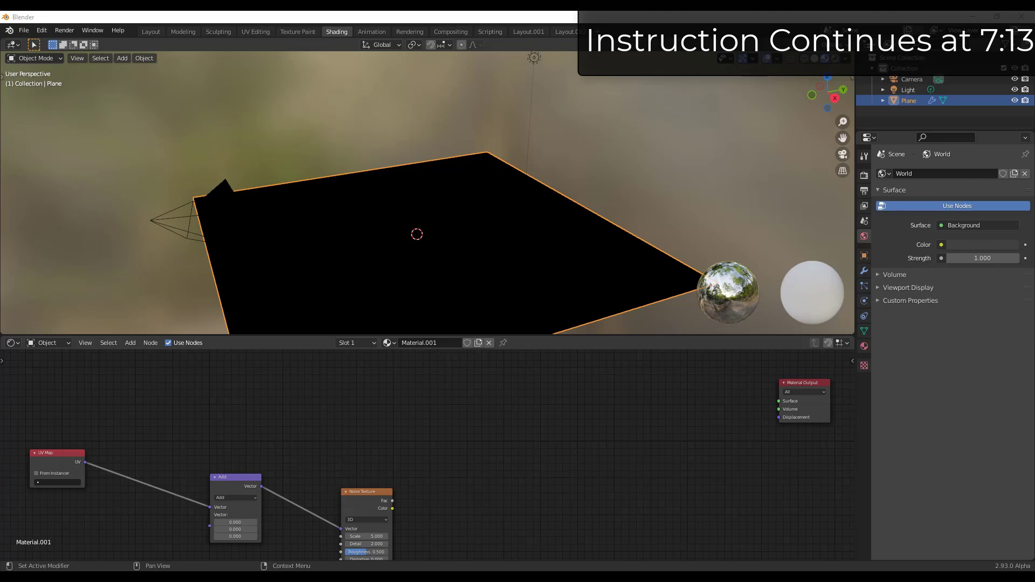
key("shift+a")
type("x")
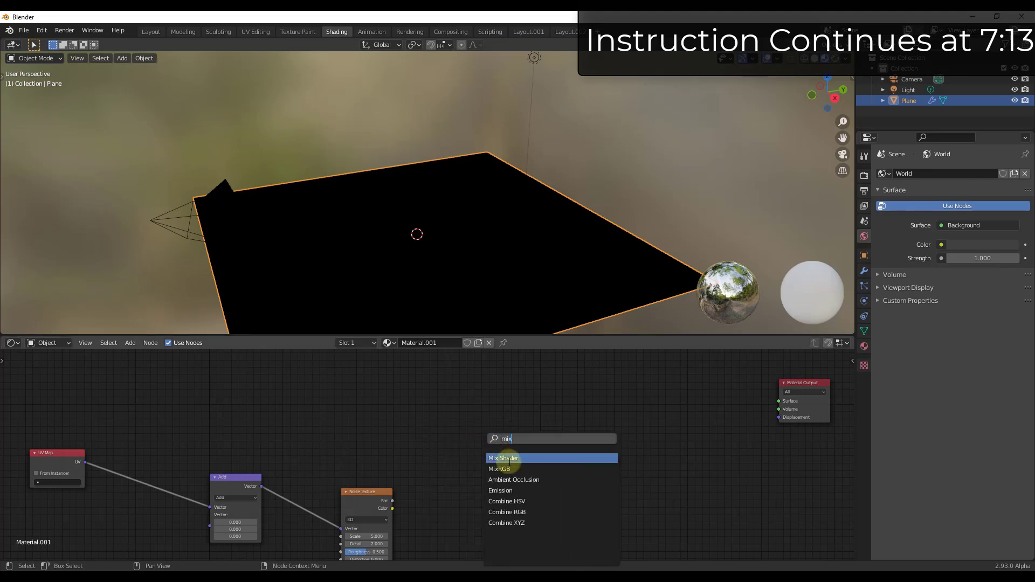
left_click(512, 461)
key("Escape")
Step: Add a MixRGB node with Linear Light blending between Noise Texture and Material Output, and feed the noise Color into its Color2 input
key("shift+a")
type("mi")
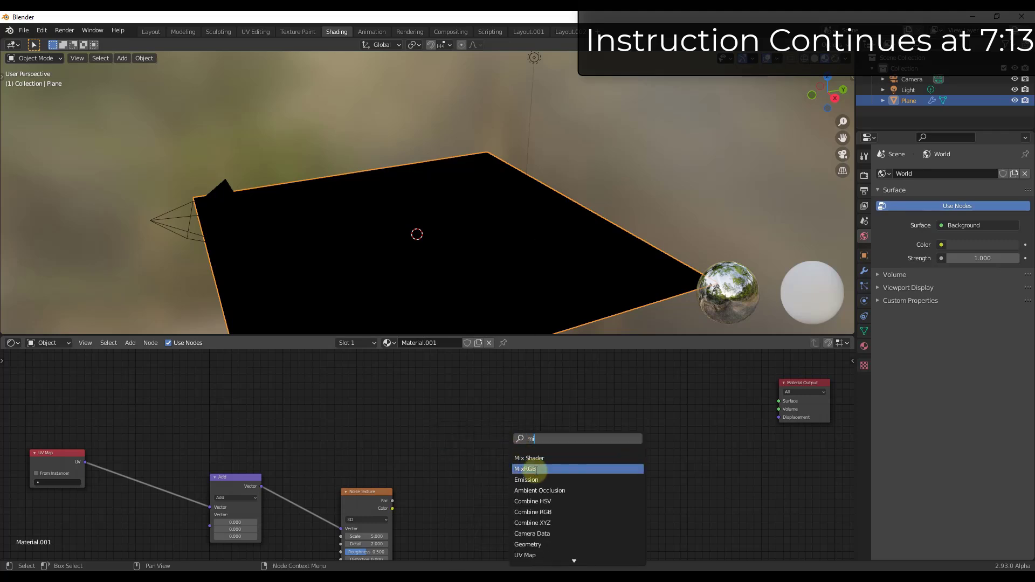
left_click(537, 469)
left_click(514, 474)
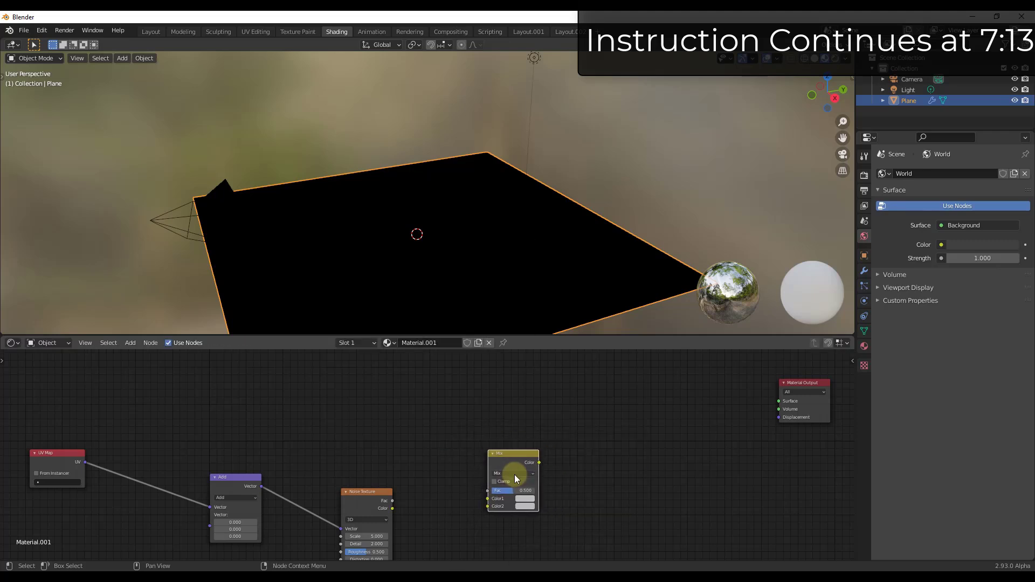
left_click(514, 473)
left_click(519, 370)
left_click_drag(392, 509, 487, 506)
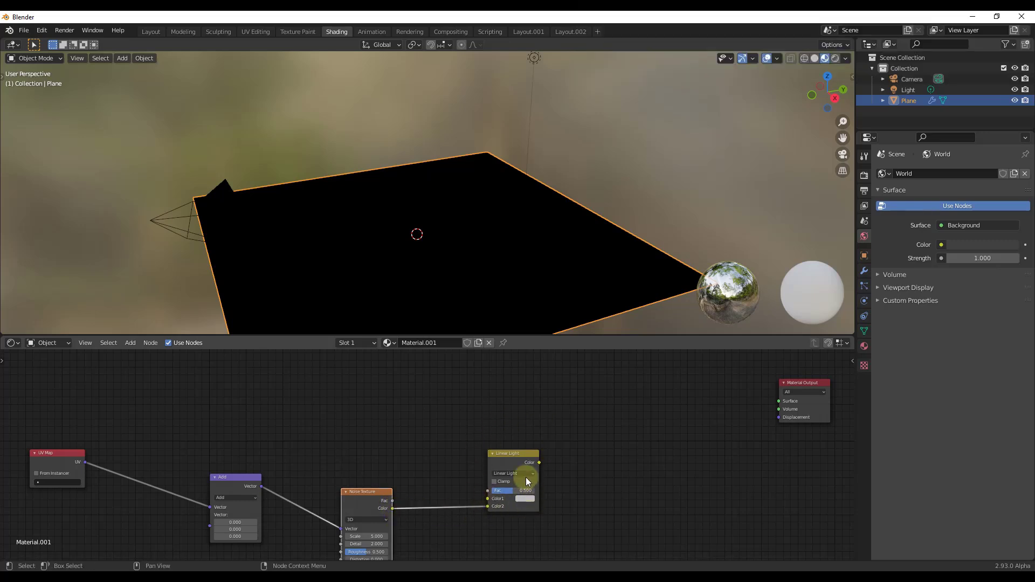
left_click_drag(518, 453, 549, 435)
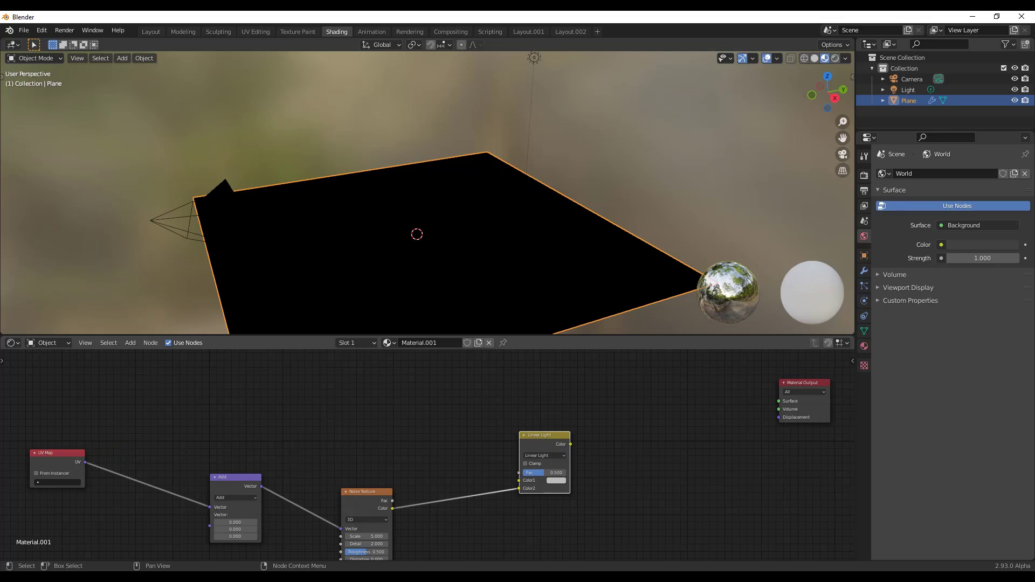
Step: Add a Vector Math node set to Scale above the existing Add node, between UV Map and the Linear Light mix
key("shift+a")
left_click(381, 403)
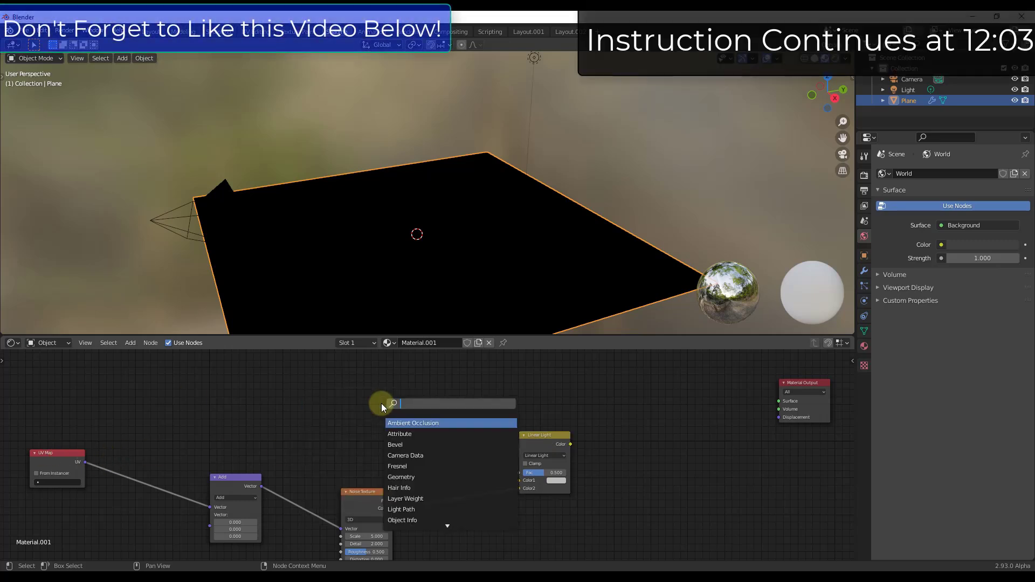
type("vec")
left_click(422, 463)
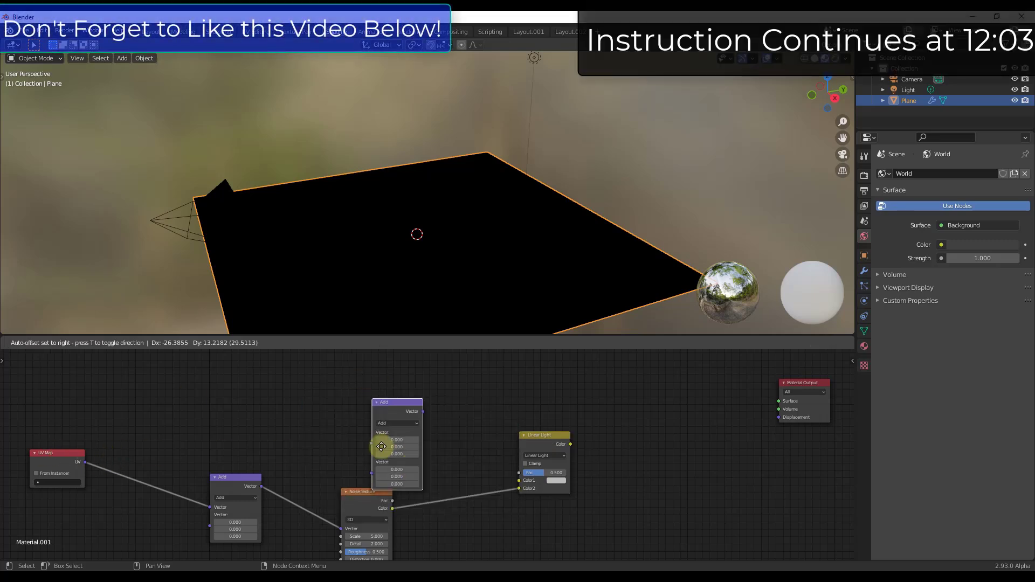
left_click(309, 410)
left_click(298, 382)
left_click(287, 406)
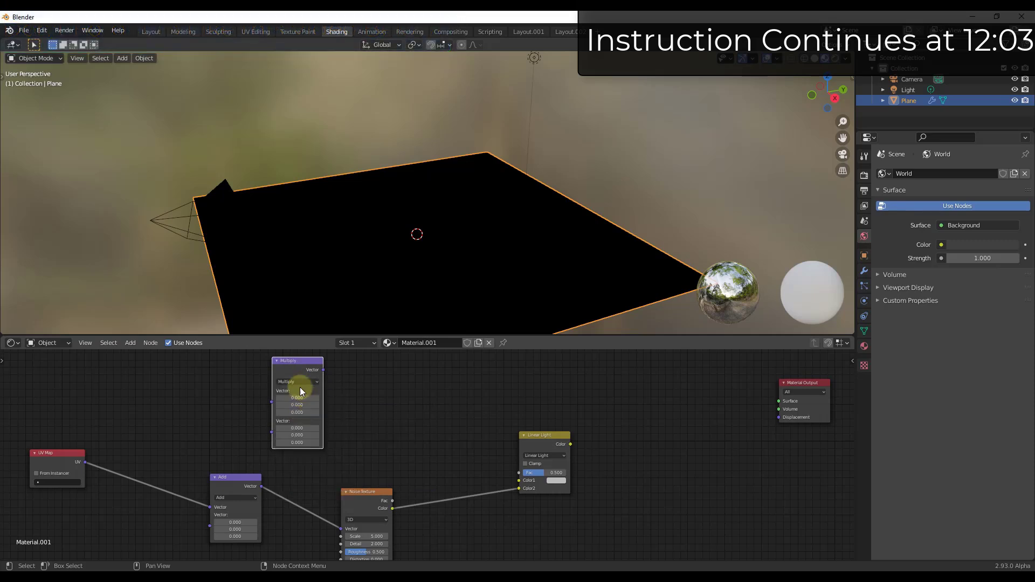
left_click(296, 381)
left_click(284, 479)
Step: Run the UV Map output through the Scale node into the Linear Light node's Color1, and move the Linear Light node closer
left_click_drag(82, 460, 277, 406)
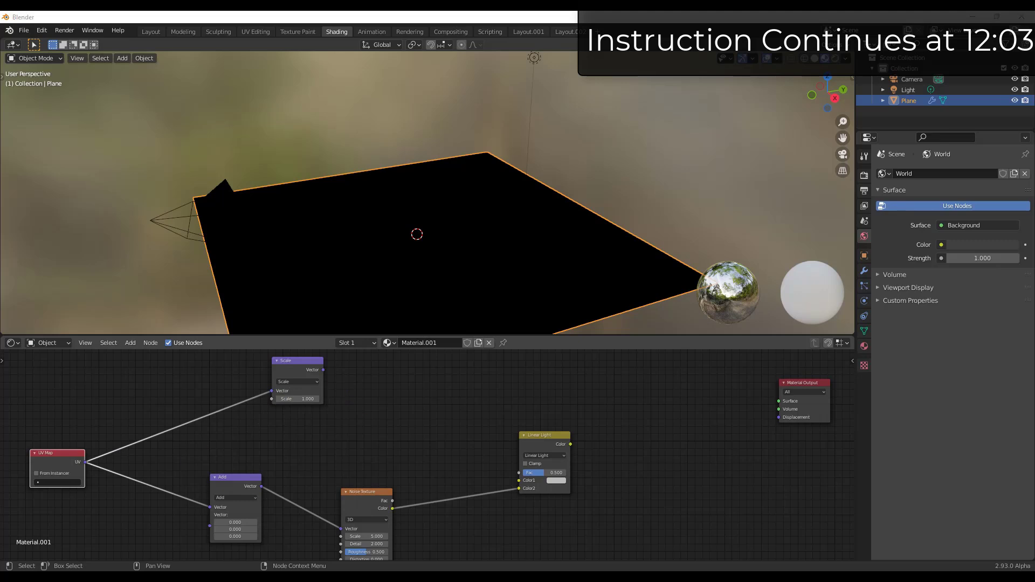
left_click_drag(323, 370, 520, 480)
left_click_drag(521, 435, 442, 436)
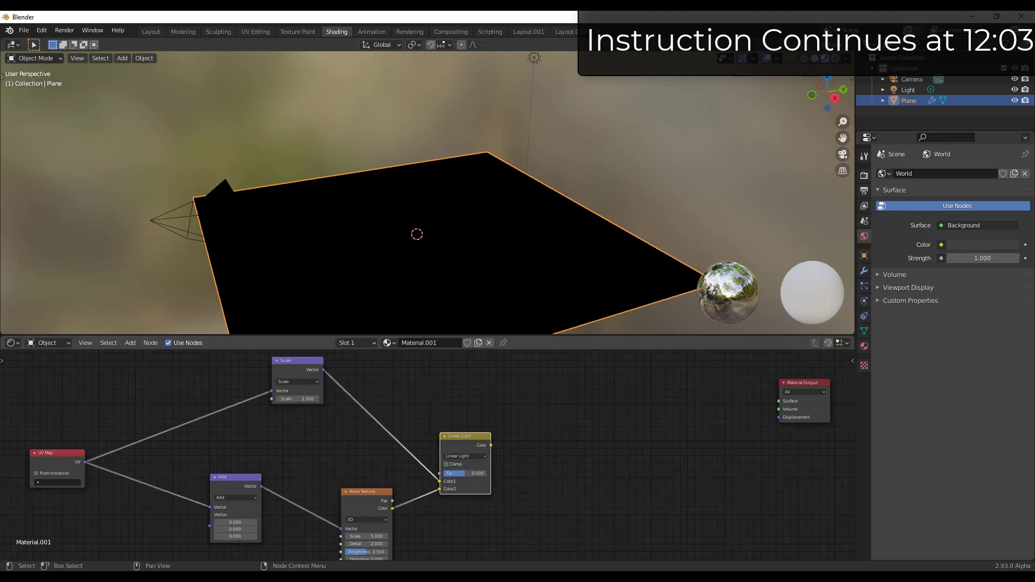
Step: Add a Vector Math node set to Add after the Linear Light node and feed the mixed Color into its first Vector input
key("shift+a")
left_click(590, 442)
type("m")
key("BackSpace")
type("vec")
left_click(617, 501)
left_click(599, 437)
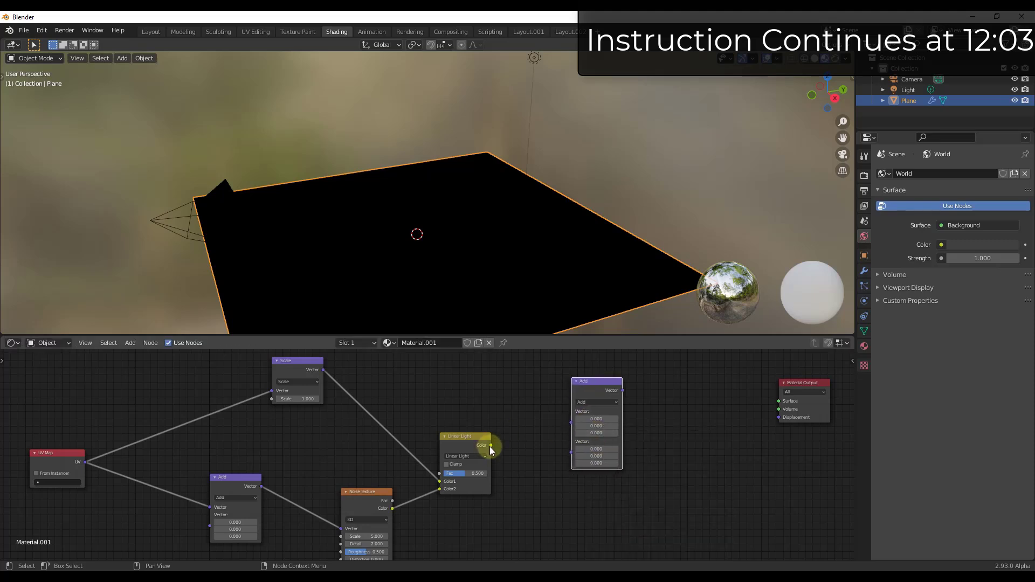
left_click_drag(491, 445, 572, 422)
Step: Add a Vertex Color node using the Col layer above the Linear Light node
scroll(518, 451, "up", 3, "shift")
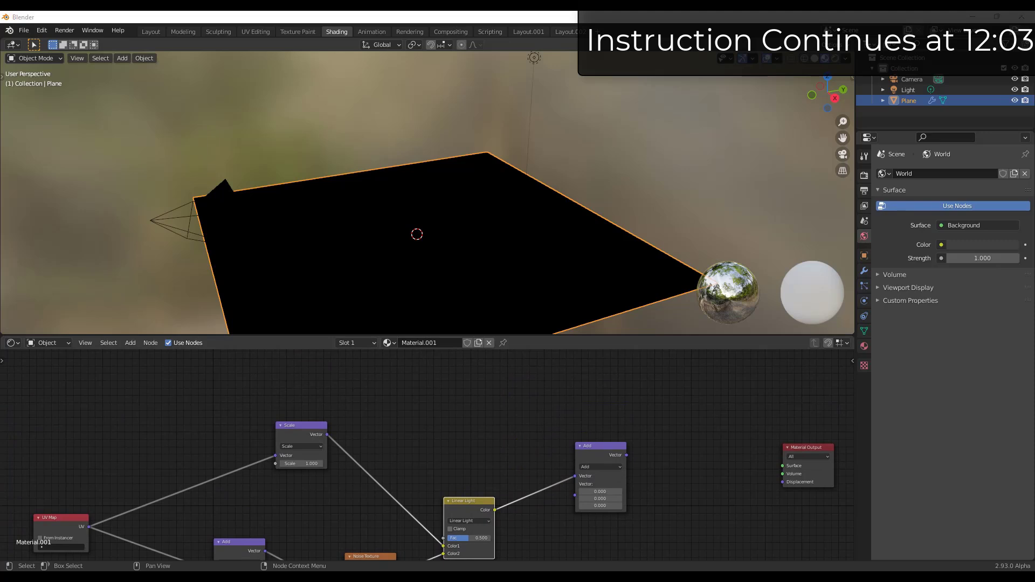
key("shift+a")
left_click(510, 407)
type("vert")
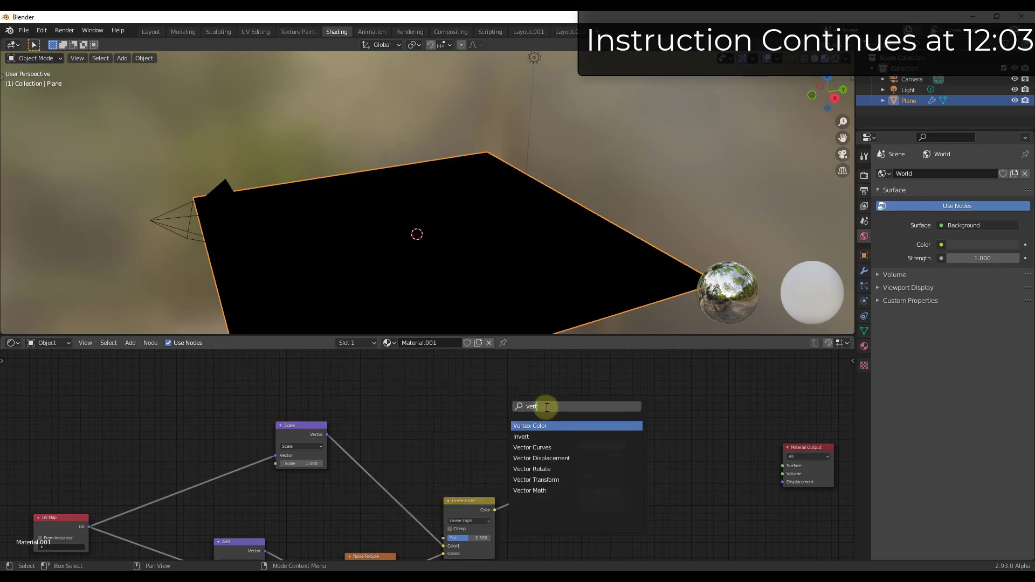
left_click(537, 425)
left_click(467, 380)
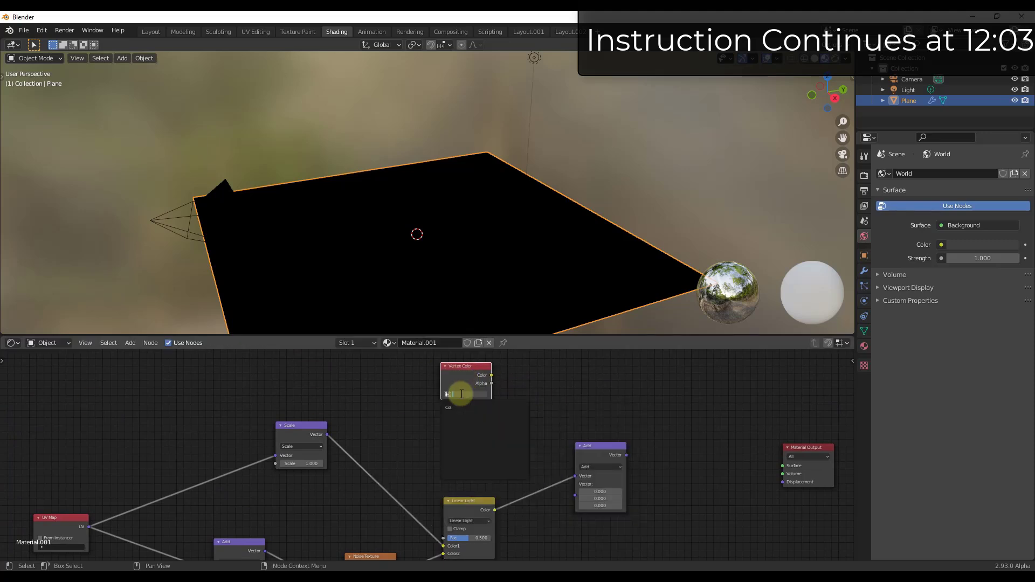
Step: Add a Separate XYZ node and connect the Vertex Color node's Color output to its Vector input
key("shift+a")
left_click(529, 387)
type("se")
left_click(549, 428)
left_click(599, 380)
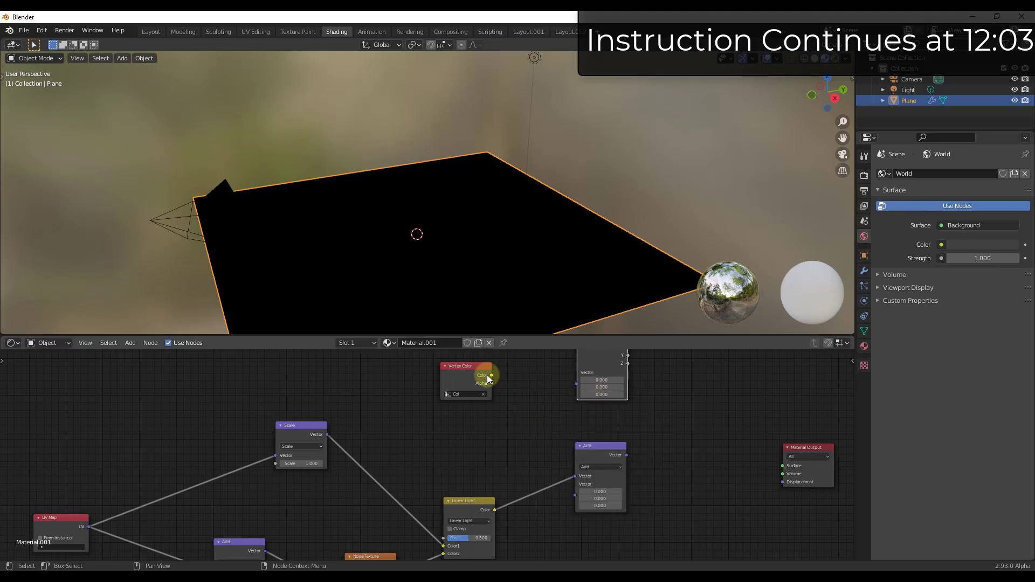
left_click_drag(492, 375, 577, 384)
Step: Move Material Output farther away and add an Image Texture node driven by the last Add node's Vector output
middle_click_drag(627, 346, 568, 391)
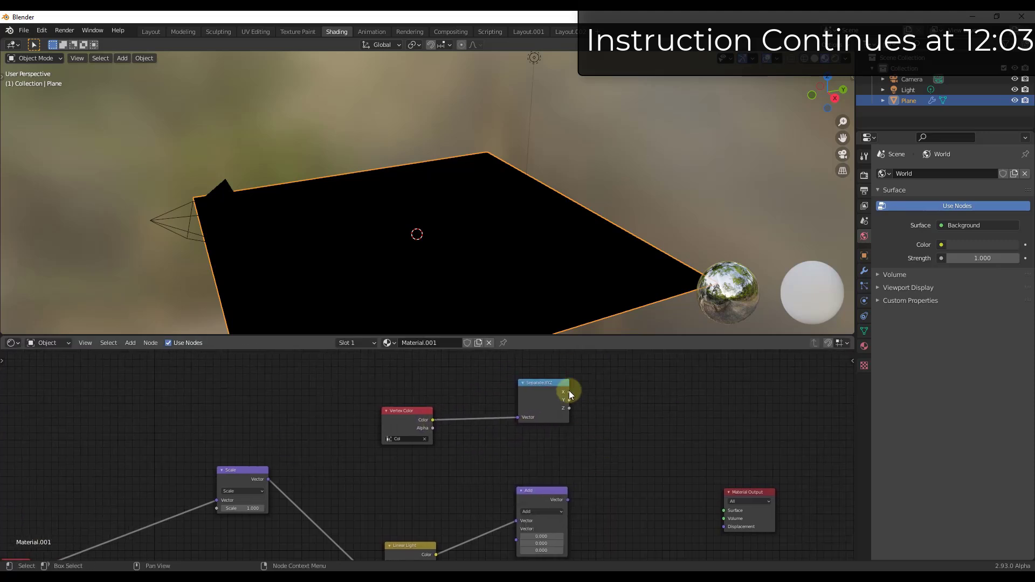
scroll(688, 492, "down", 8)
middle_click_drag(568, 455, 504, 425)
left_click_drag(538, 443, 736, 392)
scroll(502, 474, "up", 5)
middle_click_drag(571, 467, 535, 458)
key("shift+a")
left_click(533, 445)
type("im")
left_click(559, 455)
left_click(532, 403)
left_click_drag(409, 441, 505, 448)
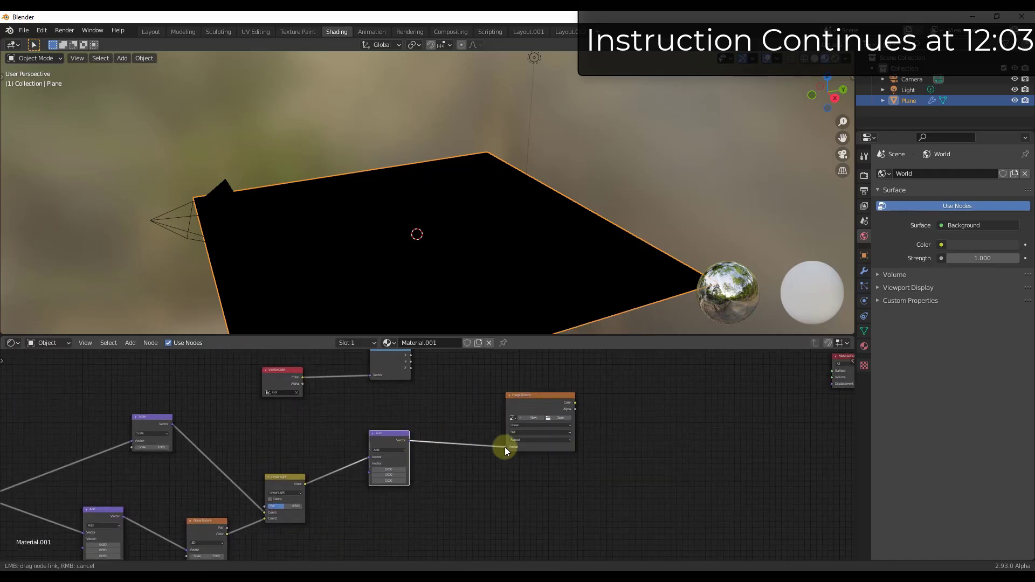
Step: Load WaterTexture.jpg from the 03 Wind Waker Water folder on the F: drive into the Image Texture node
left_click(558, 420)
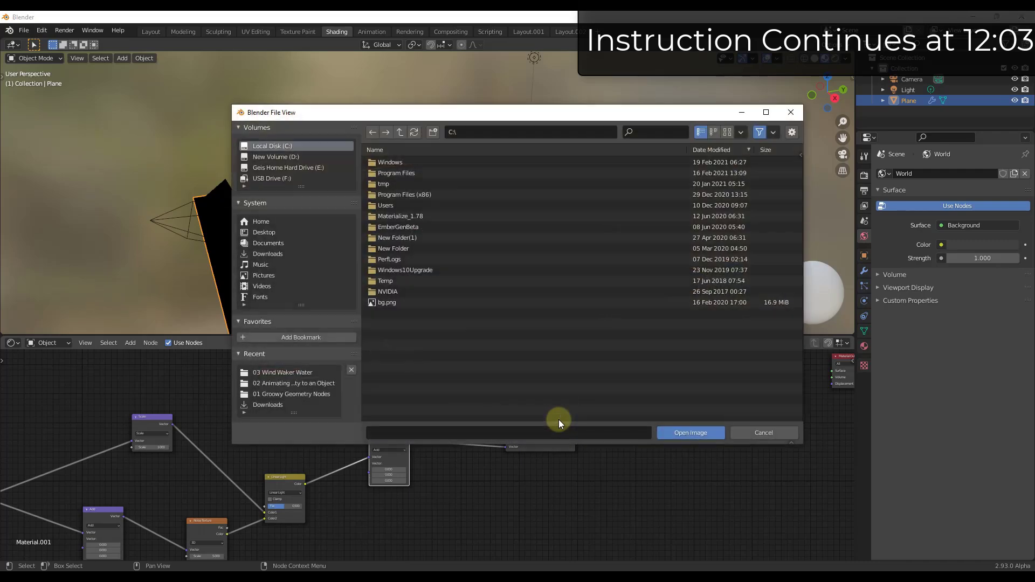
left_click(277, 179)
double_click(402, 184)
double_click(400, 183)
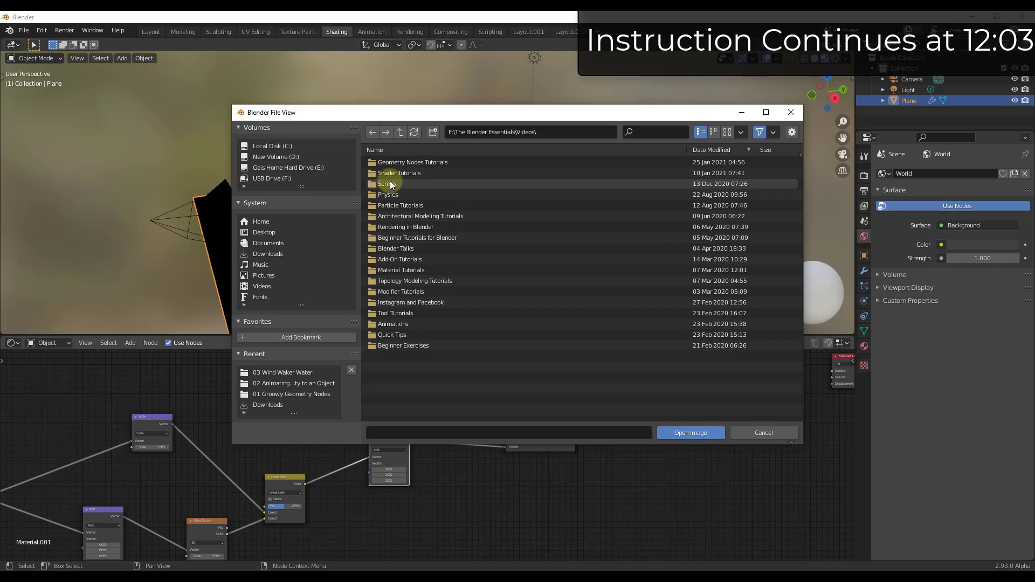
double_click(396, 163)
double_click(405, 163)
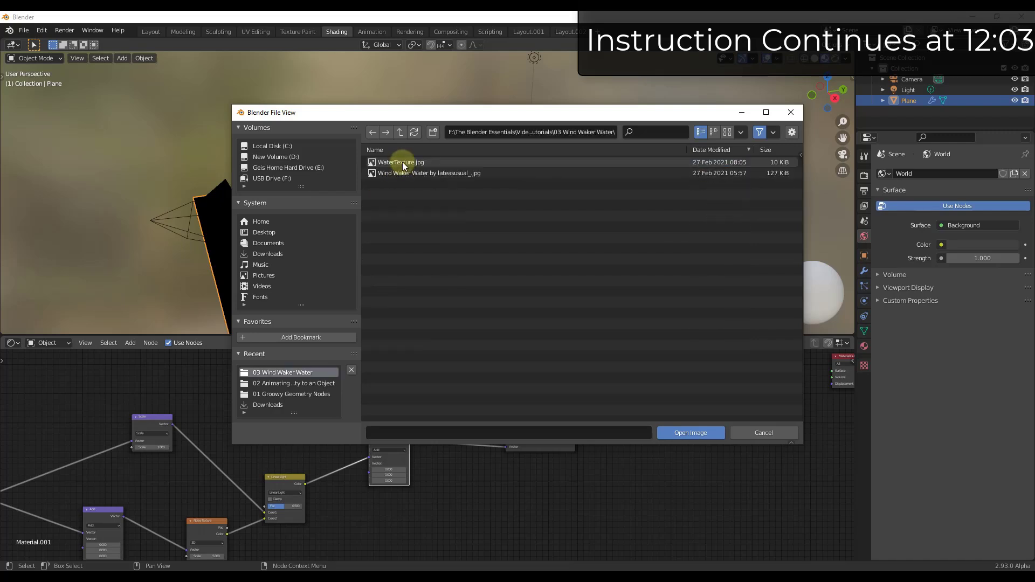
double_click(410, 163)
middle_click_drag(601, 444, 452, 474)
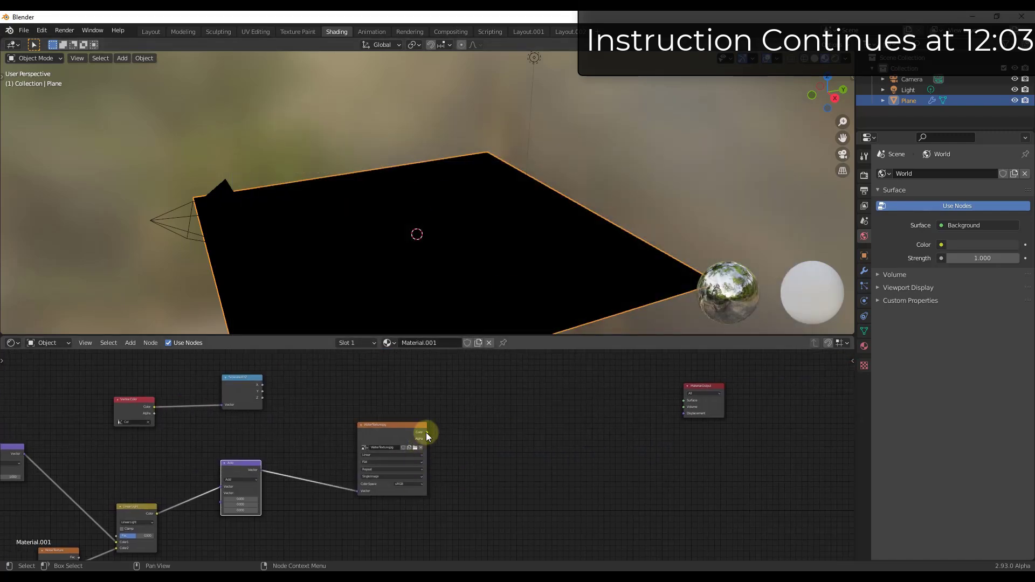
key("shift+a")
left_click(537, 445)
type("mix")
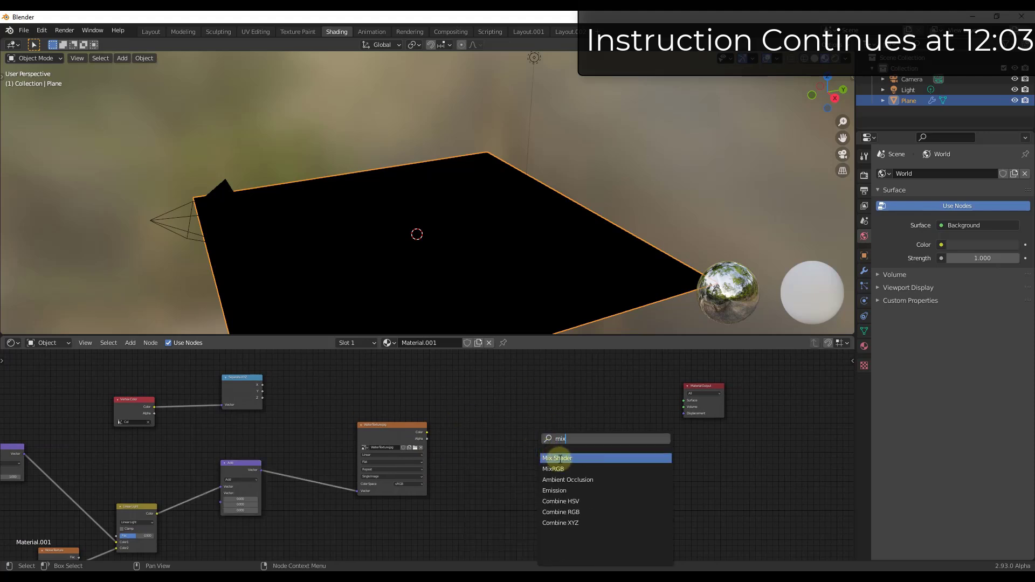
left_click(562, 459)
right_click(558, 425)
Step: Add a MixRGB node between the WaterTexture image node and Material Output
key("shift+a")
left_click(558, 425)
type("mi")
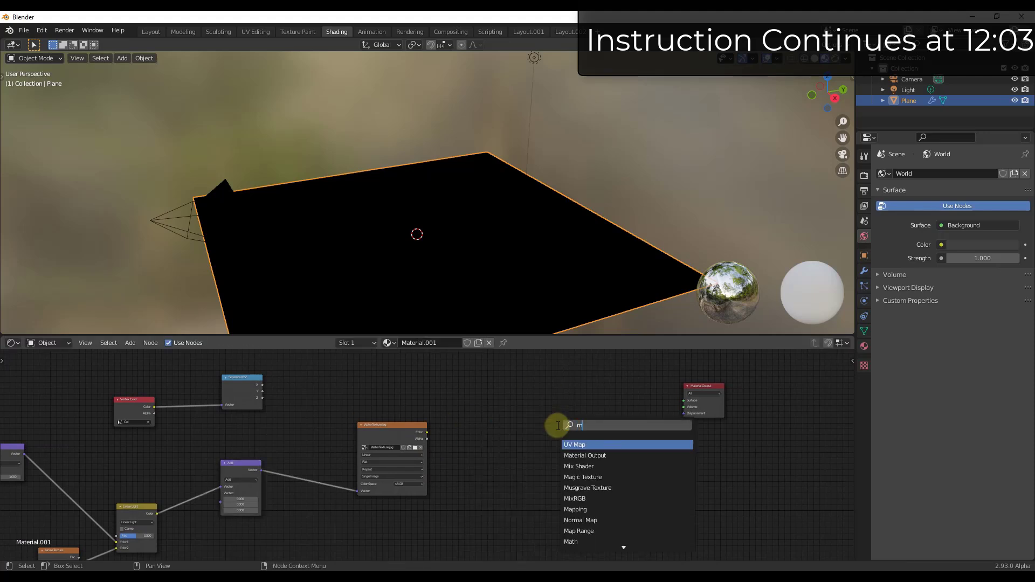
left_click(575, 455)
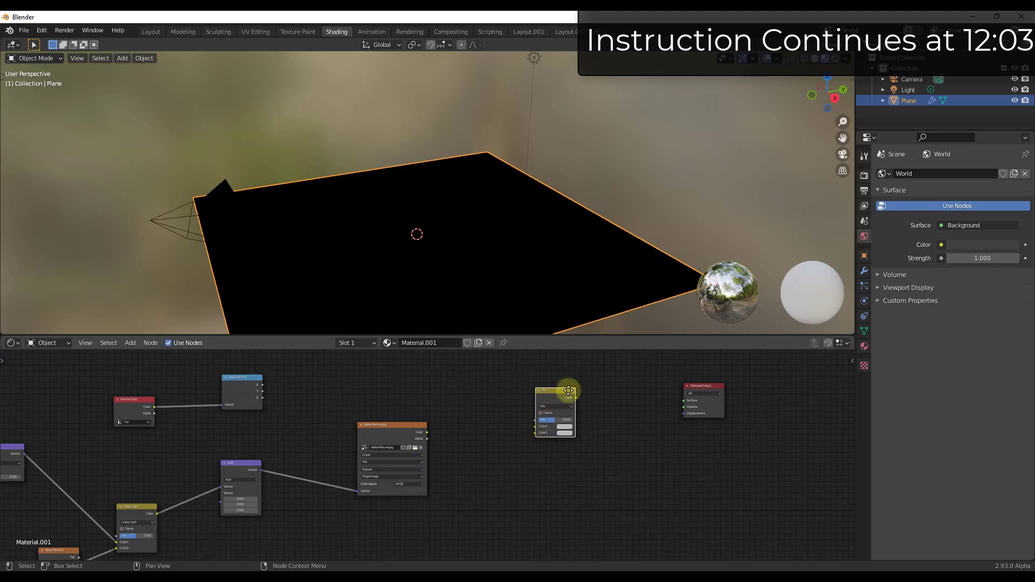
left_click(597, 396)
Step: Add a Map Range node between the WaterTexture image node and the new Mix node
key("shift+a")
left_click(507, 449)
type("mapo")
key("BackSpace")
left_click(518, 491)
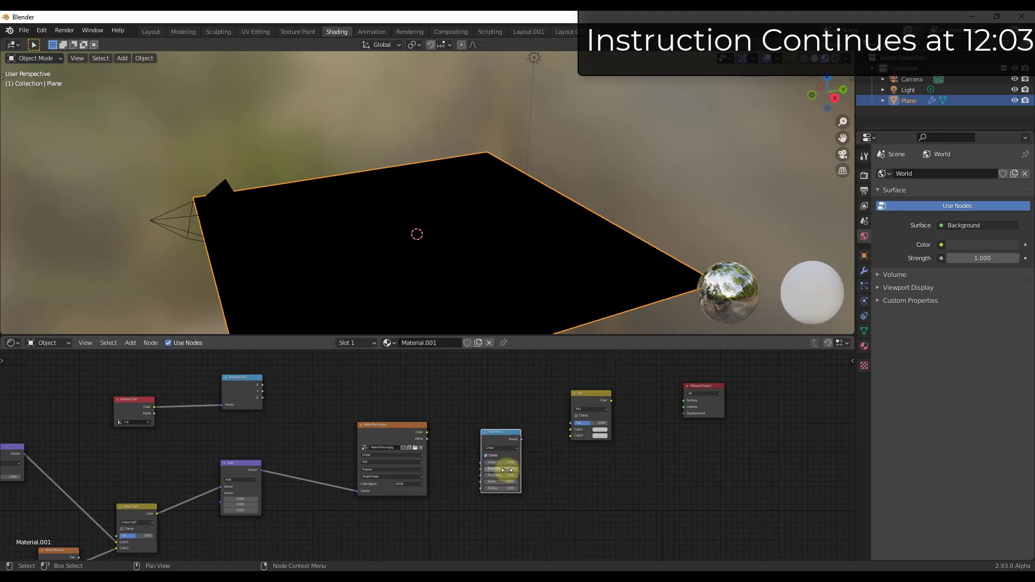
Step: Link Separate XYZ's X through Map Range's Value to the Mix node's Fac, and the WaterTexture Color to its Color1
left_click_drag(522, 439, 557, 435)
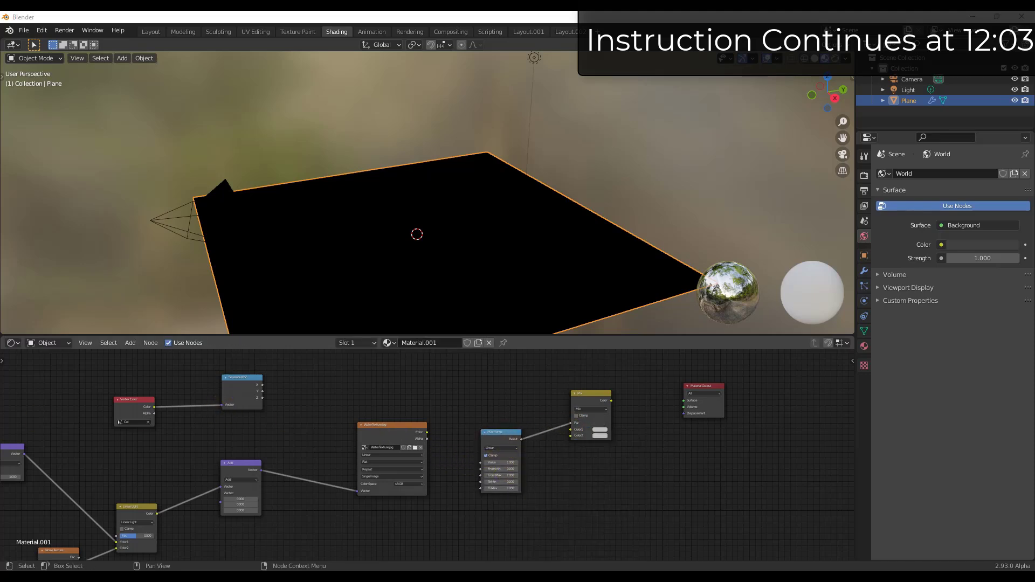
left_click_drag(262, 385, 480, 463)
left_click_drag(427, 432, 570, 431)
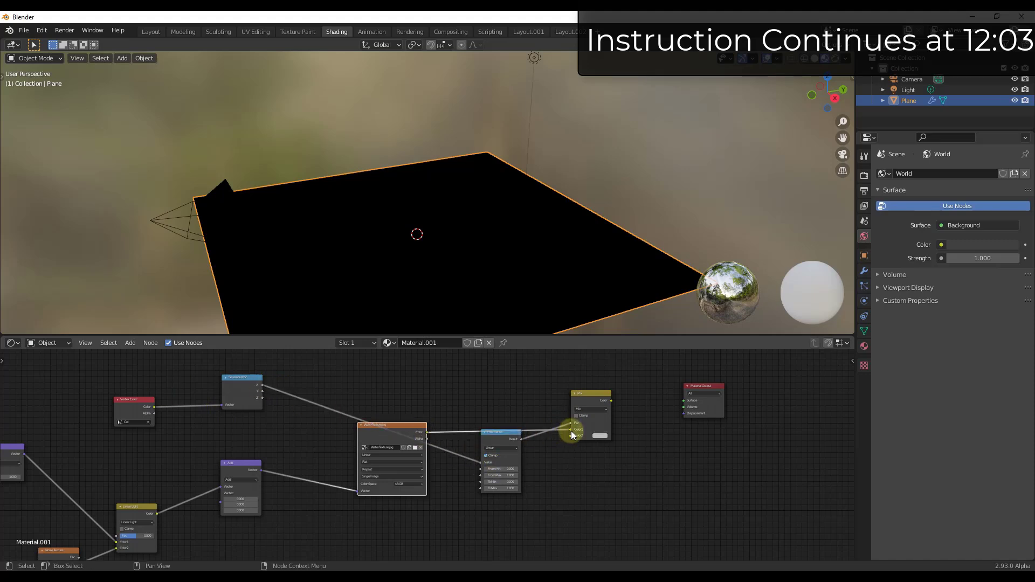
Step: Move Material Output farther from the Mix node to make room for more nodes
left_click_drag(701, 387, 761, 375)
middle_click_drag(657, 400, 476, 416)
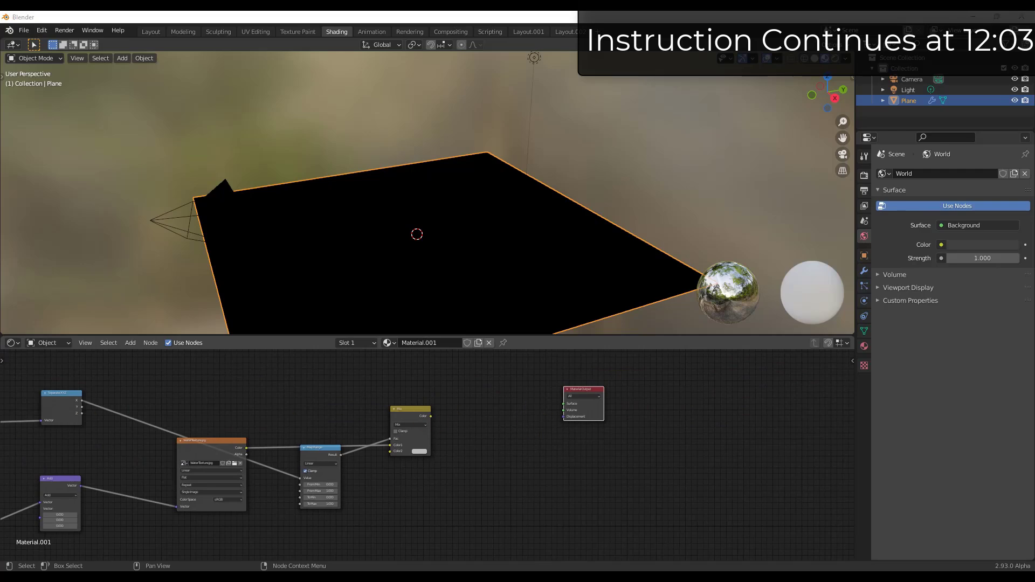
left_click_drag(597, 407, 640, 404)
key("shift+a")
key("i")
key("x")
key("Escape")
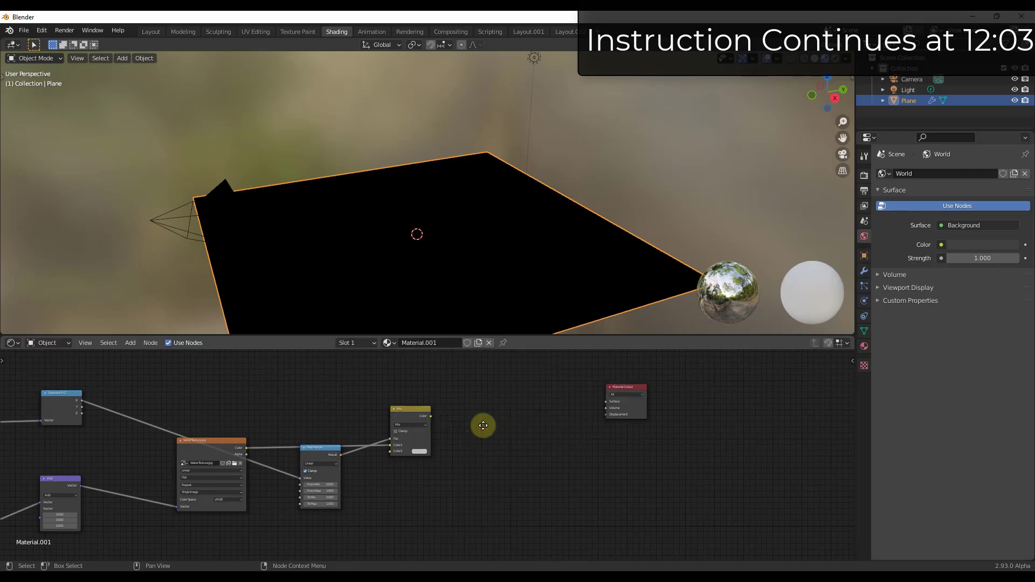
Step: Add a second MixRGB node with the first mix's Color feeding Color1, and set its Color2 to deep blue
key("shift+a")
left_click(482, 409)
type("mix")
left_click(510, 438)
left_click(507, 437)
left_click_drag(430, 416, 487, 448)
left_click(513, 455)
left_click(538, 385)
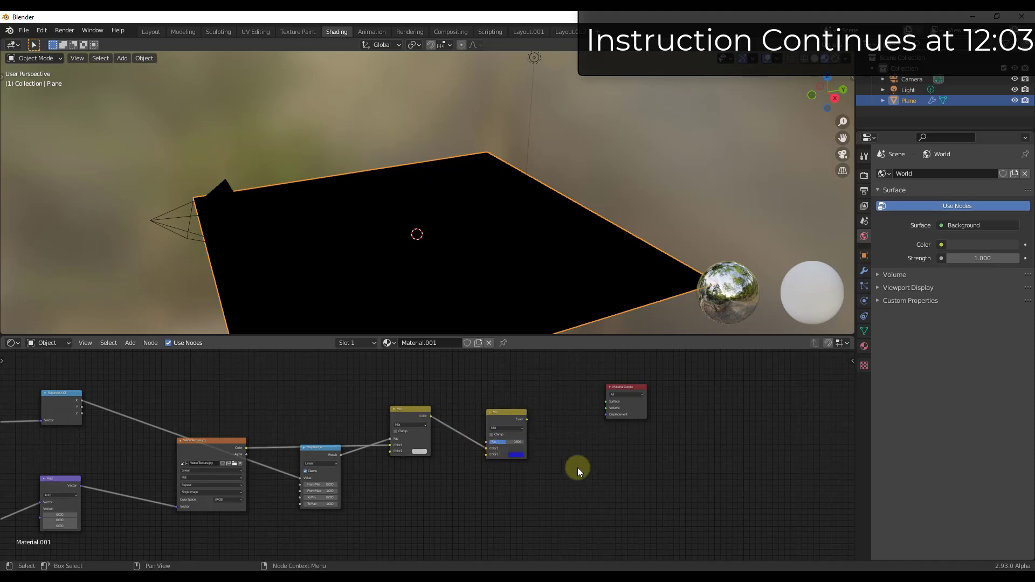
Step: Move Material Output away, duplicate the blue Mix node, and connect the original's Color output to the duplicate's Color1
left_click_drag(631, 388, 700, 386)
left_click(505, 416)
key("shift+d")
left_click(590, 373)
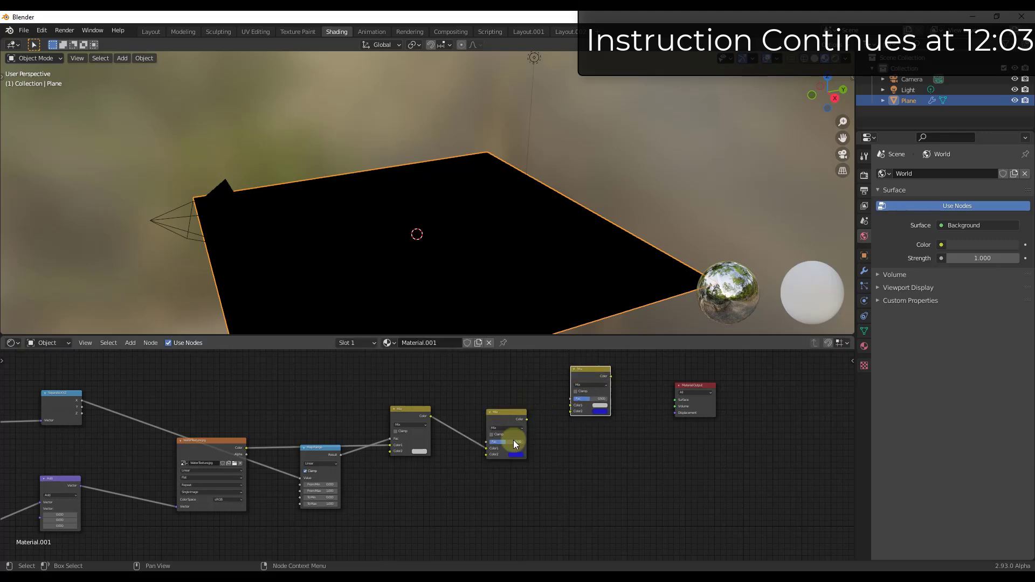
left_click_drag(528, 420, 572, 405)
Step: Change the duplicated Mix node's Color2 to a very pale pink
left_click(600, 411)
left_click_drag(642, 340, 642, 327)
left_click_drag(629, 346, 620, 352)
Step: Add an Emission node fed by the last Mix node's Color and connect its output to Material Output's Surface
left_click_drag(690, 388, 757, 390)
key("shift+a")
left_click(710, 397)
type("emi")
left_click(731, 417)
left_click(653, 400)
left_click_drag(611, 376, 741, 402)
Step: Open the plane's material settings and assign Material.001 to its mesh in Edit Mode
middle_click_drag(617, 121, 494, 239)
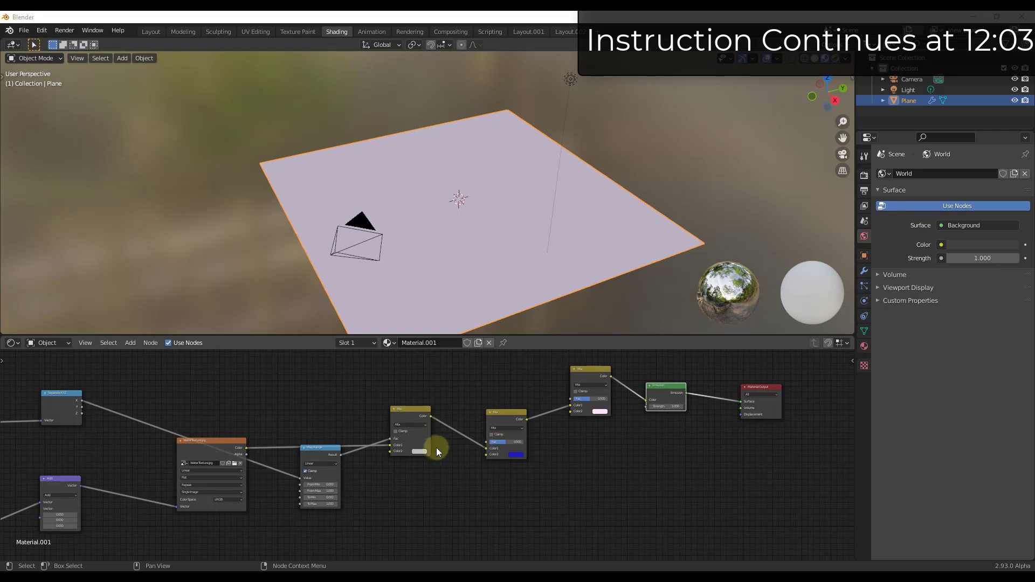
scroll(488, 242, "down", 1)
middle_click_drag(487, 242, 487, 252)
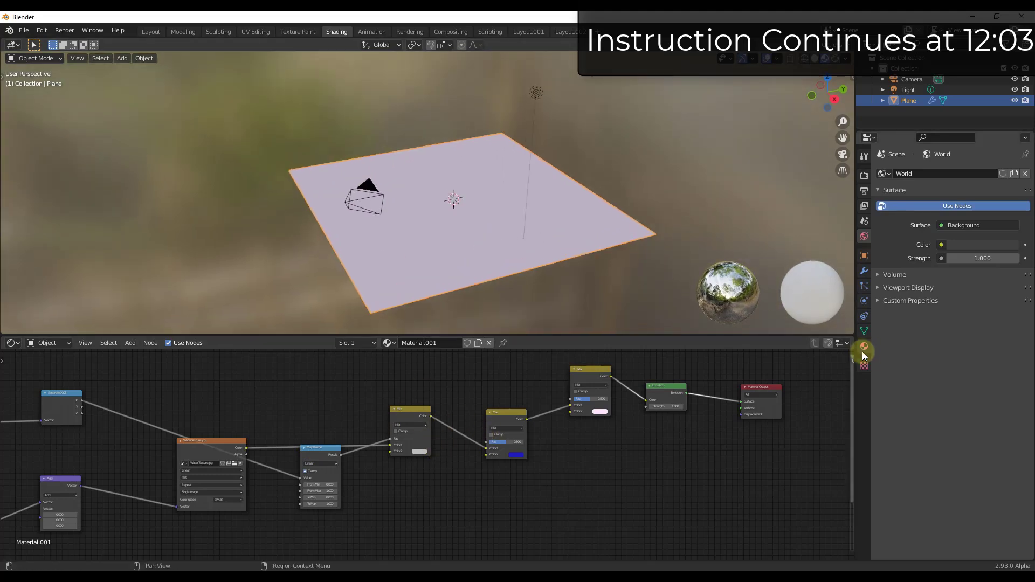
left_click(863, 348)
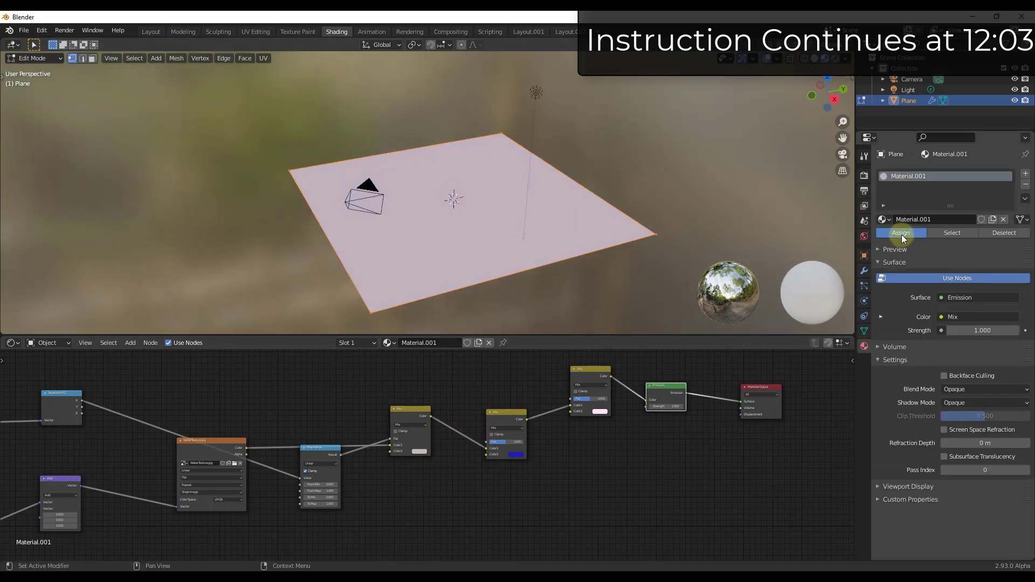
Step: Move the WaterTexture node clear of Map Range, and set Map Range's From Max to 12 and To Max to 4.2
left_click_drag(211, 445, 221, 427)
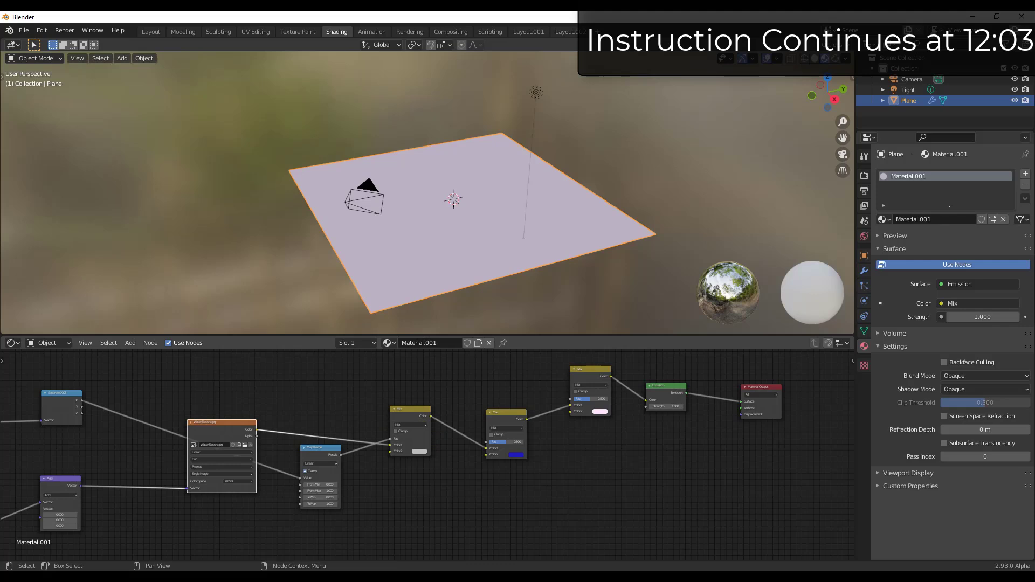
mouse_move(311, 491)
left_mouse_down()
mouse_move(340, 489)
mouse_move(316, 491)
left_mouse_up()
key("Return")
scroll(324, 480, "up", 3)
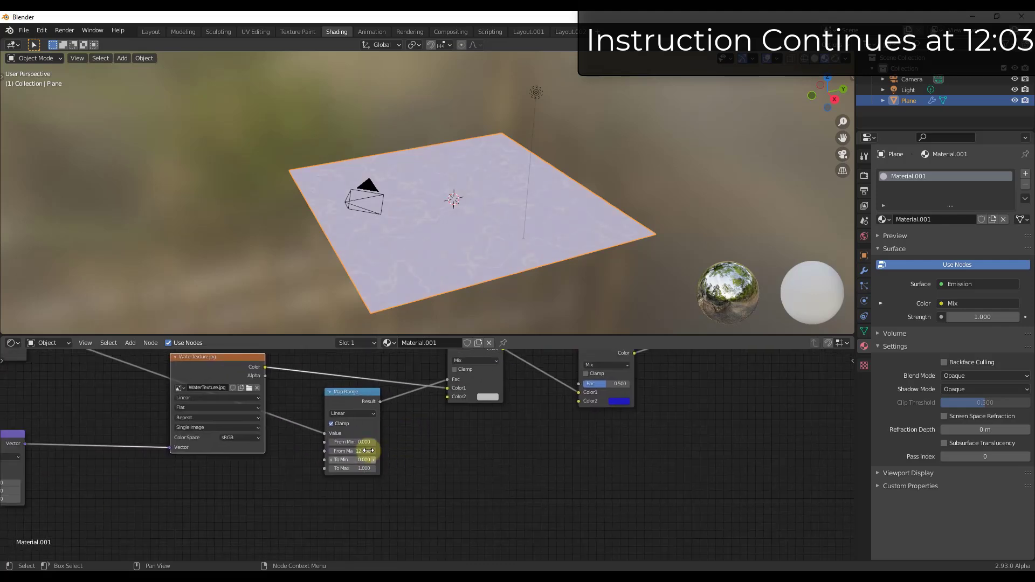
left_click(322, 472)
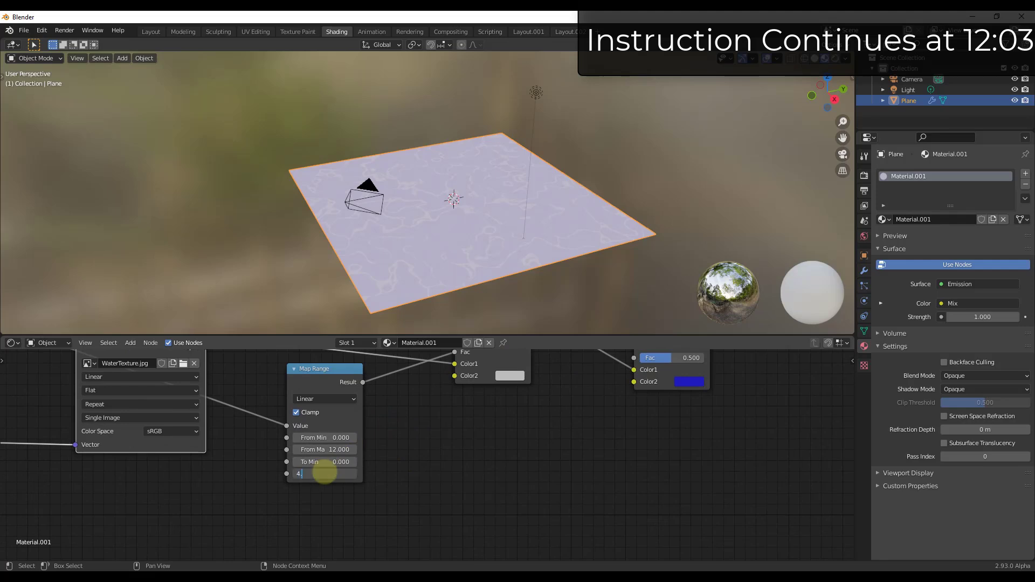
Step: Set the Fac of the Mix node with the blue Color2 to 0.533
scroll(433, 451, "down", 3)
middle_click_drag(467, 435, 426, 485)
mouse_move(578, 426)
left_mouse_down()
mouse_move(613, 427)
mouse_move(567, 426)
left_mouse_up()
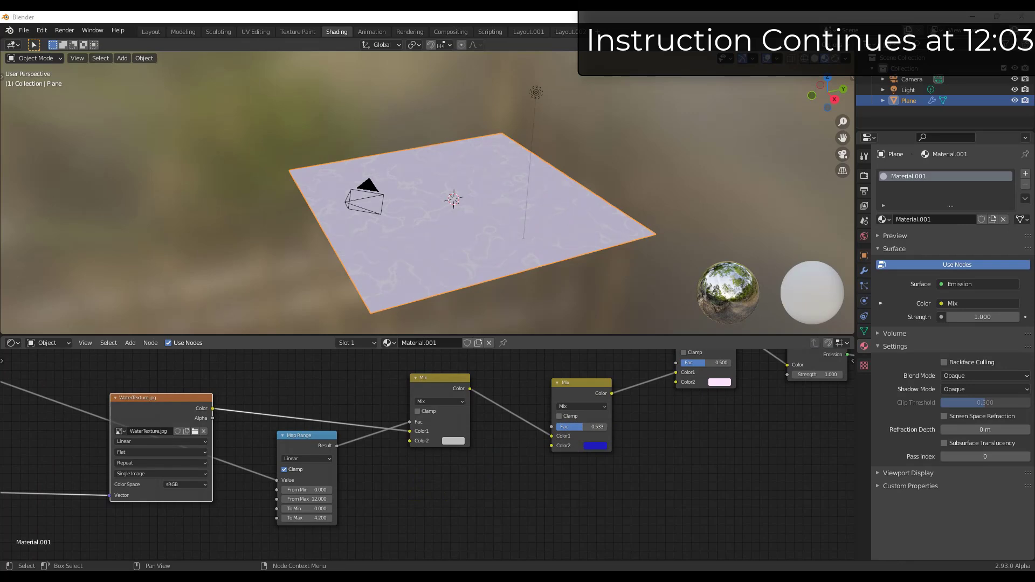
Step: Set the Scale value of the Vector Math Scale node to 1.5
middle_click_drag(301, 492, 743, 518)
middle_click_drag(217, 473, 426, 401)
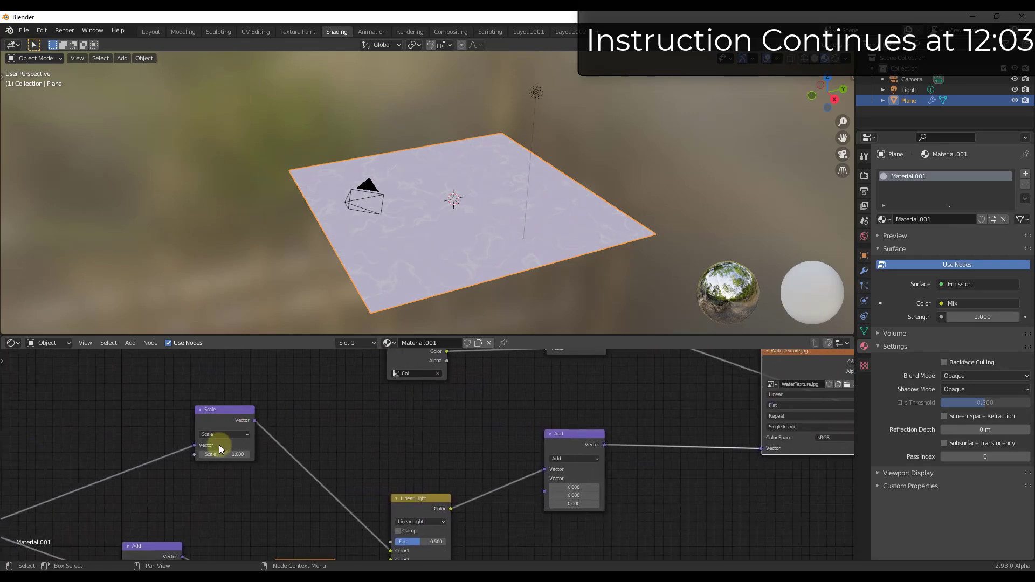
type(".5")
key("Return")
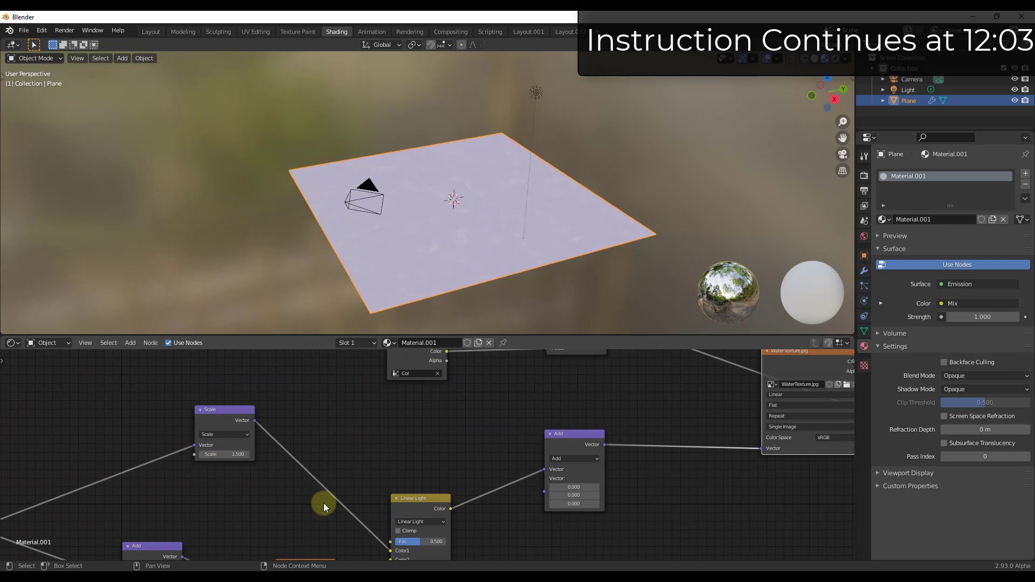
Step: Set the Fac of the Linear Light mix node to 0.342
scroll(423, 462, "down", 3)
mouse_move(423, 462)
left_mouse_down()
mouse_move(446, 467)
mouse_move(392, 468)
mouse_move(420, 470)
left_mouse_up()
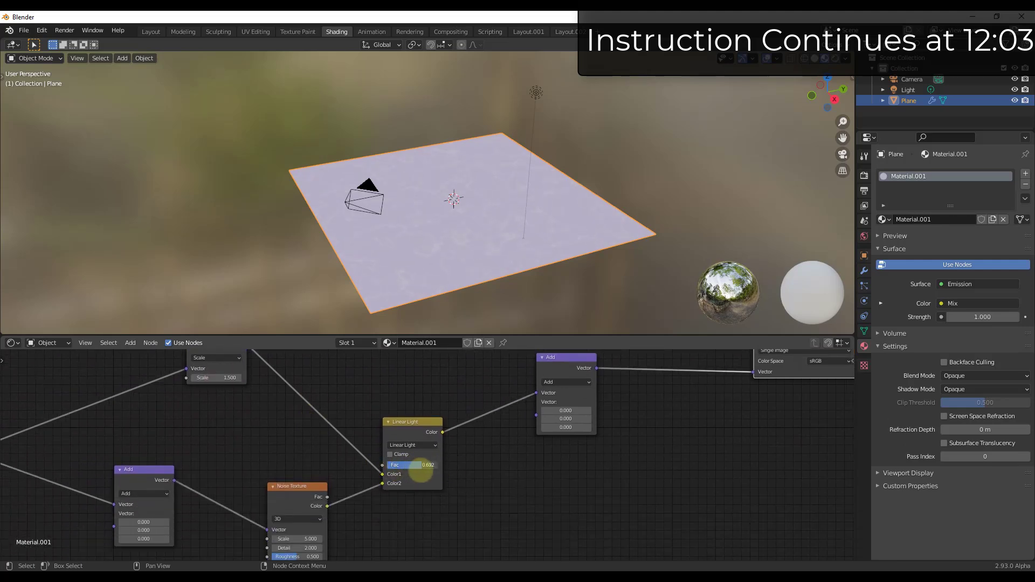
middle_click_drag(359, 507, 376, 446)
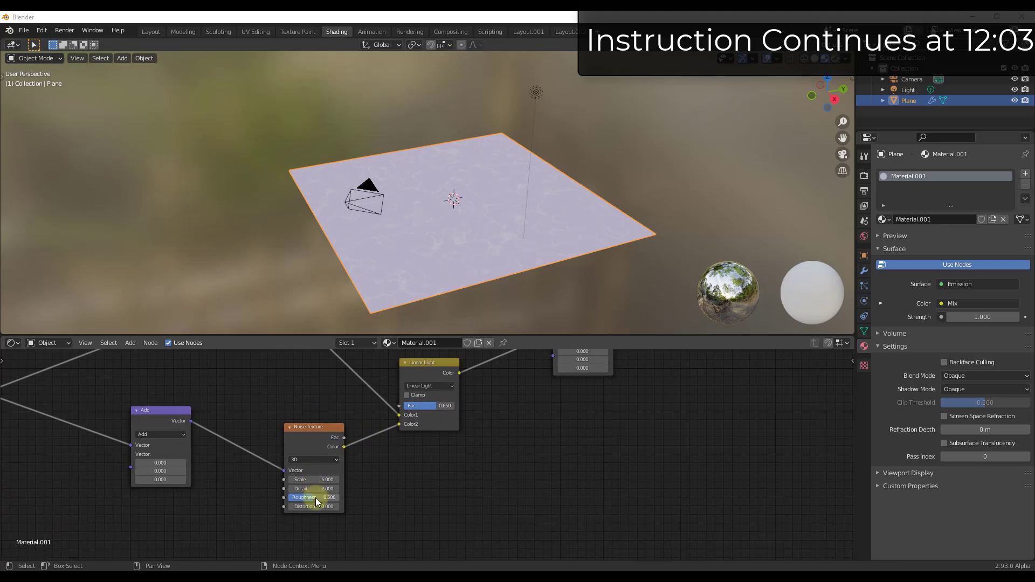
left_click_drag(427, 406, 411, 406)
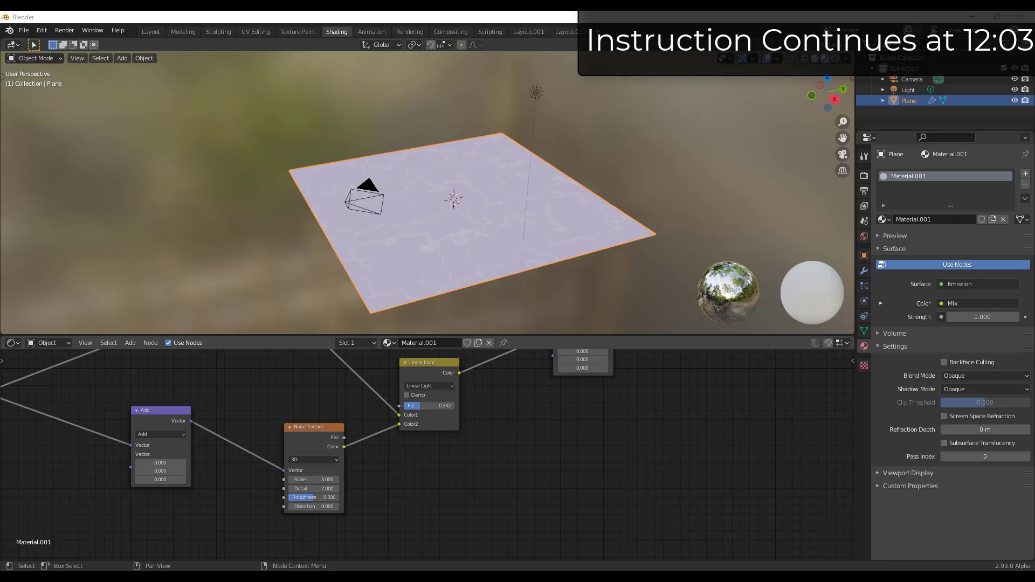
Step: Try a different Fac for the Mix node with the pale pink Color2
middle_click_drag(495, 464, 497, 523)
middle_click_drag(557, 456, 412, 386)
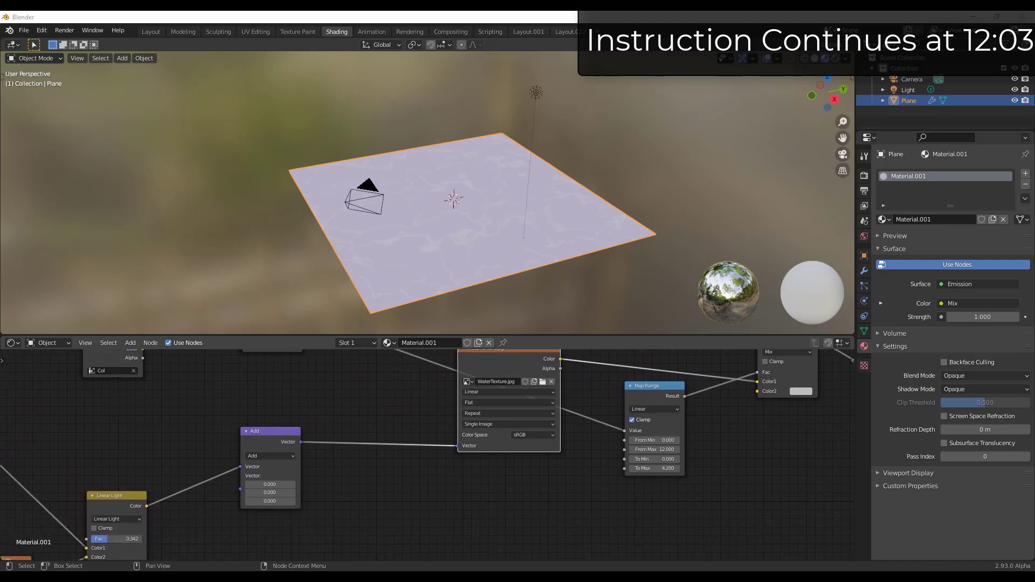
middle_click_drag(600, 447, 348, 462)
middle_click_drag(505, 420, 402, 477)
left_click(407, 434)
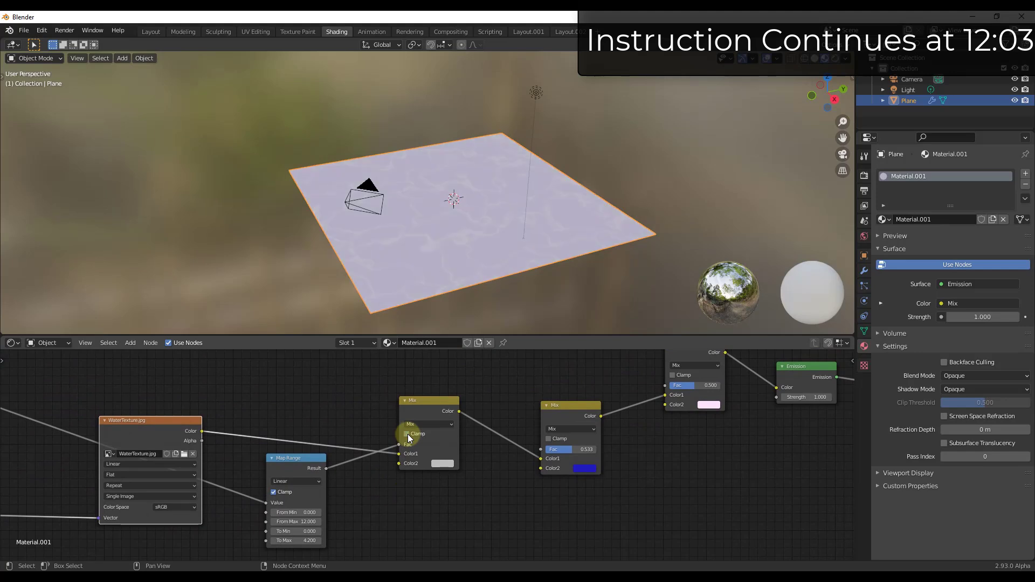
middle_click_drag(506, 460, 358, 503)
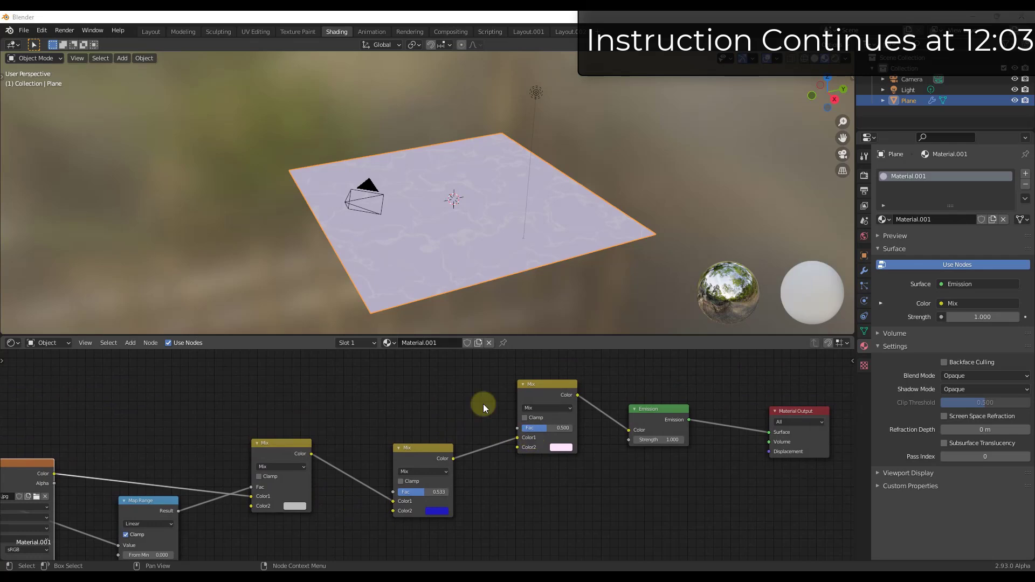
mouse_move(545, 431)
left_mouse_down()
mouse_move(513, 425)
mouse_move(550, 425)
mouse_move(511, 425)
mouse_move(550, 425)
left_mouse_up()
Step: Enlarge the node editor and add a Vertex Color node using the Col layer above the existing node tree
scroll(411, 385, "down", 2)
middle_click_drag(410, 385, 637, 434)
scroll(440, 436, "down", 2)
middle_click_drag(154, 408, 222, 427)
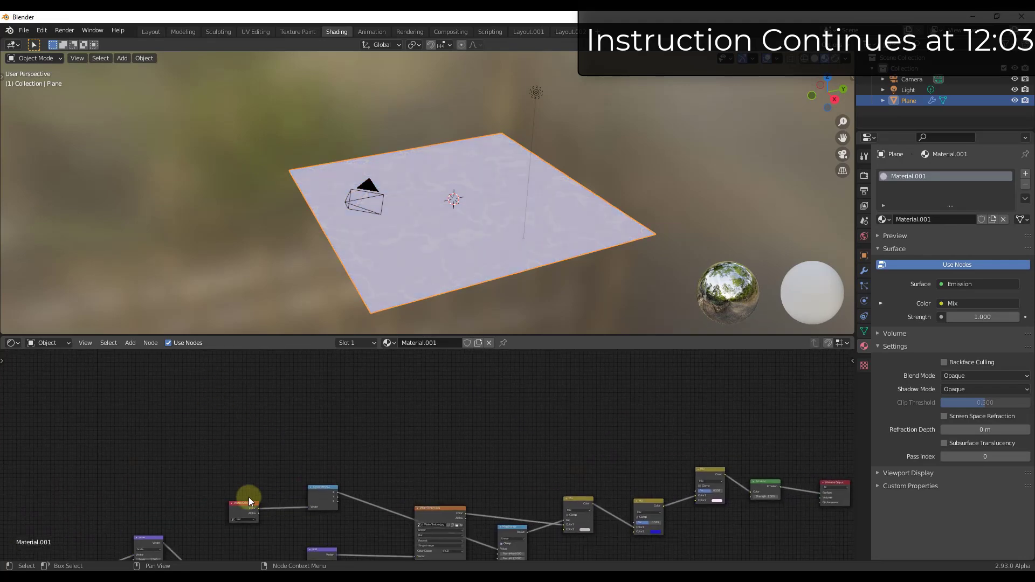
scroll(231, 411, "up", 2)
left_click_drag(294, 334, 286, 170)
scroll(238, 354, "up", 3)
key("shift+a")
type("ver")
key("Return")
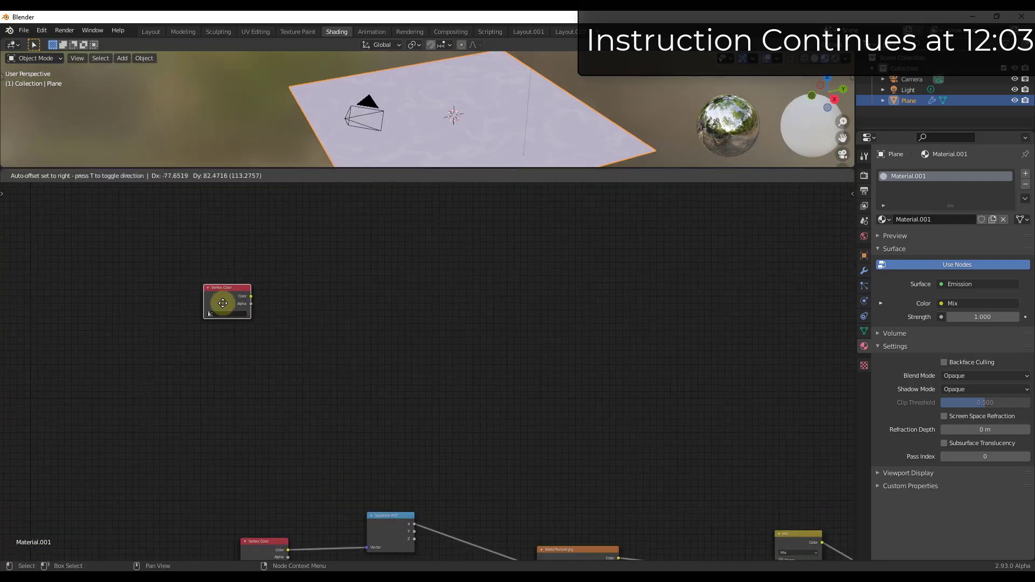
left_click(211, 312)
Step: Add a Separate XYZ node and connect the new Vertex Color node's Color output to its Vector input
key("shift+a")
left_click(343, 299)
type("se")
left_click(372, 340)
left_click(330, 308)
left_click_drag(238, 292, 306, 300)
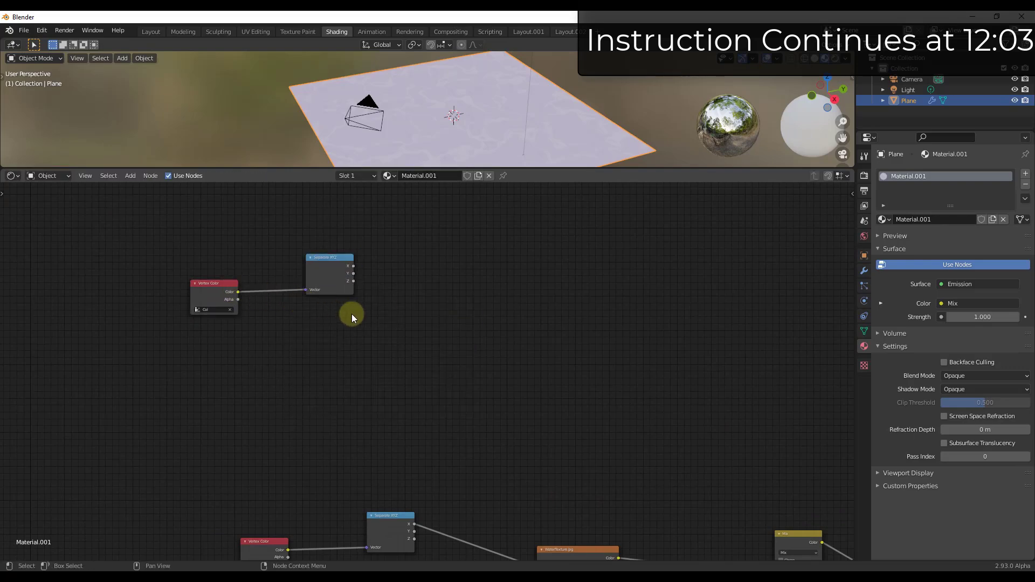
Step: Add a Math node in Add mode and feed the new Separate XYZ node's X output into its first Value
key("shift+a")
type("math")
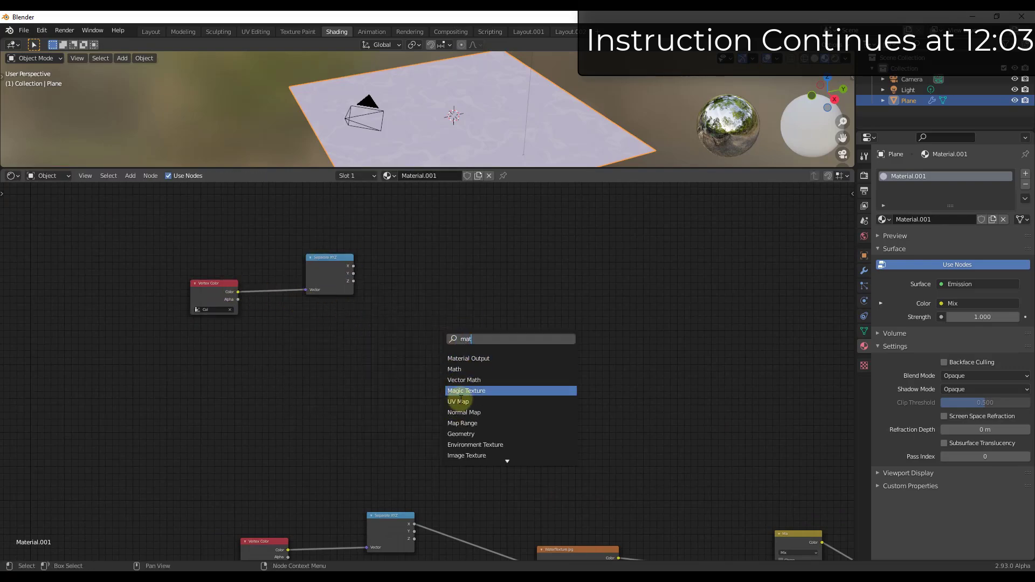
key("Return")
left_click(433, 308)
left_click_drag(353, 266, 418, 317)
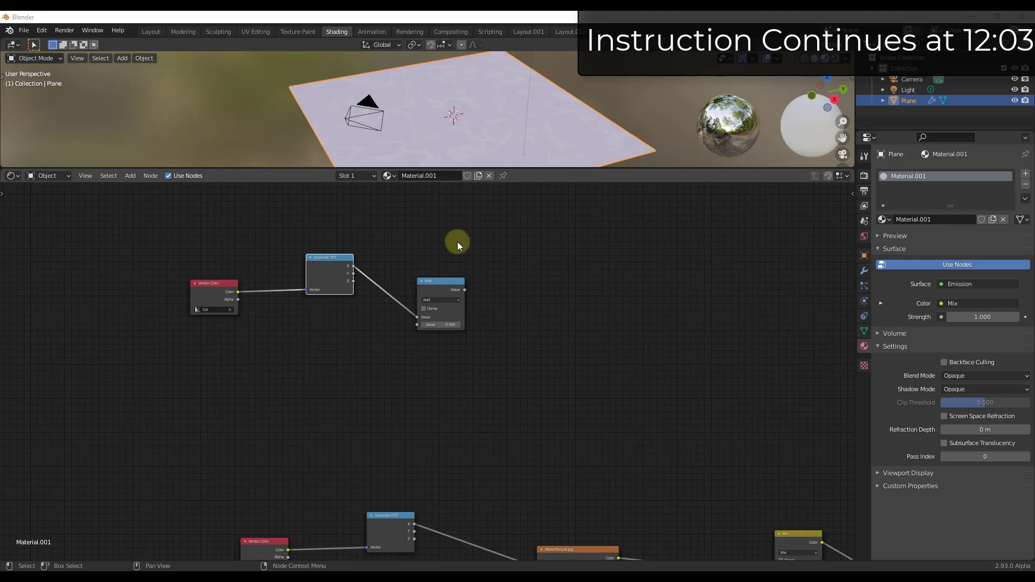
Step: Add a Combine XYZ node and connect the Math Add node's Value output to its Z input
key("shift+a")
left_click(520, 273)
type("com")
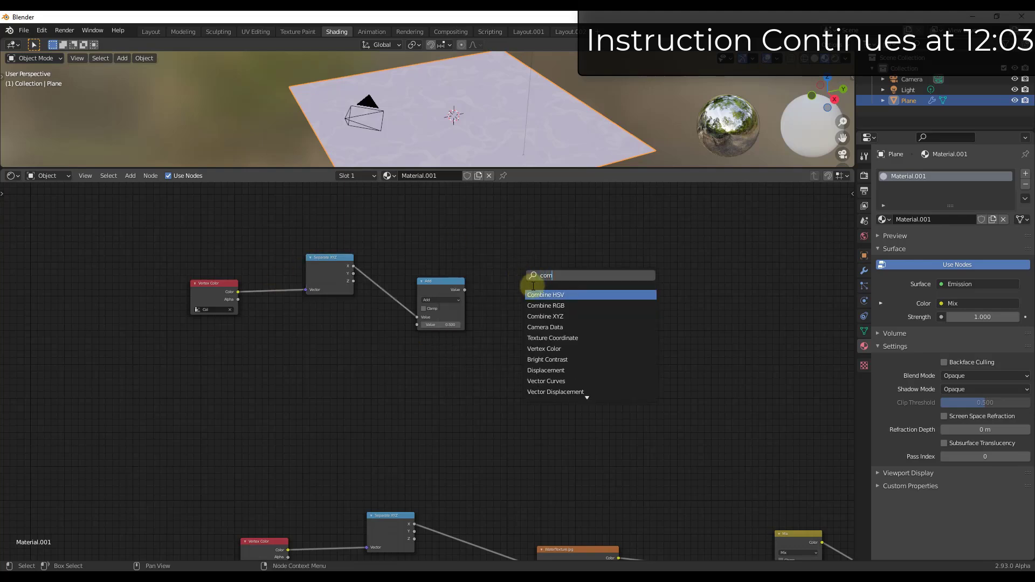
left_click(546, 316)
left_click(553, 277)
left_click_drag(465, 290, 536, 278)
Step: Add a Vector Math node in Add mode and connect Combine XYZ's Vector output to its second Vector input
middle_click_drag(536, 279, 368, 360)
key("shift+a")
left_click(432, 363)
type("vect")
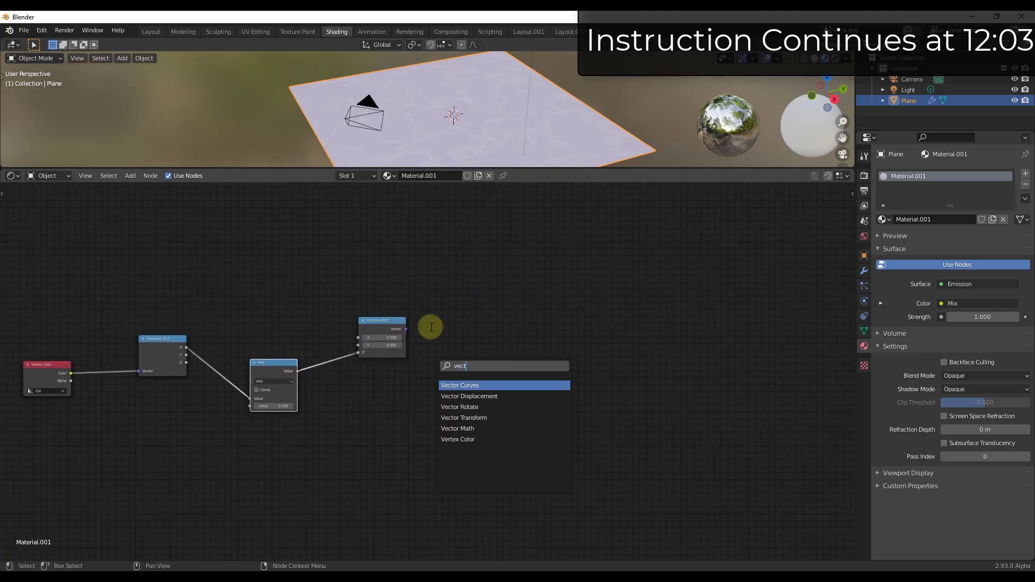
left_click(458, 429)
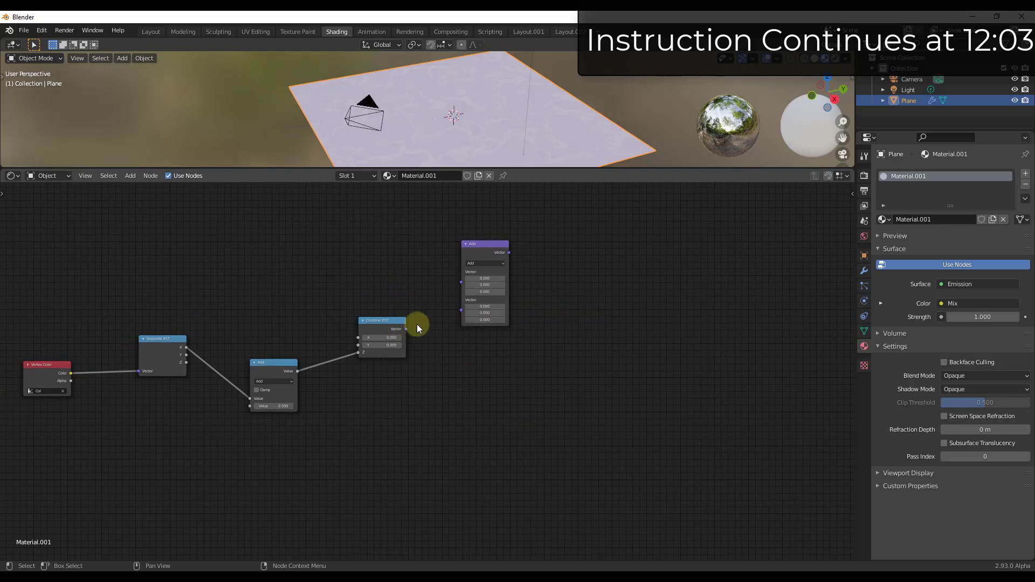
Step: Add a Texture Coordinate node and connect its UV output to the new Vector Math Add node's first Vector input
key("shift+a")
left_click(404, 272)
type("te")
key("Return")
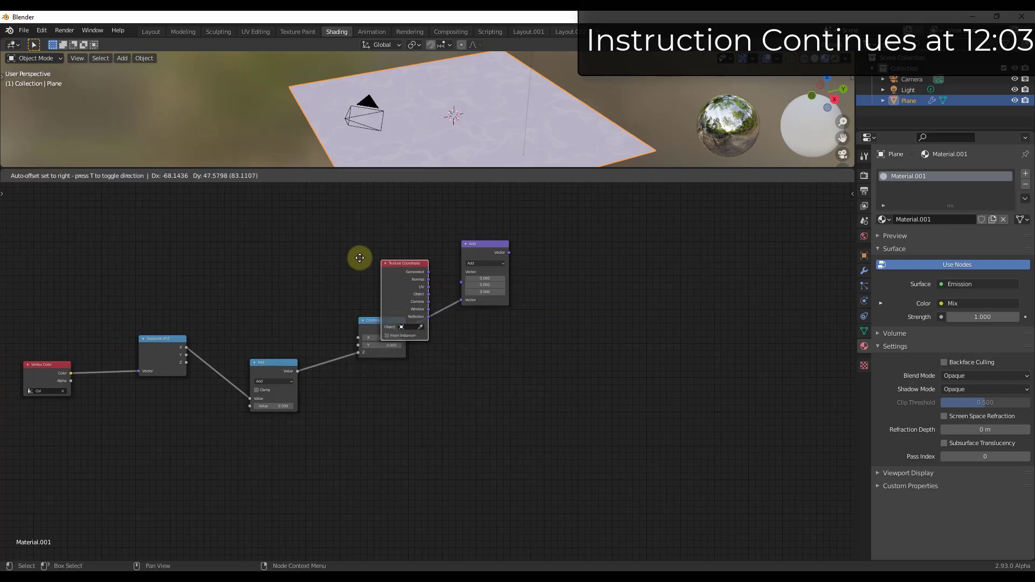
left_click_drag(336, 237, 461, 282)
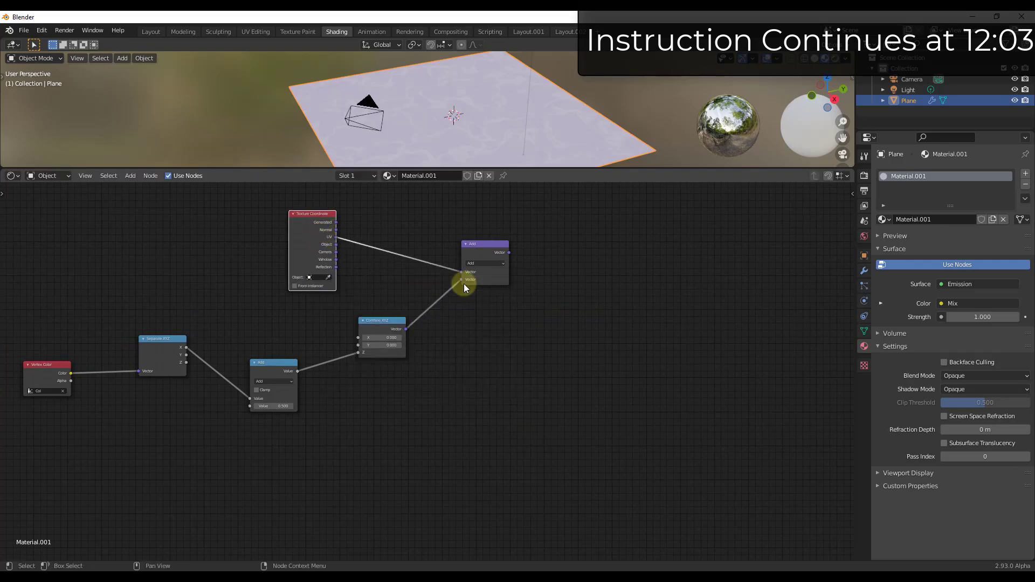
Step: Add a Noise Texture node and connect the Vector Math Add node's output to its Vector input
middle_click_drag(538, 289, 432, 342)
key("shift+a")
left_click(436, 342)
type("noi")
key("Return")
left_click(504, 335)
left_click_drag(406, 307, 480, 353)
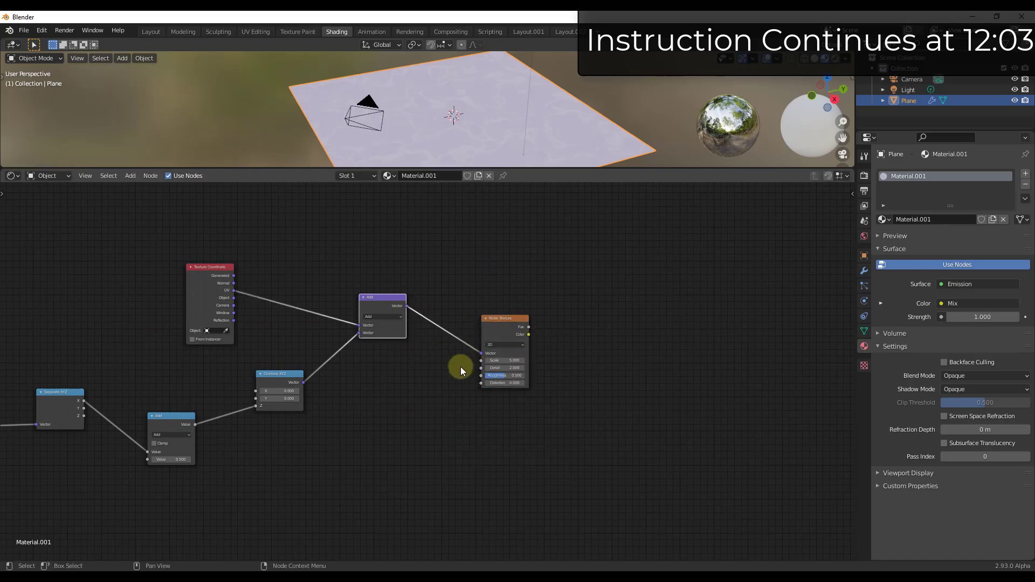
Step: Add a Map Range node and connect the Noise Texture's Fac output to its Value input
middle_click_drag(493, 381, 426, 371)
key("shift+a")
type("map")
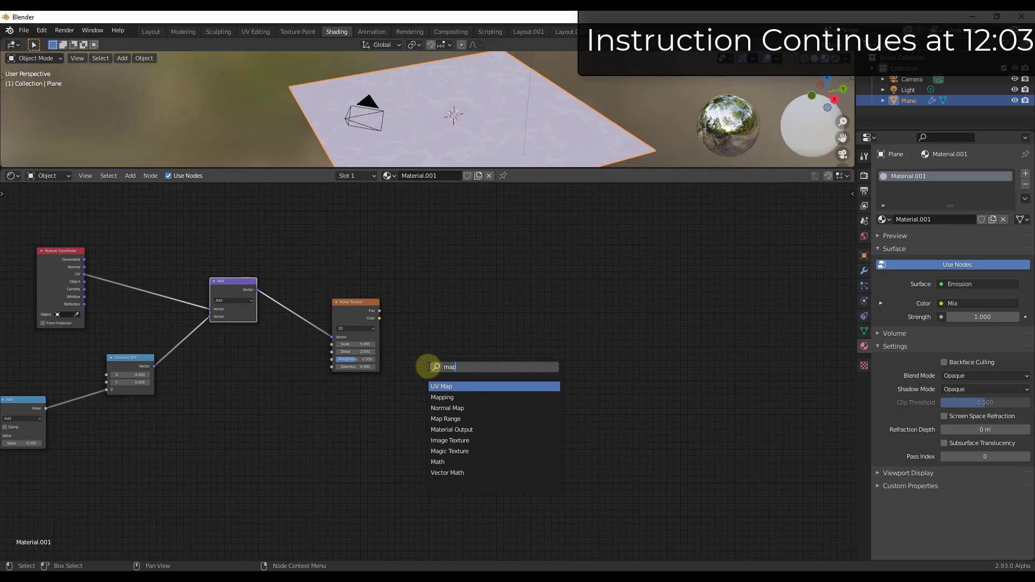
key("Return")
left_click(480, 323)
left_click_drag(380, 311, 455, 354)
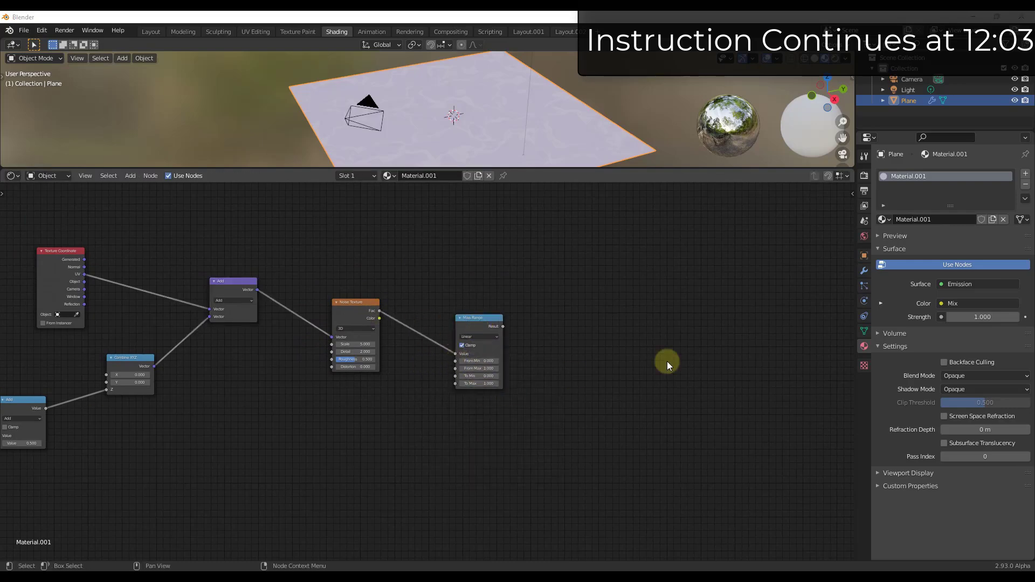
Step: Add a Math node after the new Map Range node and set its operation to Multiply
middle_click_drag(573, 380, 565, 371)
key("shift+a")
type("mul")
key("BackSpace")
key("BackSpace")
type("ath")
left_click(597, 367)
left_click(573, 376)
left_click(574, 378)
left_click(575, 377)
left_click(578, 413)
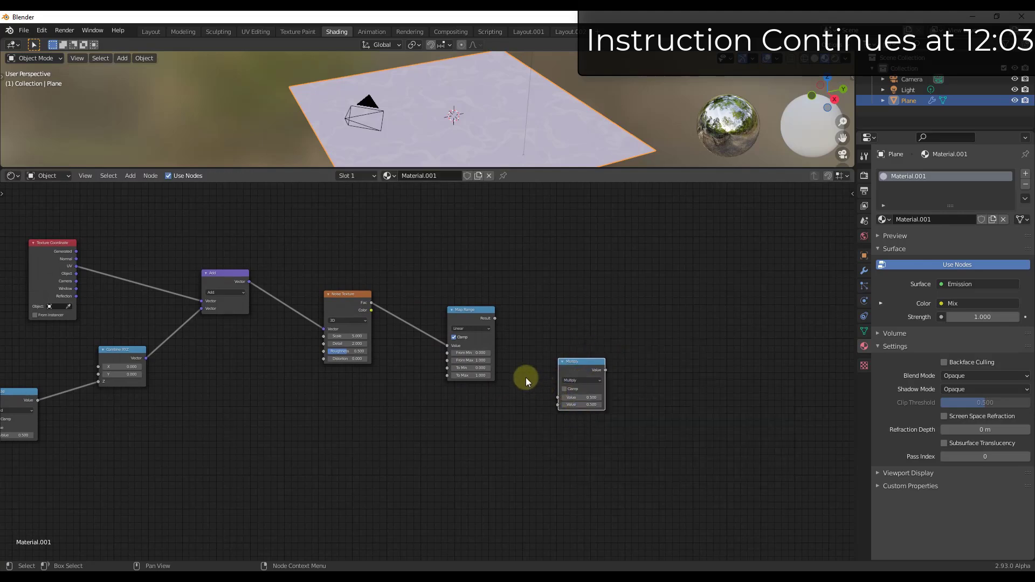
Step: Feed Map Range's Result and Separate XYZ's X output into the first and second Value inputs of the Multiply node
left_click_drag(495, 319, 559, 397)
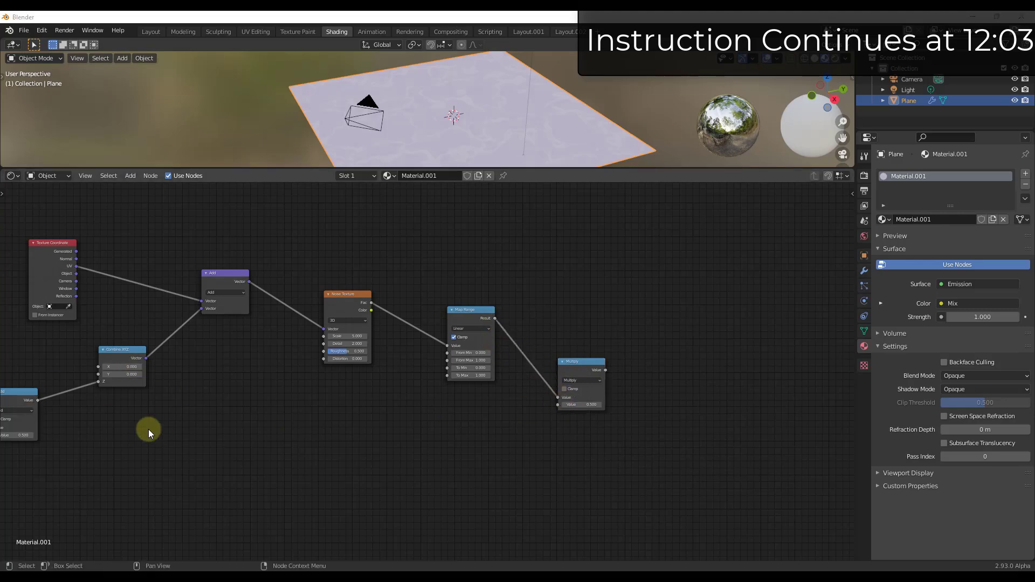
middle_click_drag(145, 430, 273, 416)
left_click_drag(49, 360, 685, 385)
Step: Add another Math node after the Multiply node and set its operation to Compare
middle_click_drag(685, 385, 399, 395)
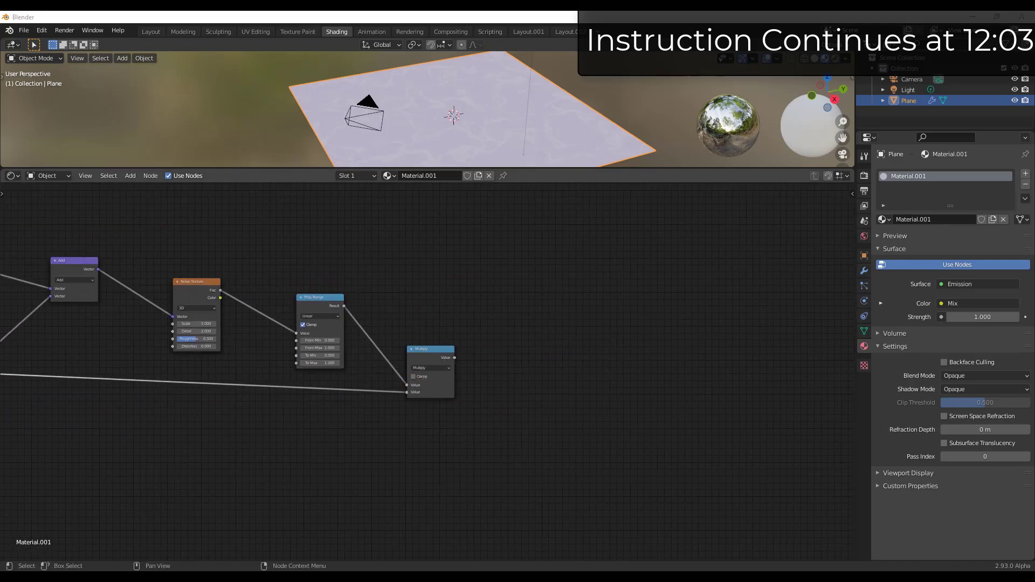
key("shift+a")
type("comp")
key("BackSpace")
key("BackSpace")
key("BackSpace")
key("BackSpace")
type("math")
left_click(613, 371)
left_click(561, 316)
left_click(566, 318)
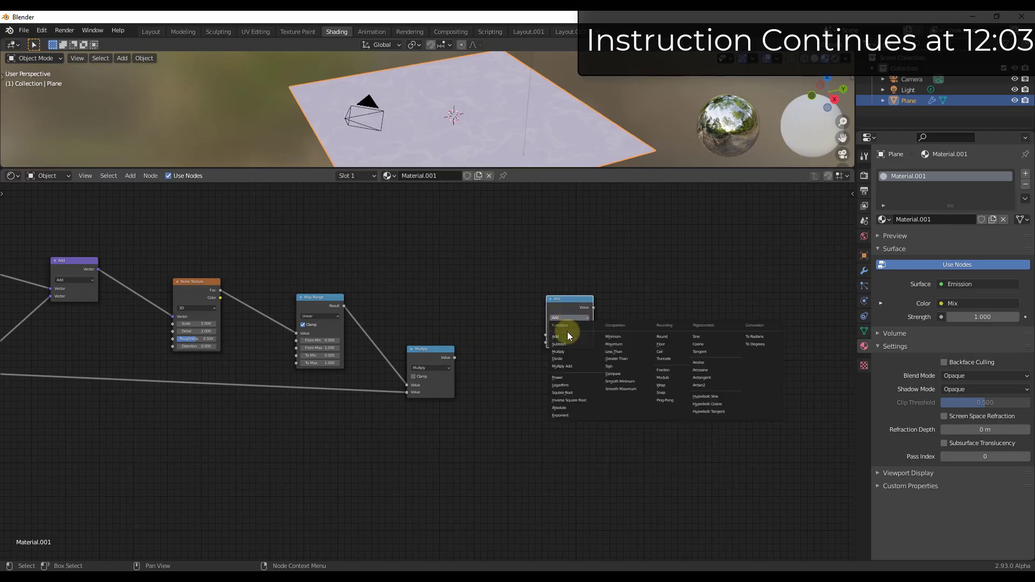
left_click(618, 375)
Step: Connect Multiply to the Compare node's first Value, and set its second Value to 0.3 and Epsilon to 0.14
left_click_drag(455, 358, 546, 336)
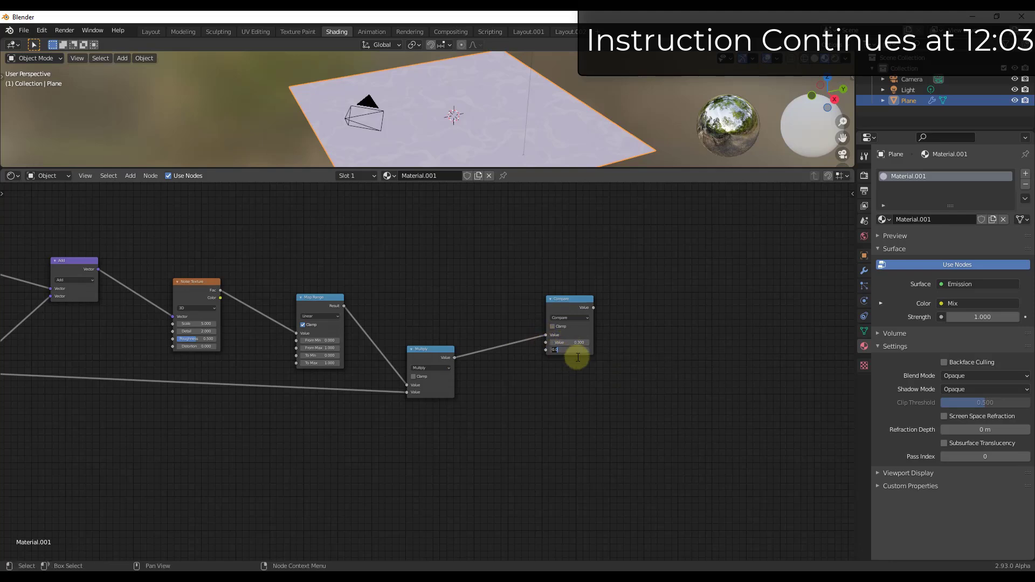
key("BackSpace")
key("BackSpace")
key("BackSpace")
scroll(603, 388, "up", 1)
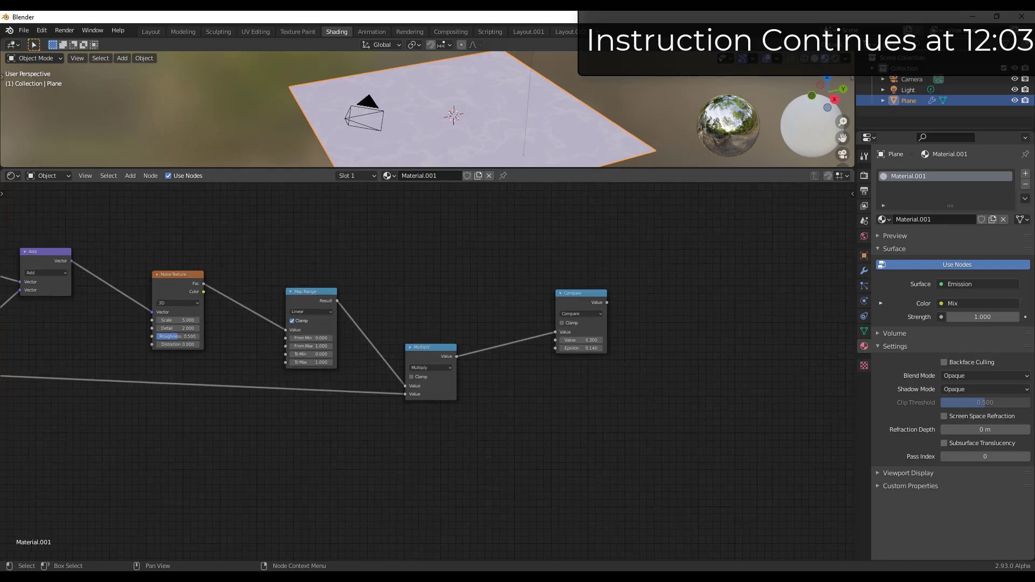
Step: Move the final Mix, Emission and Material Output nodes near Compare, and connect Compare's Value to the Mix node's Fac
scroll(667, 349, "down", 3)
middle_click_drag(667, 348, 509, 270)
left_click_drag(249, 463, 427, 547)
left_click_drag(275, 478, 527, 335)
left_click_drag(411, 241, 492, 373)
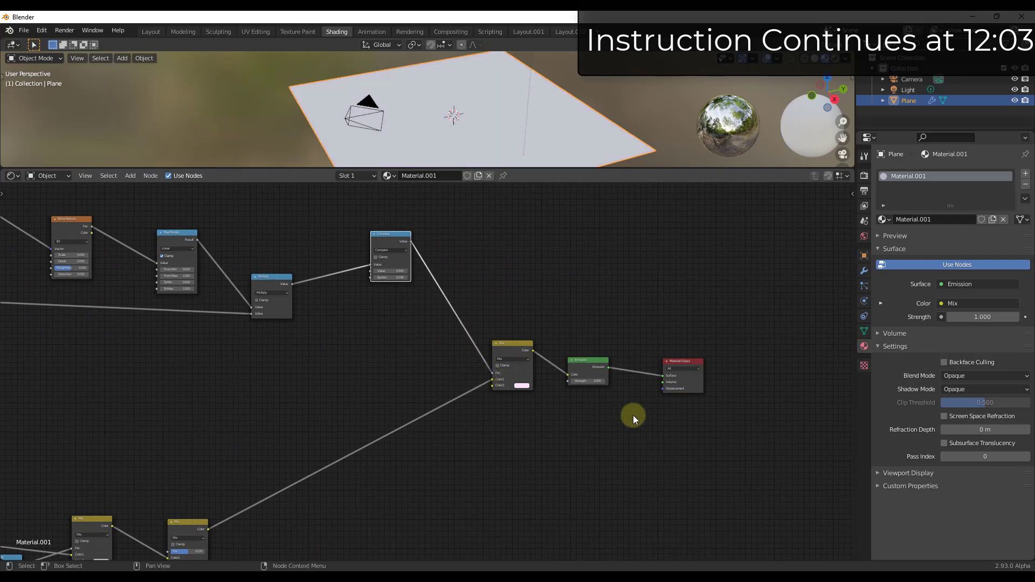
Step: Shift the Compare node slightly and set the new Map Range node's From Max to 1.1
left_click_drag(381, 238, 374, 255)
middle_click_drag(390, 371, 452, 305)
scroll(377, 265, "down", 1)
middle_click_drag(351, 272, 436, 360)
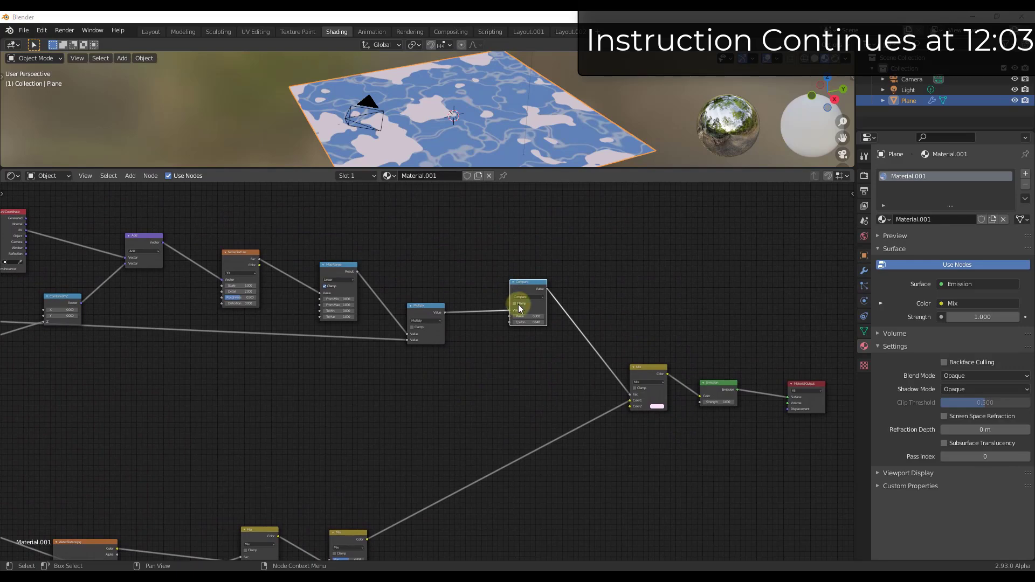
scroll(529, 316, "up", 2)
middle_click_drag(261, 332, 335, 405)
scroll(386, 361, "up", 2)
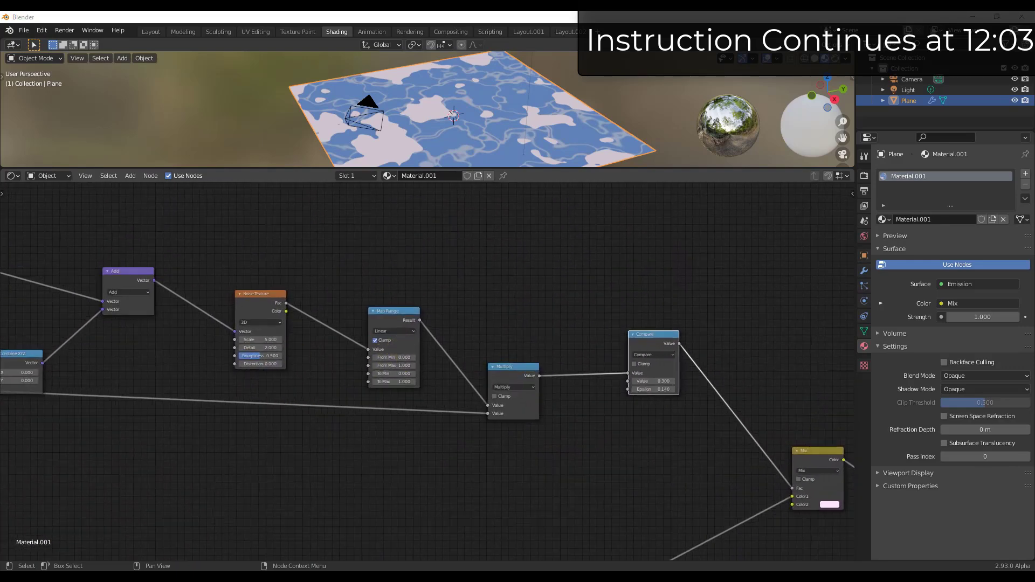
left_click(414, 366)
Step: Enlarge the 3D viewport and set the new Noise Texture's Scale to 1.8
left_click_drag(527, 168, 528, 267)
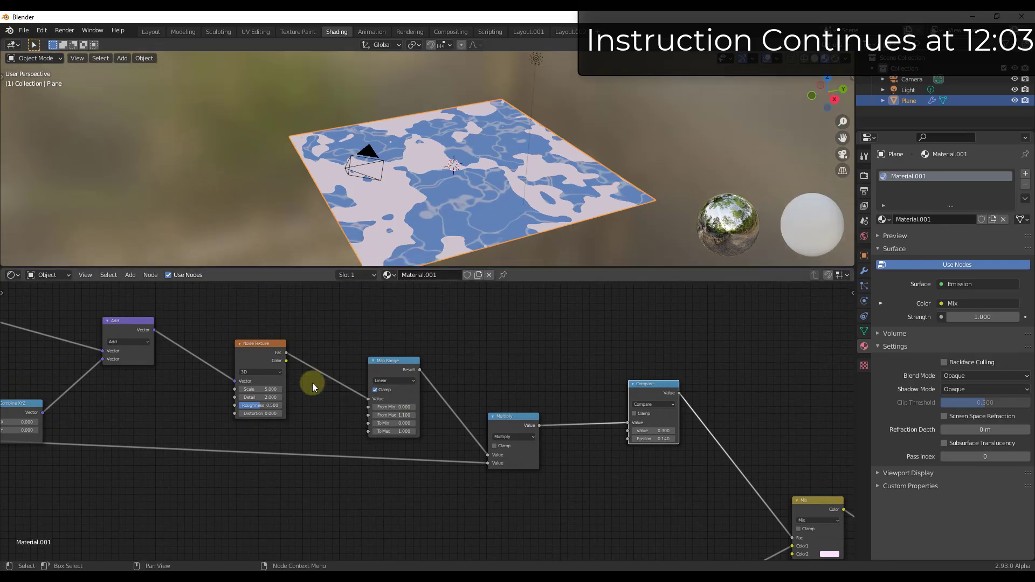
left_click_drag(244, 391, 210, 389)
scroll(428, 419, "down", 2)
key("shift+a")
mouse_move(477, 179)
left_click(529, 188)
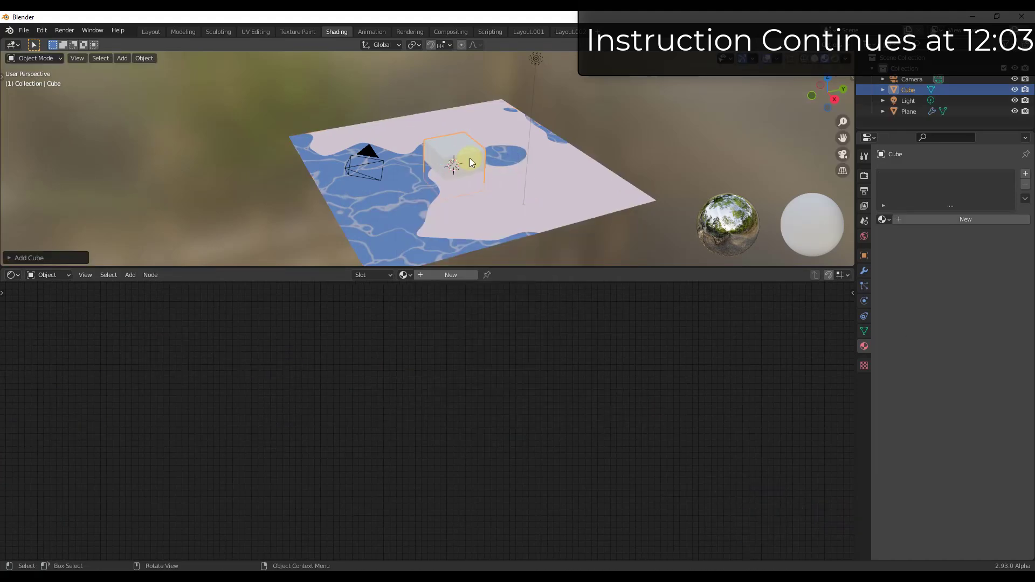
key("Delete")
left_click(484, 196)
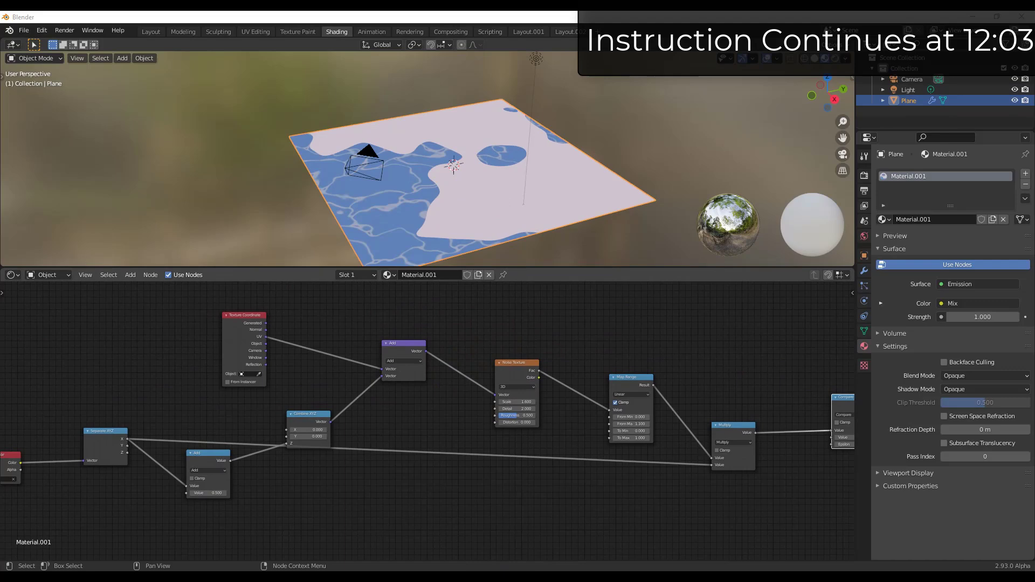
Step: Move the Combine XYZ node clear of the link running from Separate XYZ to Multiply
middle_click_drag(199, 403, 289, 376)
left_click_drag(217, 437, 212, 438)
middle_click_drag(291, 446, 211, 489)
left_click_drag(236, 403, 232, 392)
Step: Set the new Noise Texture's Scale to 1.5, Detail to 5.39, Roughness to 0.608 and Distortion to -3.4
middle_click_drag(395, 453, 244, 440)
left_click(242, 393)
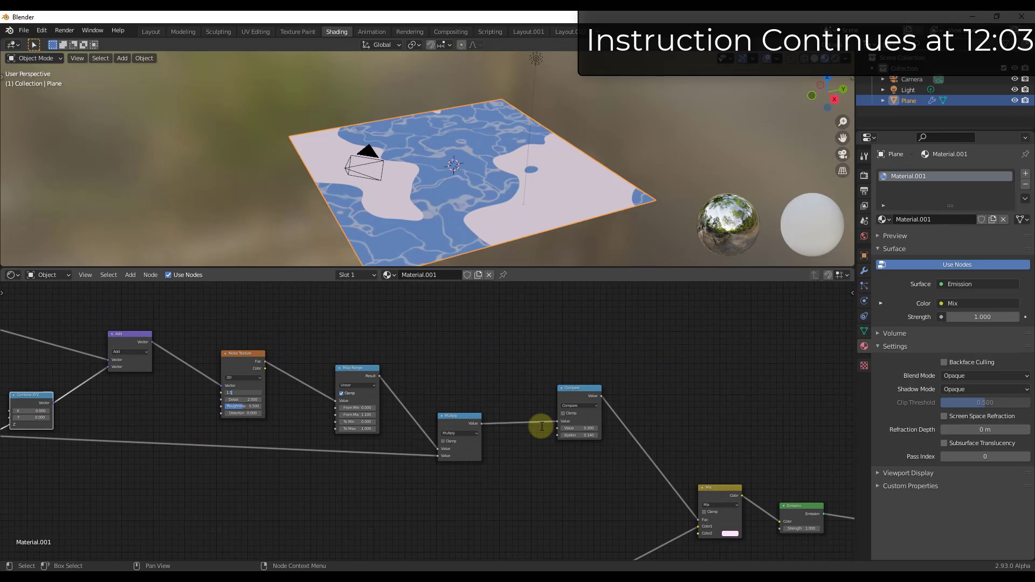
key("Tab")
type("5.39")
key("Tab")
type(".60")
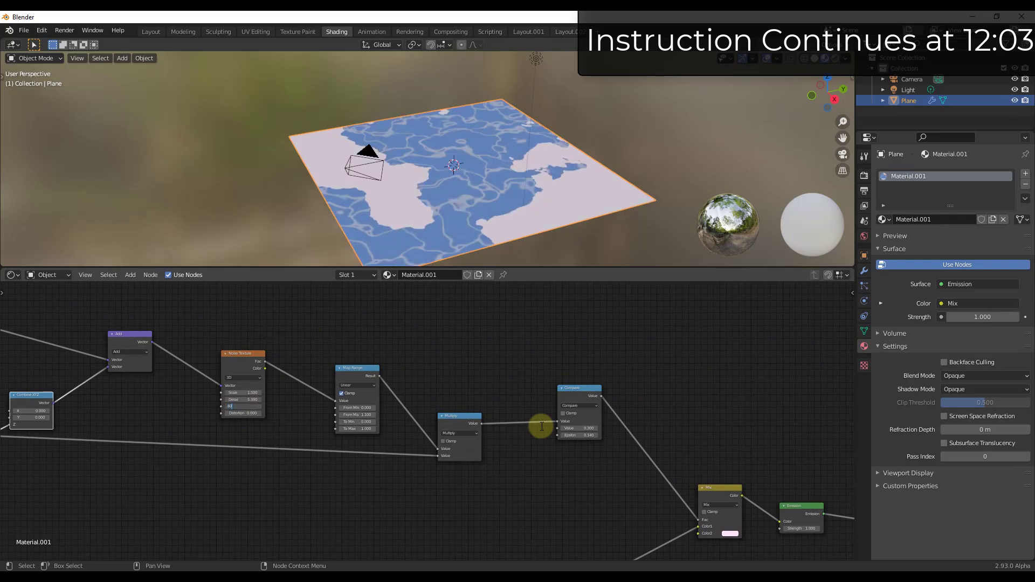
type("8")
key("Tab")
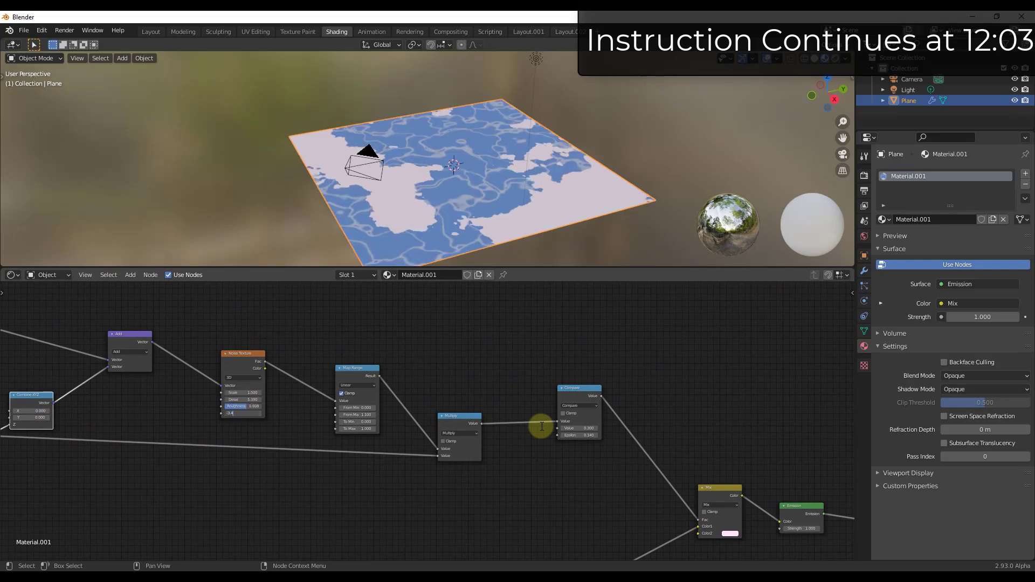
type("-3.4")
key("Return")
scroll(360, 458, "up", 2)
middle_click_drag(360, 458, 321, 427)
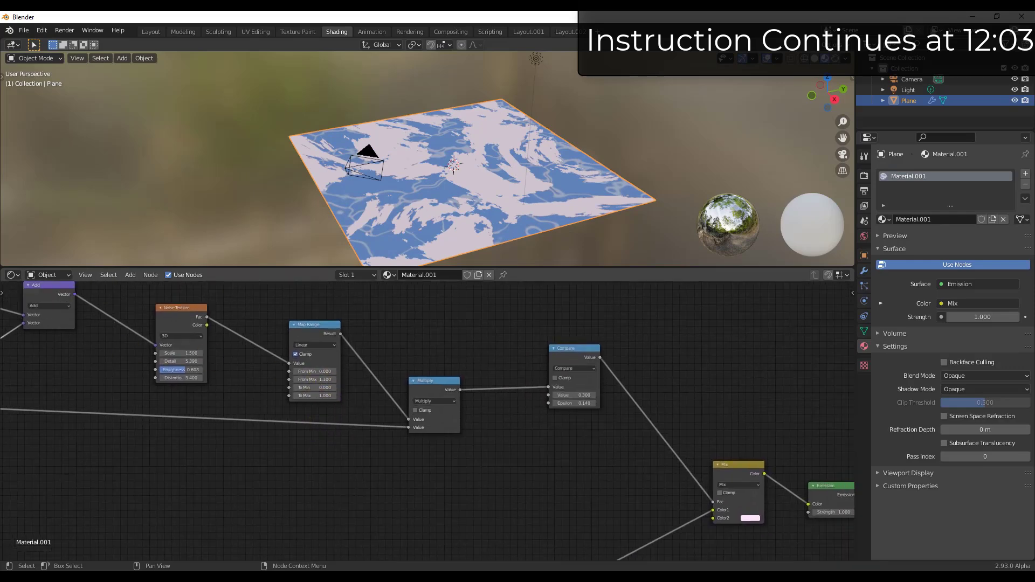
Step: Set the new Map Range node's From Min to 0.1 and To Max to 4.8
left_click(316, 371)
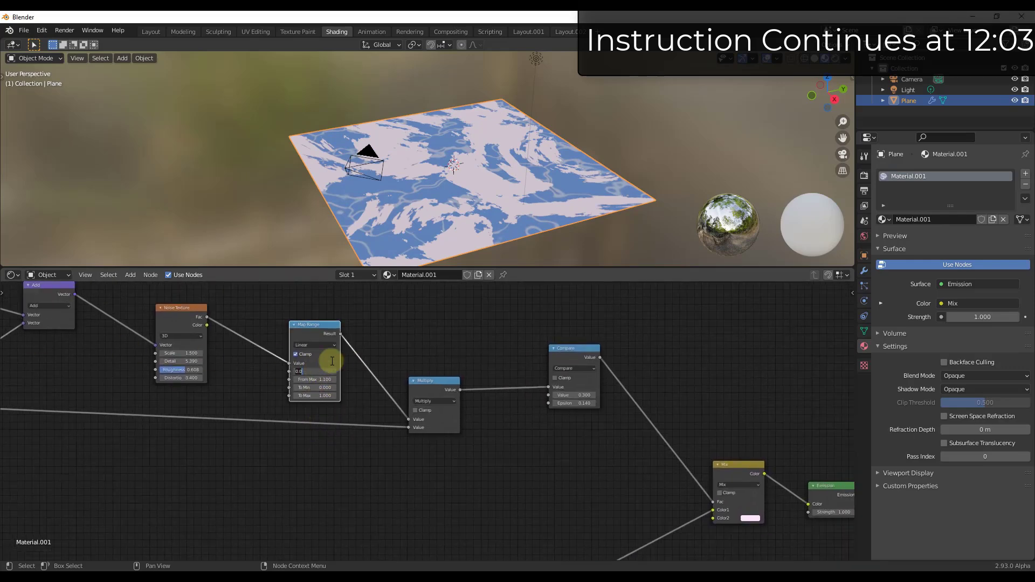
type(".1")
key("Return")
left_click_drag(303, 395, 332, 390)
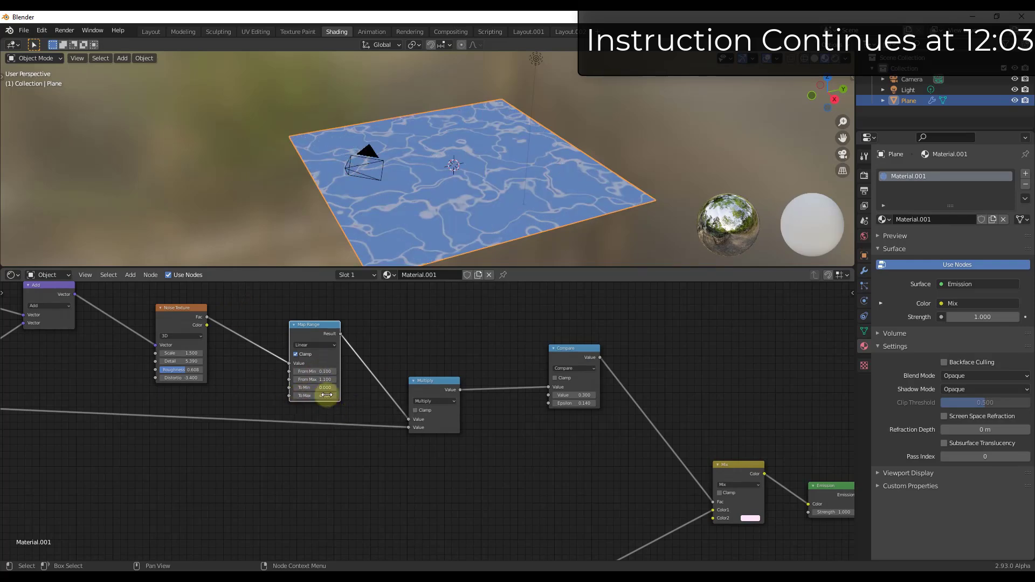
middle_click_drag(183, 408, 423, 492)
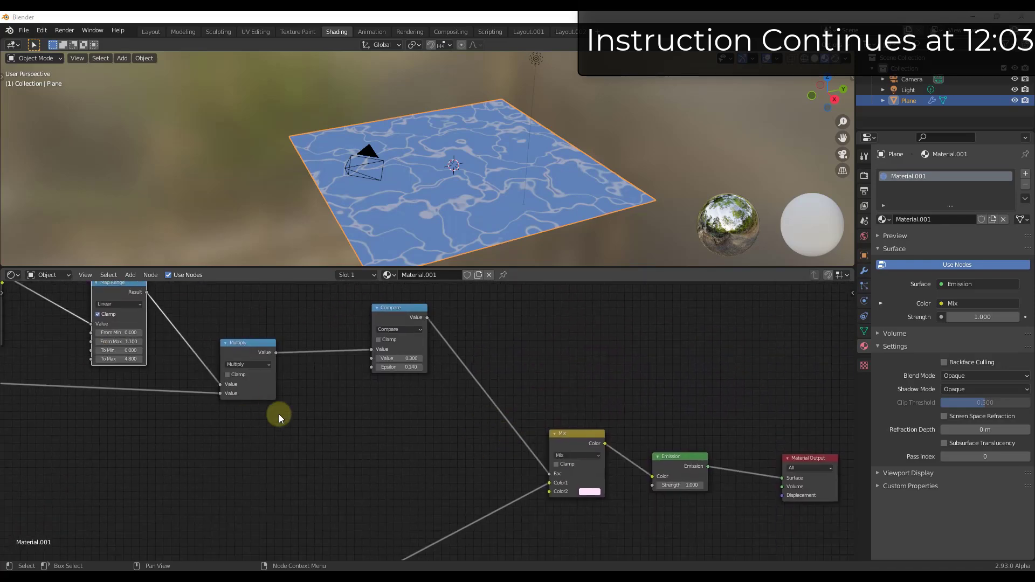
middle_click_drag(346, 413, 432, 375)
scroll(351, 416, "down", 3)
key("shift+a")
mouse_move(460, 180)
left_click(509, 181)
key("g")
left_click(457, 164)
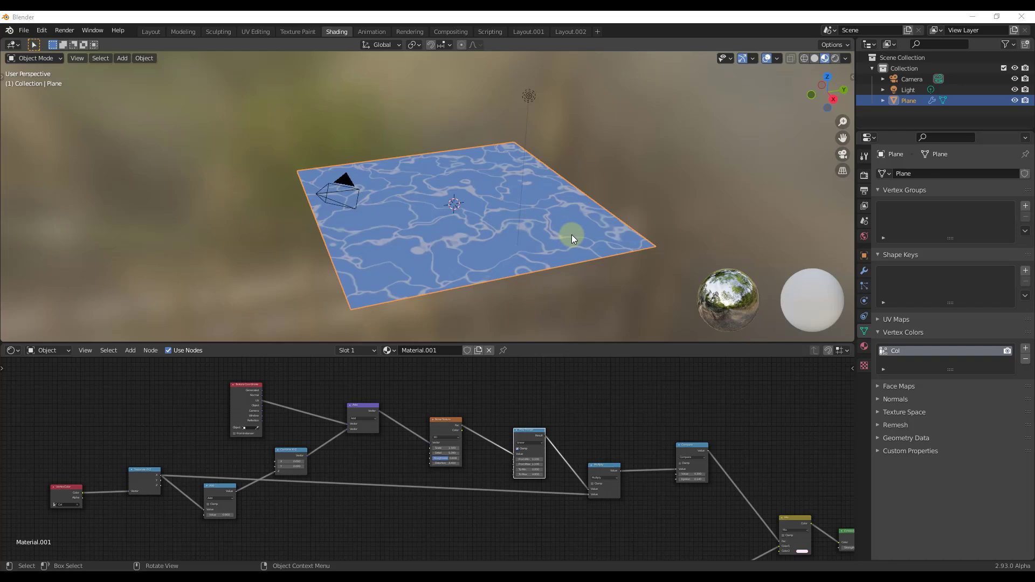
Step: Add a monkey mesh in the middle of the water plane and scale it down
middle_click_drag(538, 198, 446, 202)
key("shift+a")
mouse_move(456, 201)
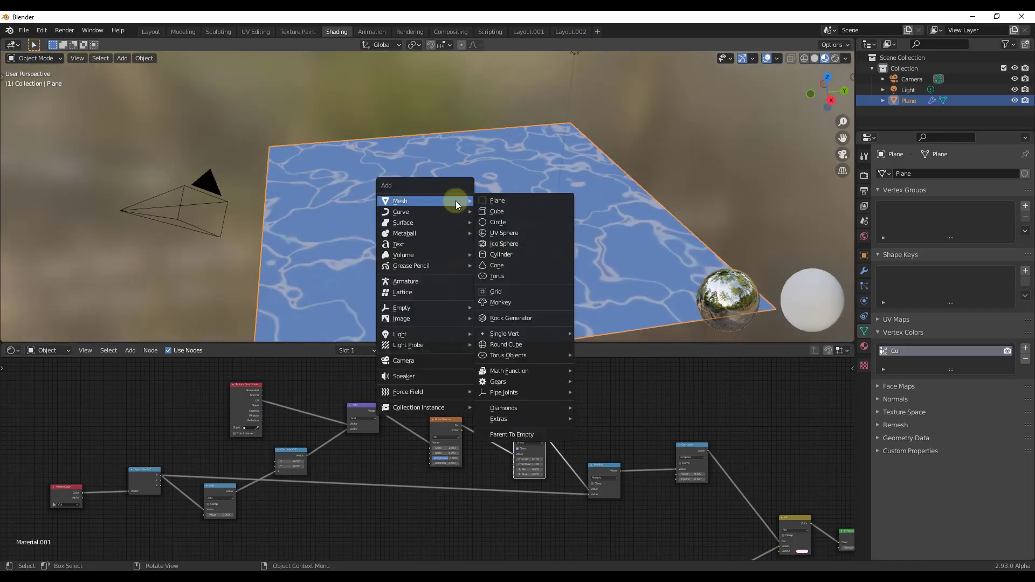
left_click(510, 303)
middle_click_drag(478, 205, 518, 218)
left_click(484, 195)
left_click(499, 199)
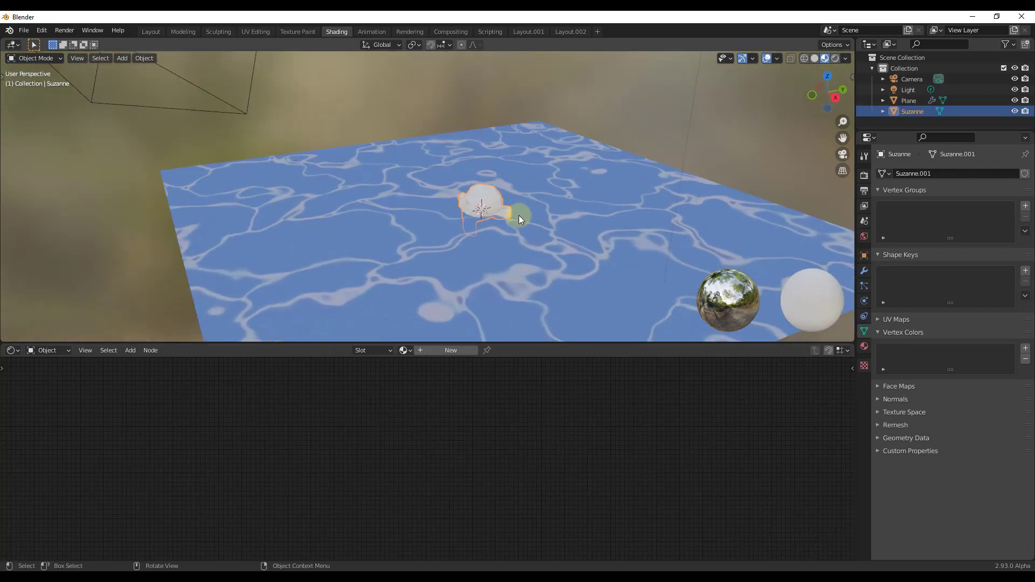
Step: Open the plane's geometry node tree in the Layout.001 workspace and check which collections the Collection Info node can use
left_click(532, 34)
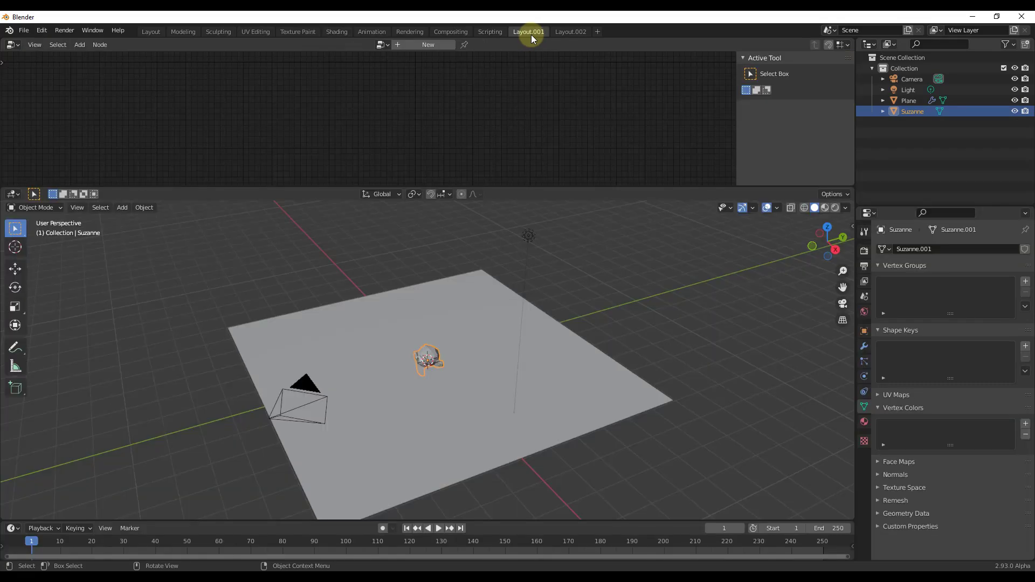
left_click(491, 379)
scroll(367, 105, "up", 5)
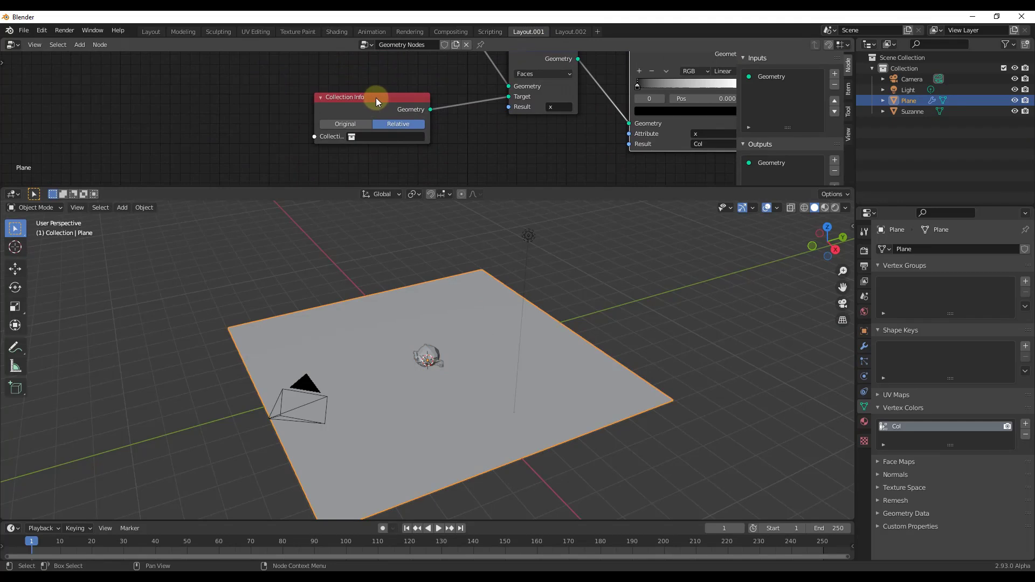
left_click(369, 138)
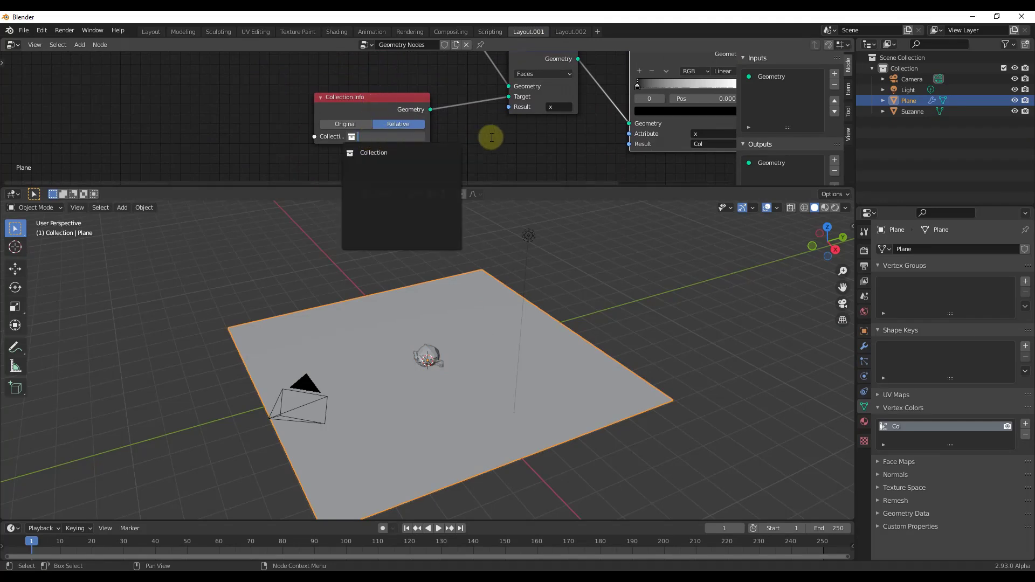
left_click(491, 138)
scroll(532, 141, "down", 3)
middle_click_drag(577, 142, 512, 171)
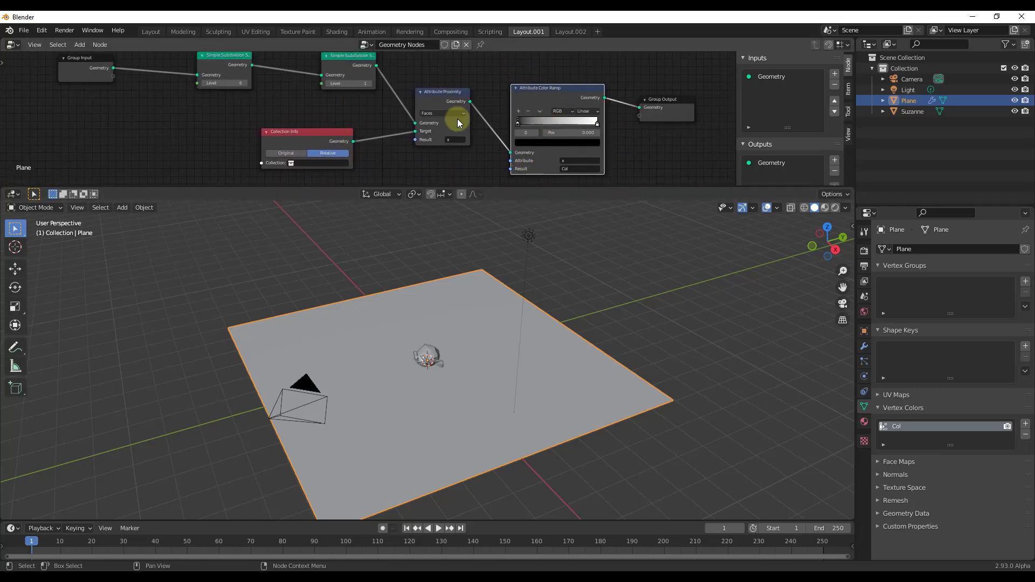
Step: Create a new collection under the Scene Collection and move Suzanne into it
left_click(911, 114)
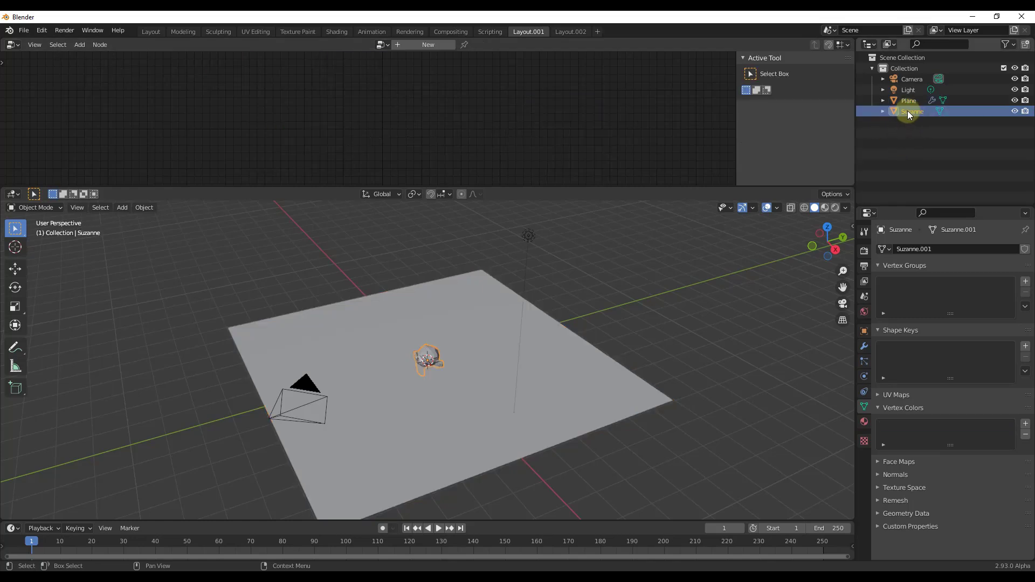
right_click(893, 54)
left_click(879, 56)
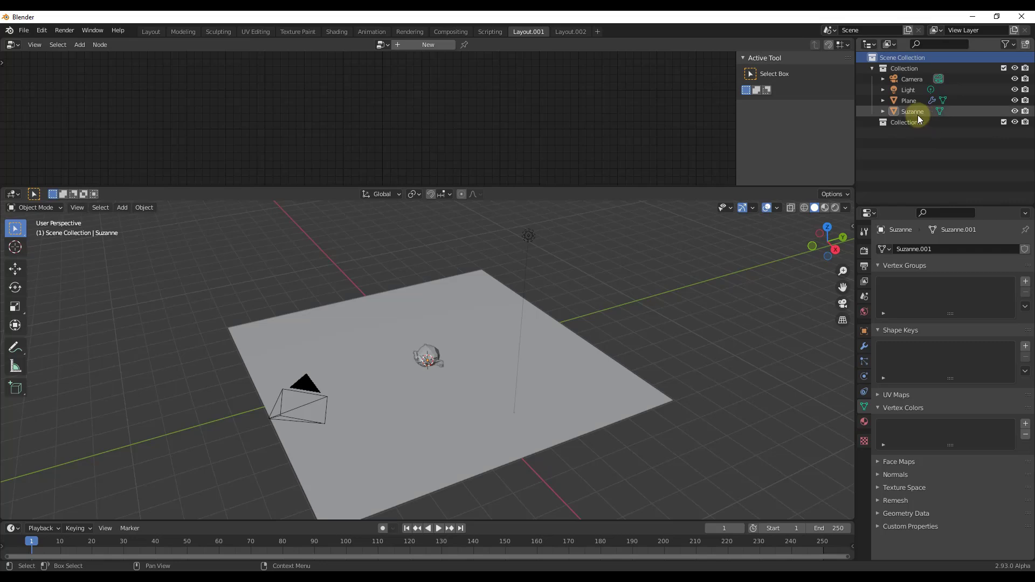
left_click_drag(914, 113, 908, 122)
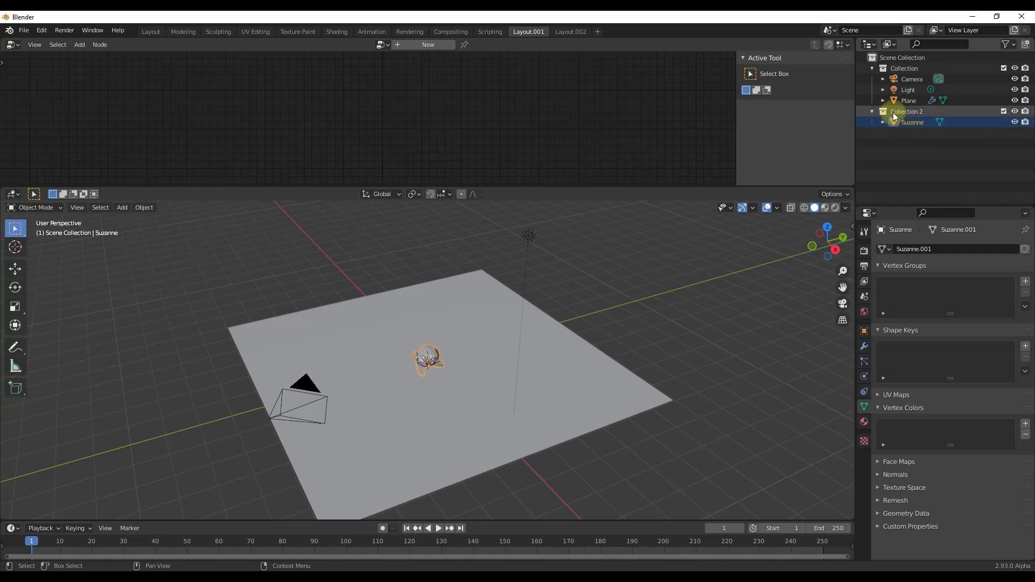
Step: Set the plane's Collection Info node to Collection 2 and switch the viewport to Material Preview shading
left_click(576, 370)
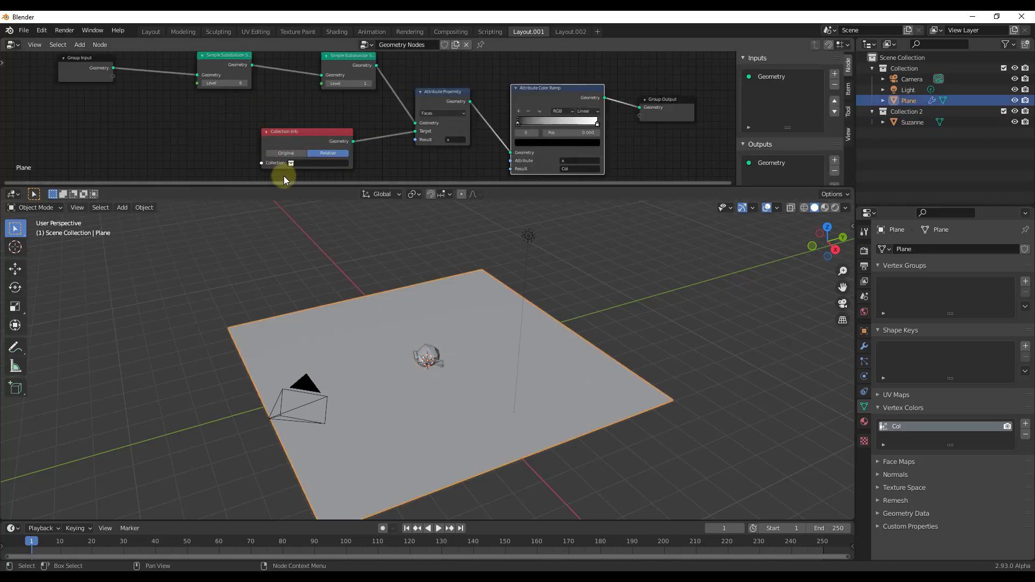
left_click(305, 163)
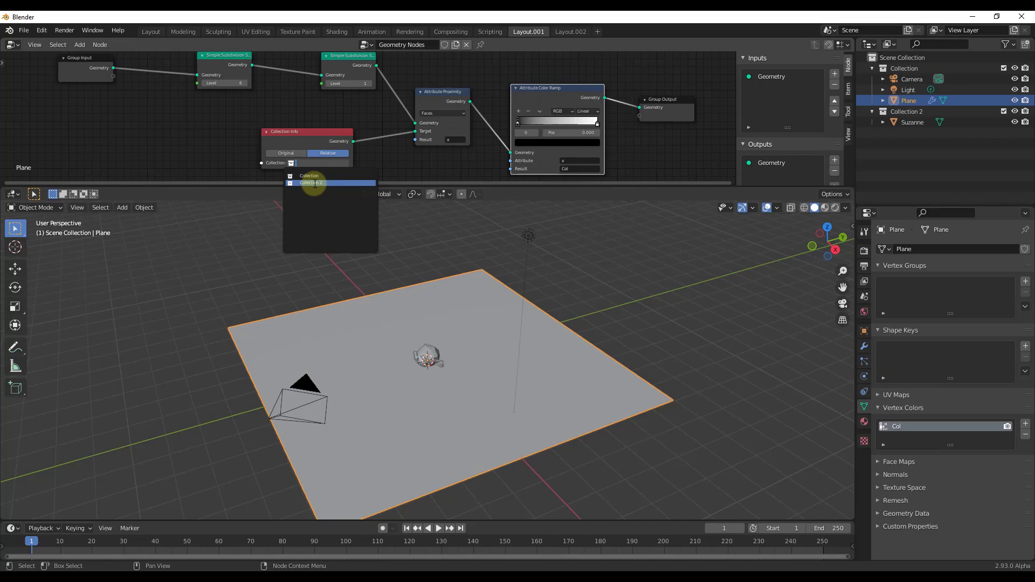
left_click(314, 183)
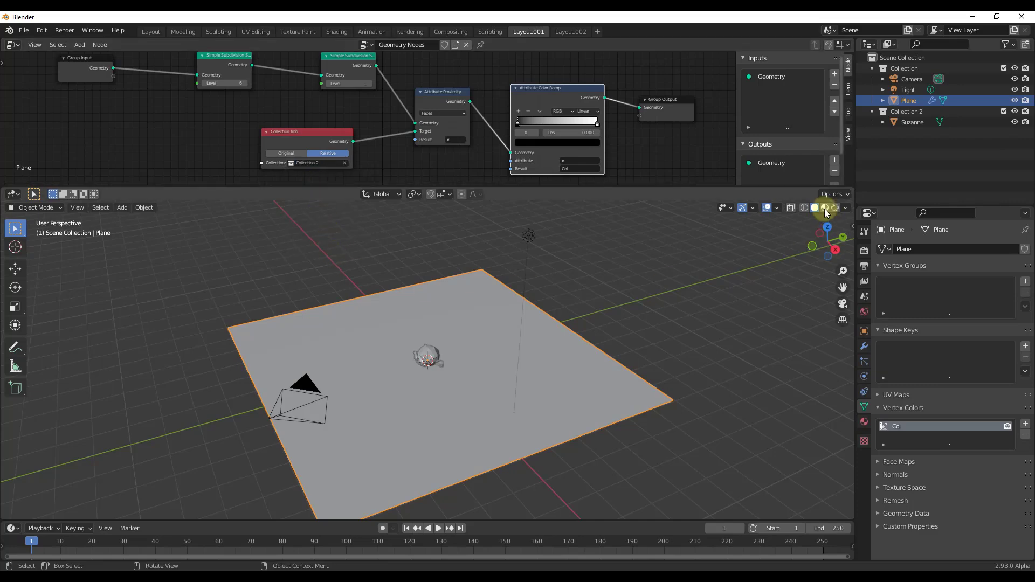
left_click(826, 210)
scroll(442, 351, "up", 3)
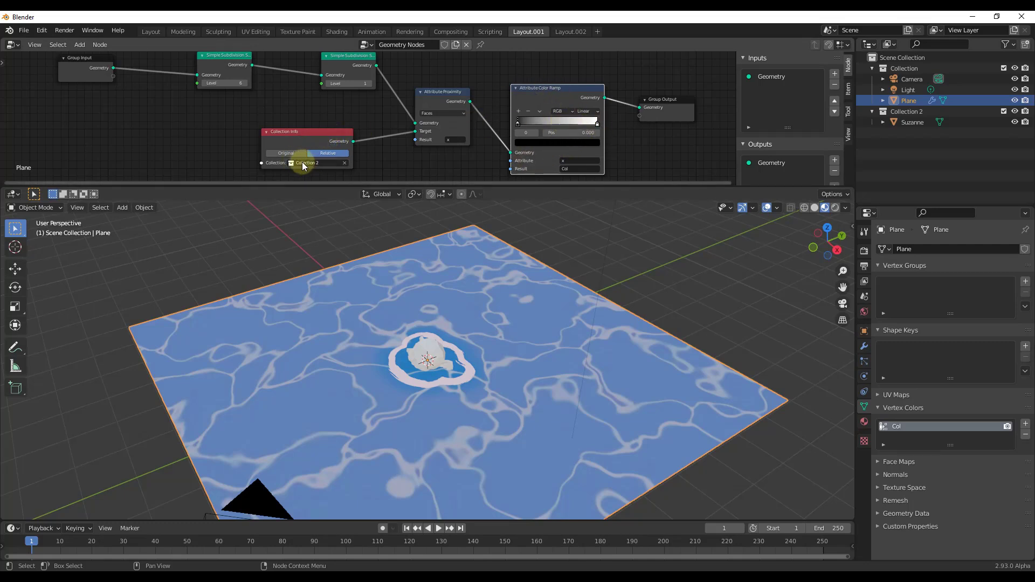
Step: Reverse the Attribute Color Ramp to run from white to black and set its black stop's position to 0.444
key("g")
left_click(583, 128)
left_click_drag(576, 130, 552, 128)
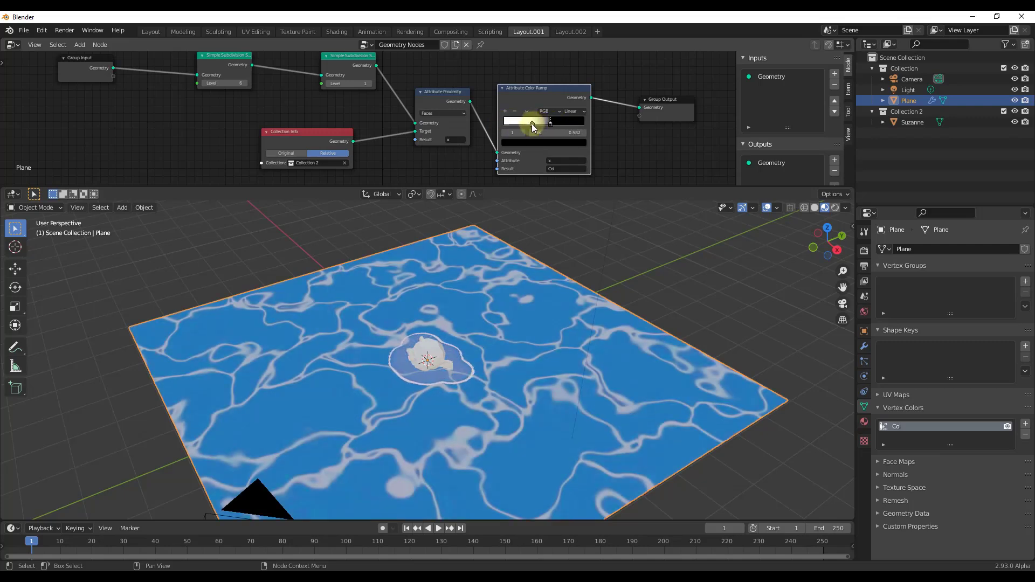
mouse_move(532, 128)
left_mouse_down()
mouse_move(505, 128)
mouse_move(545, 128)
mouse_move(527, 128)
left_mouse_up()
scroll(418, 384, "up", 5)
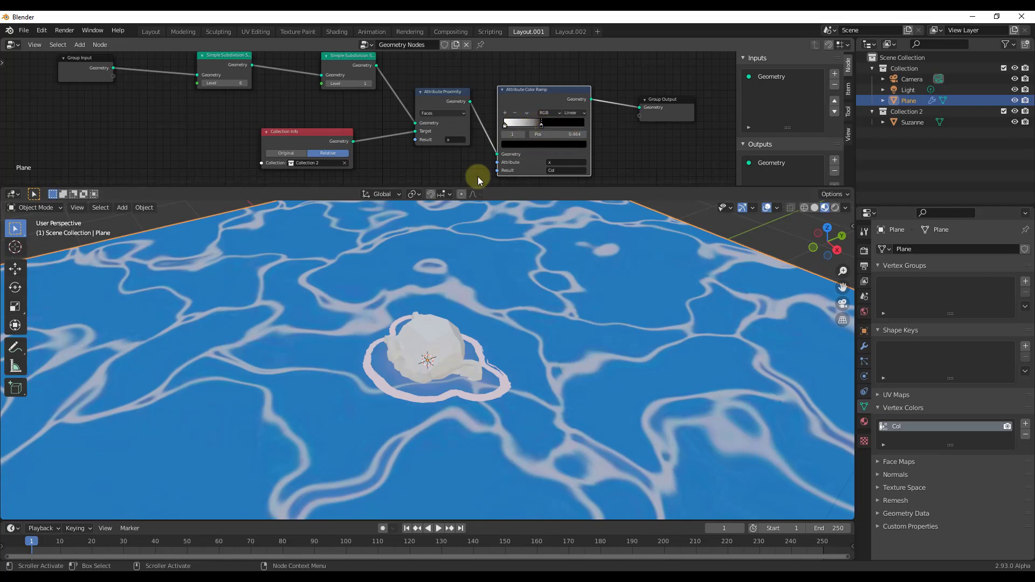
Step: Move the monkey head a short distance across the water plane to test the ripple ring around it
middle_click_drag(462, 381, 477, 381)
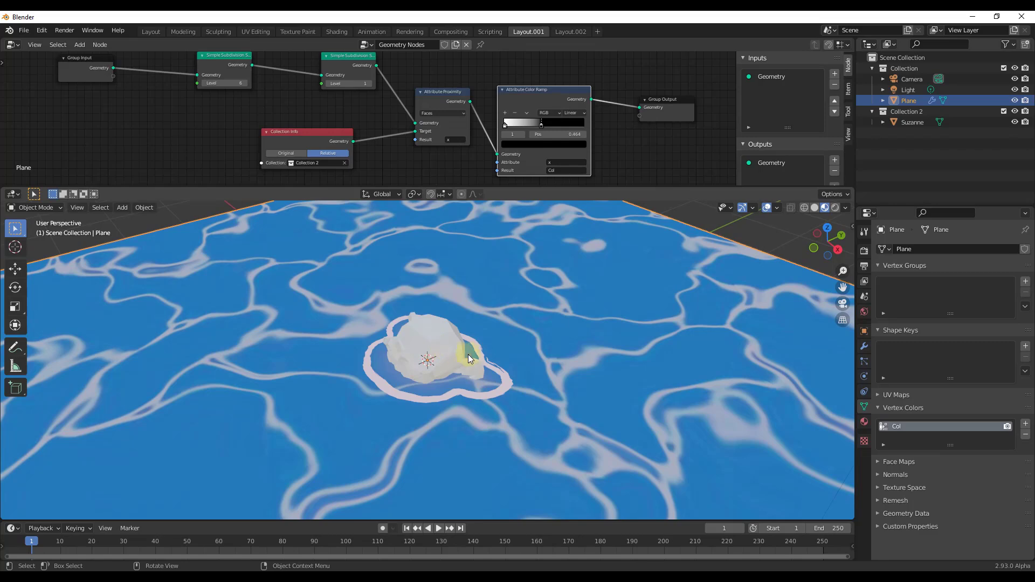
middle_click_drag(481, 374, 467, 322)
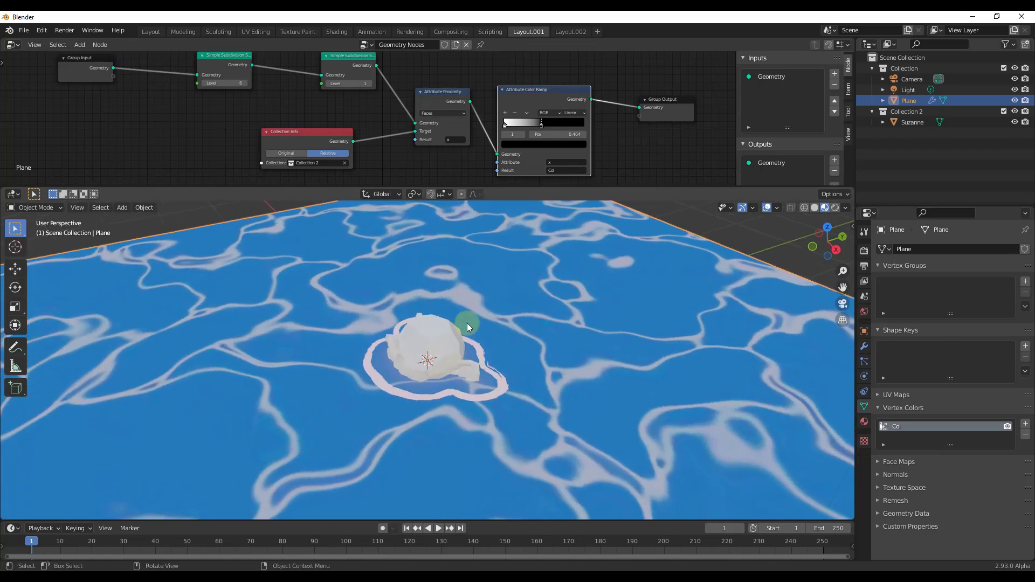
left_click(430, 348)
key("g")
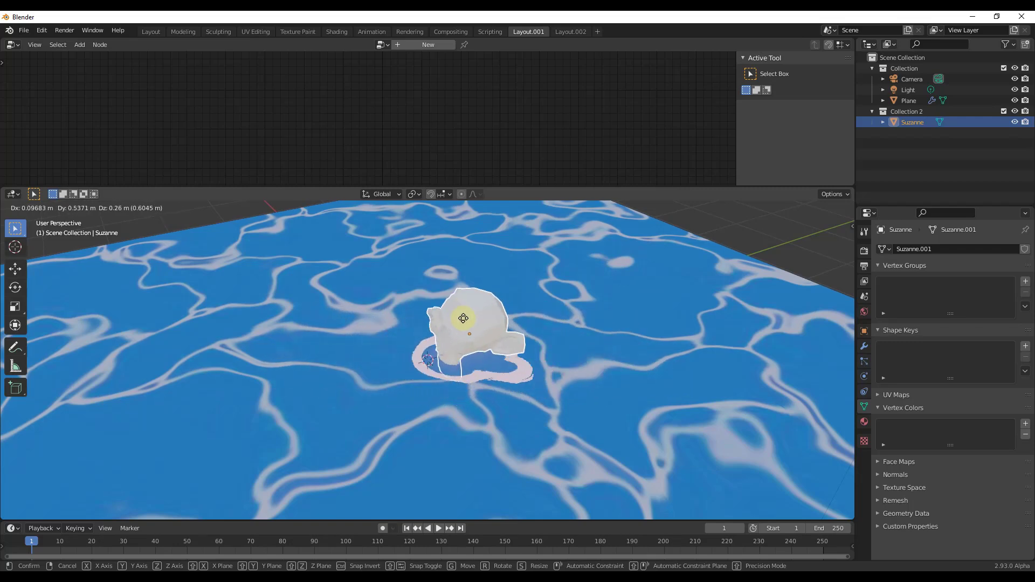
left_click(485, 354)
scroll(574, 329, "down", 5)
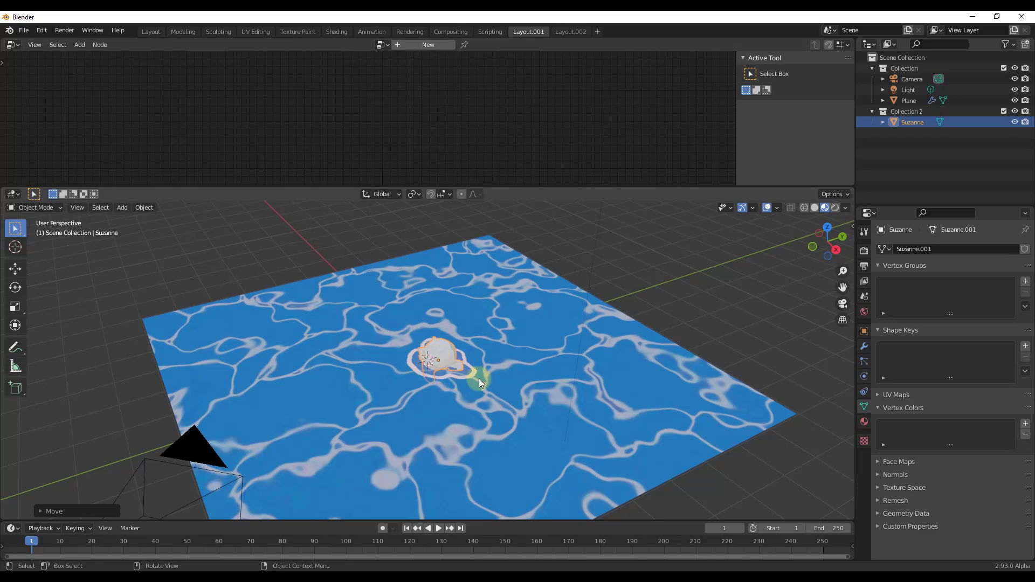
mouse_move(475, 379)
middle_mouse_down()
mouse_move(510, 372)
mouse_move(484, 365)
mouse_move(467, 382)
middle_mouse_up()
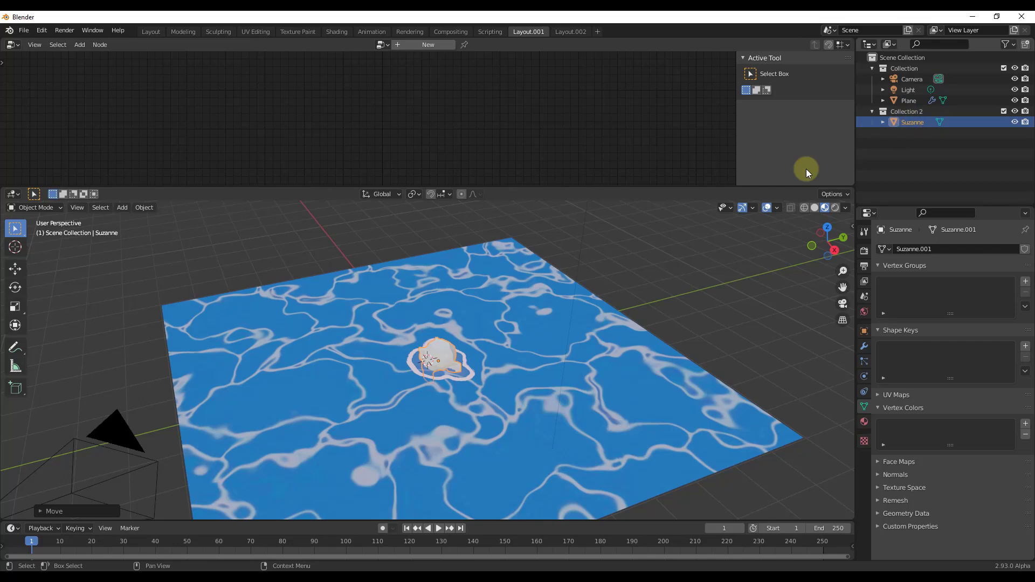
Step: Add a cube beside the monkey on the water plane and scale it down to about the monkey's size
key("shift+a")
mouse_move(515, 345)
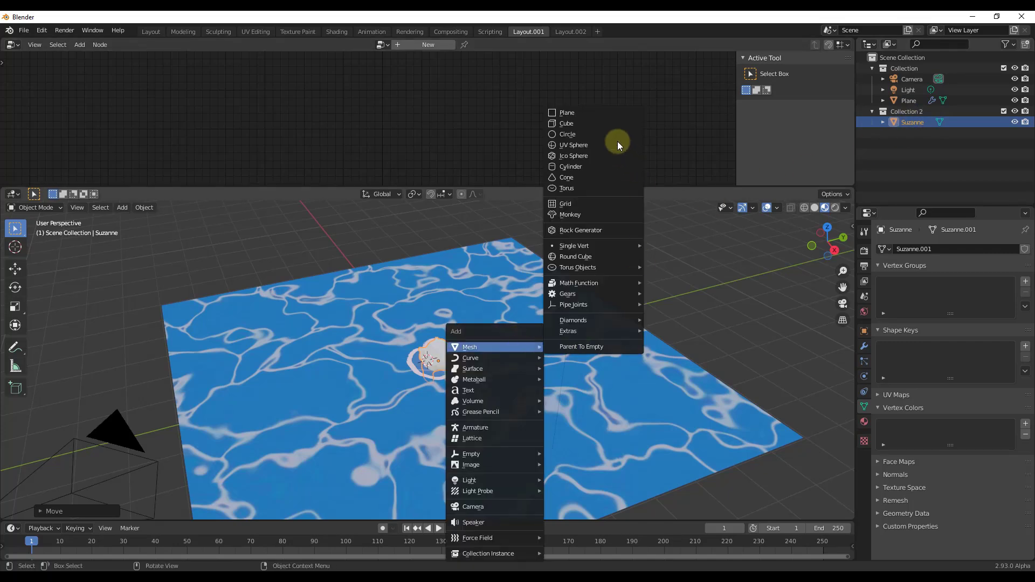
left_click(591, 124)
key("g")
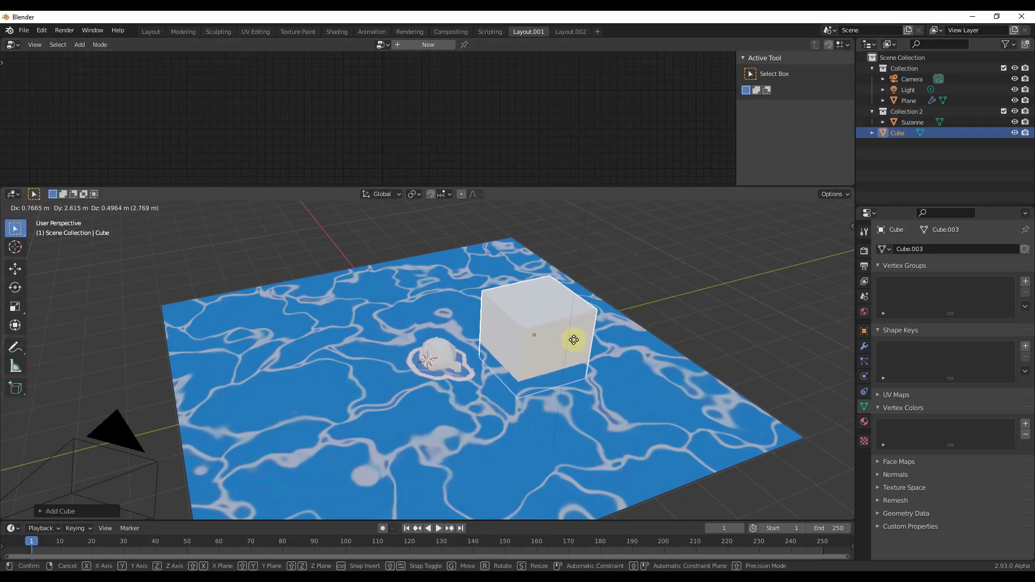
left_click(591, 354)
key("s")
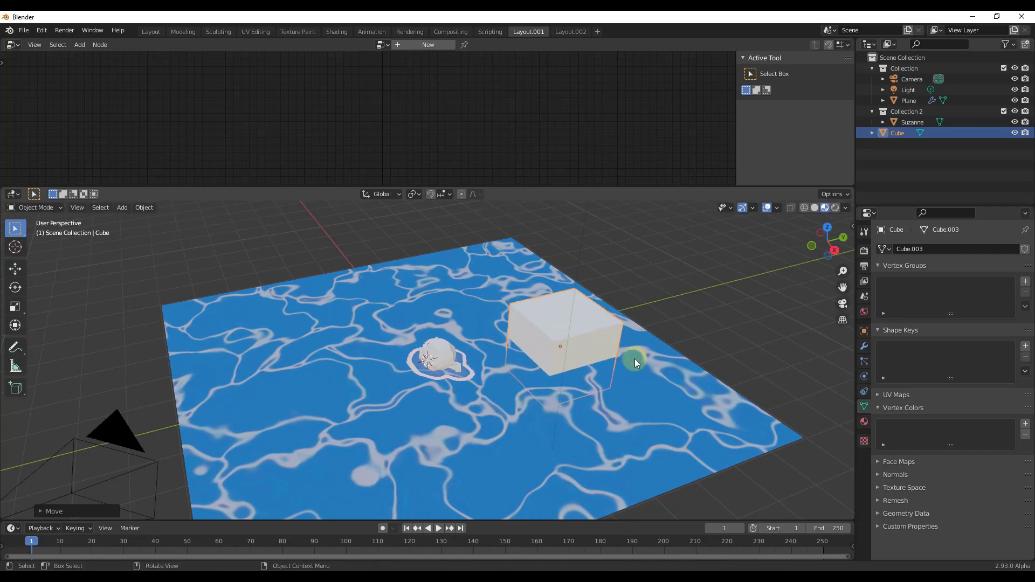
left_click(530, 324)
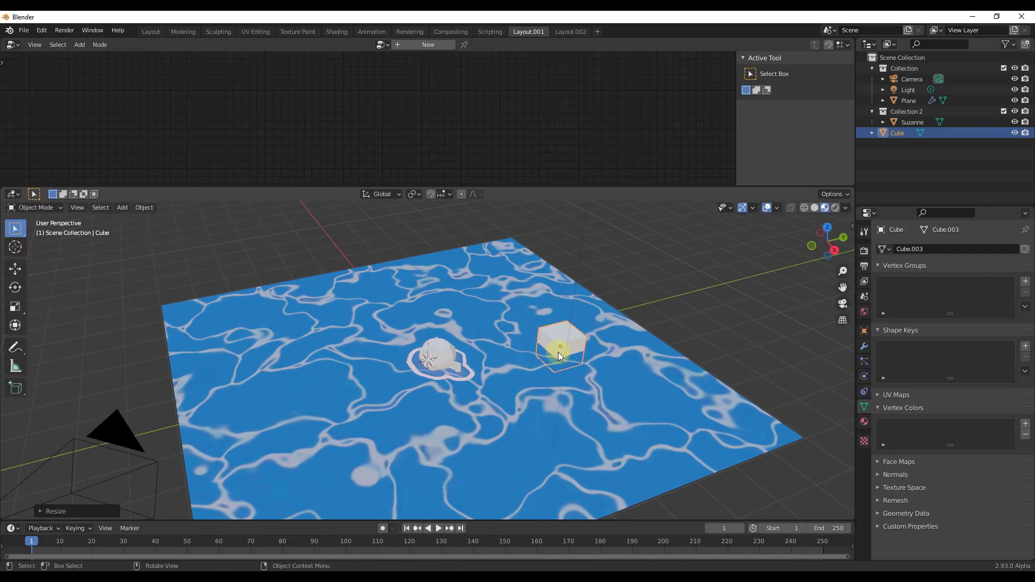
Step: Move the cube into Collection 2 and shift it slightly toward the monkey while the animation plays
left_click_drag(900, 133, 908, 111)
left_click(909, 101)
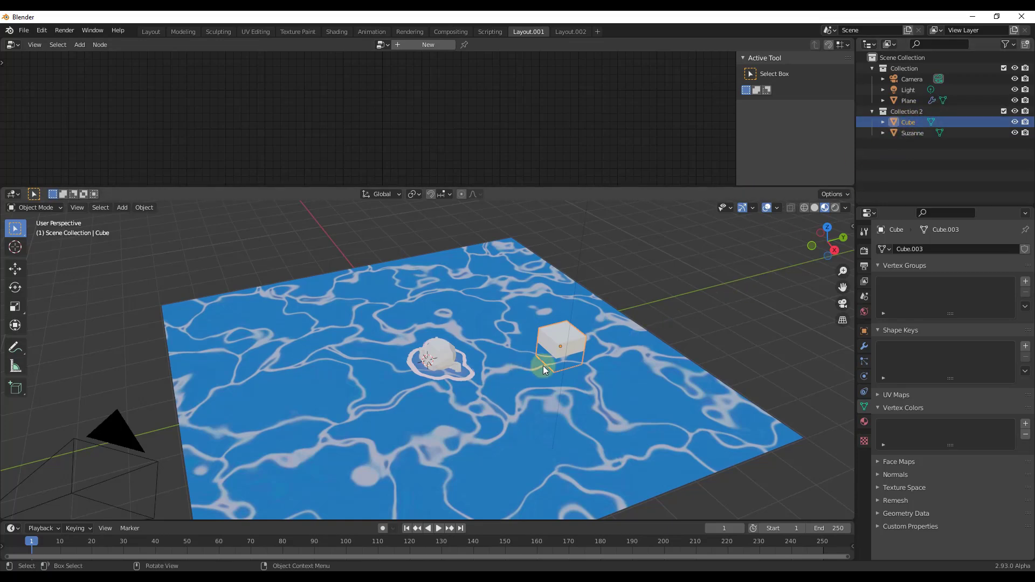
left_click_drag(565, 349, 570, 350)
key("space")
left_click(570, 339)
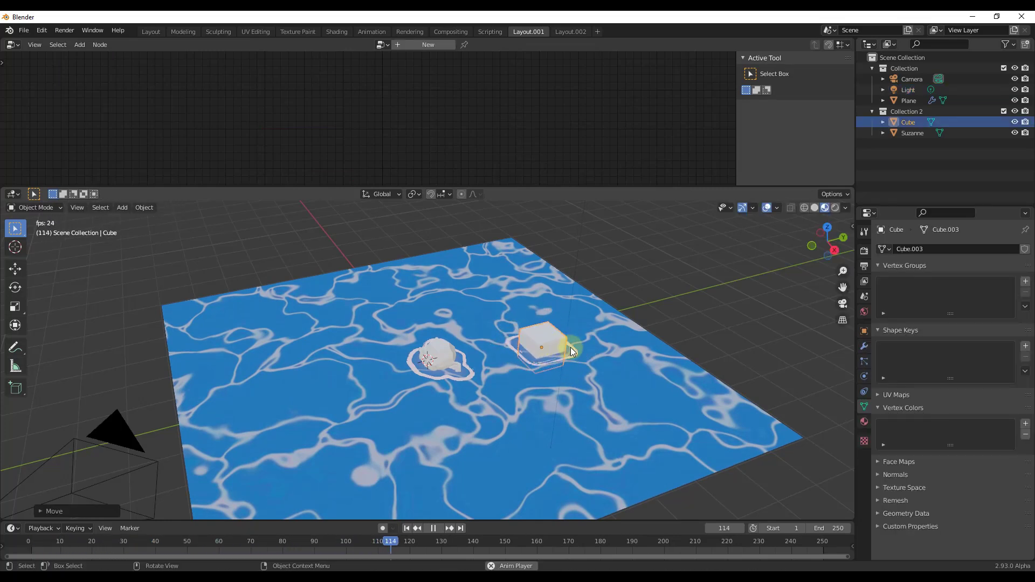
key("space")
scroll(581, 400, "down", 2)
scroll(539, 399, "up", 2)
mouse_move(514, 398)
middle_mouse_down()
mouse_move(531, 395)
mouse_move(521, 383)
middle_mouse_up()
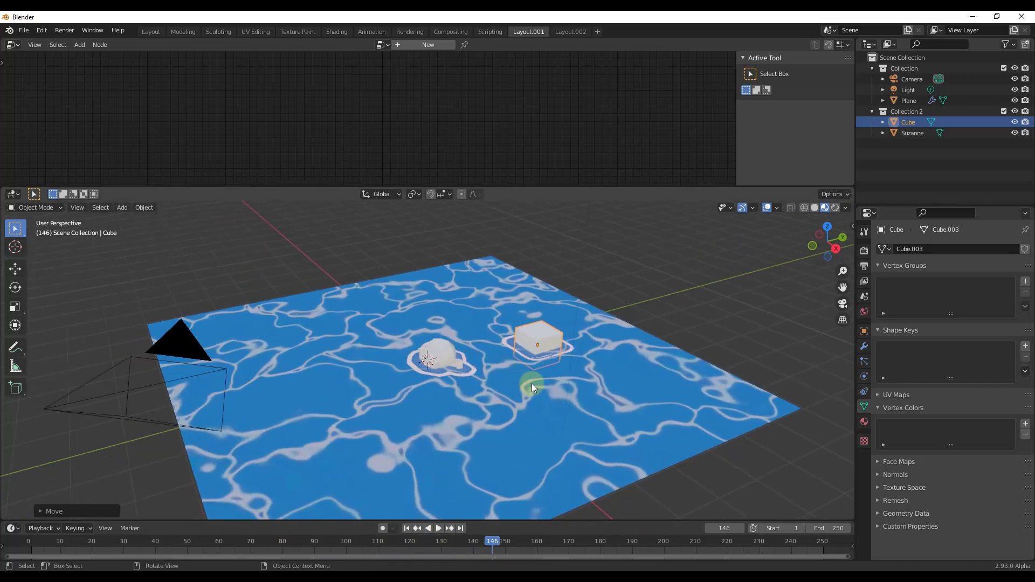
Step: Return to the Shading workspace, enlarge the 3D viewport and display the water plane's material node tree
left_click(568, 407)
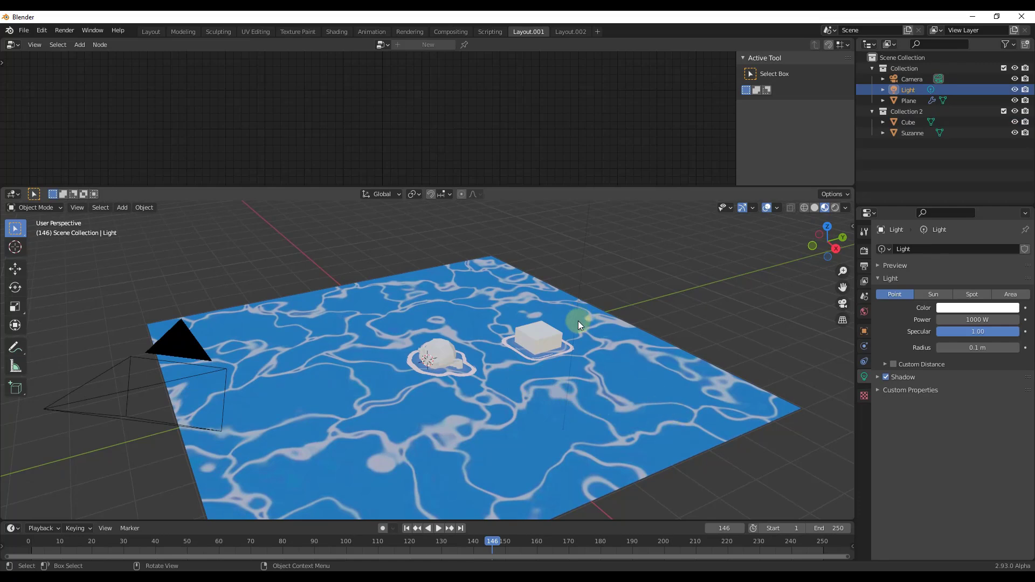
left_click(338, 32)
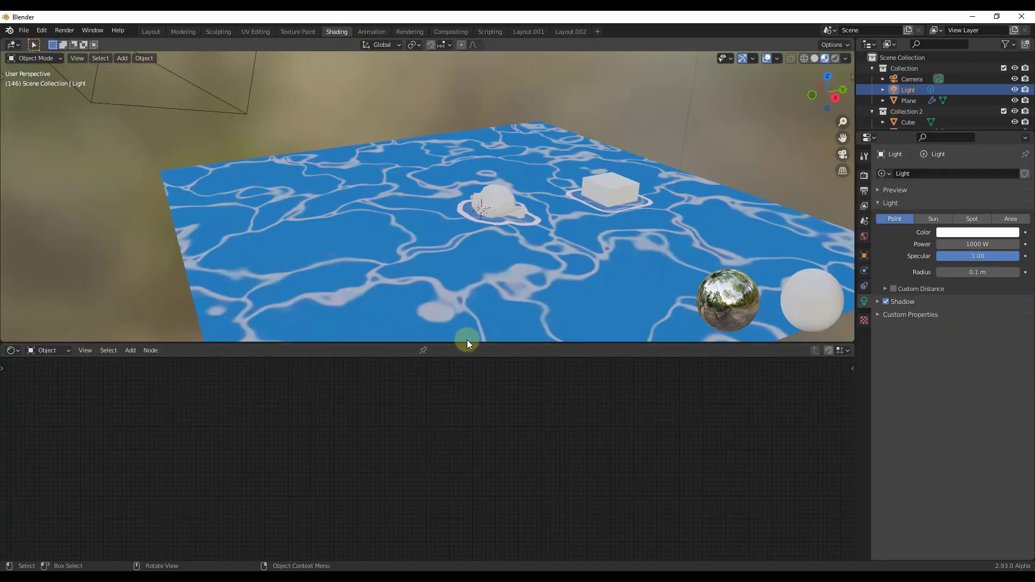
left_click_drag(473, 344, 474, 402)
left_click(464, 292)
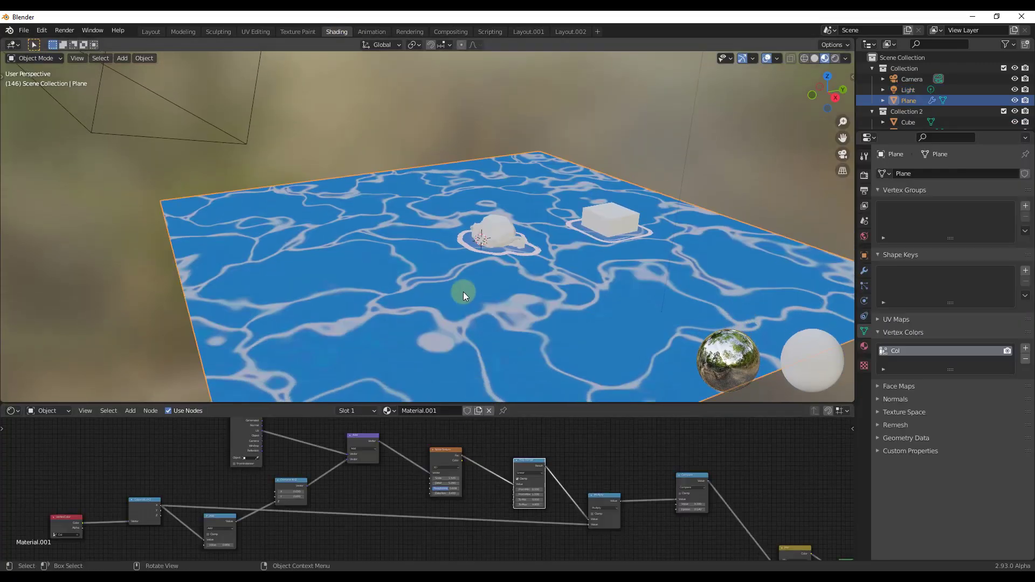
scroll(439, 468, "down", 6)
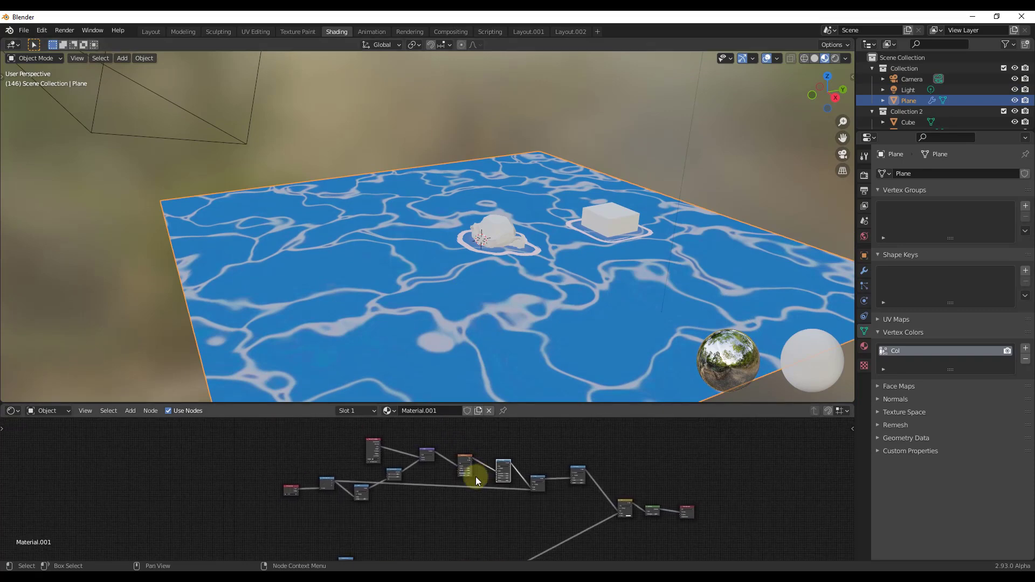
Step: Adjust the output range values of the ring branch's Map Range node to make the ripple rings thinner
scroll(370, 474, "up", 1)
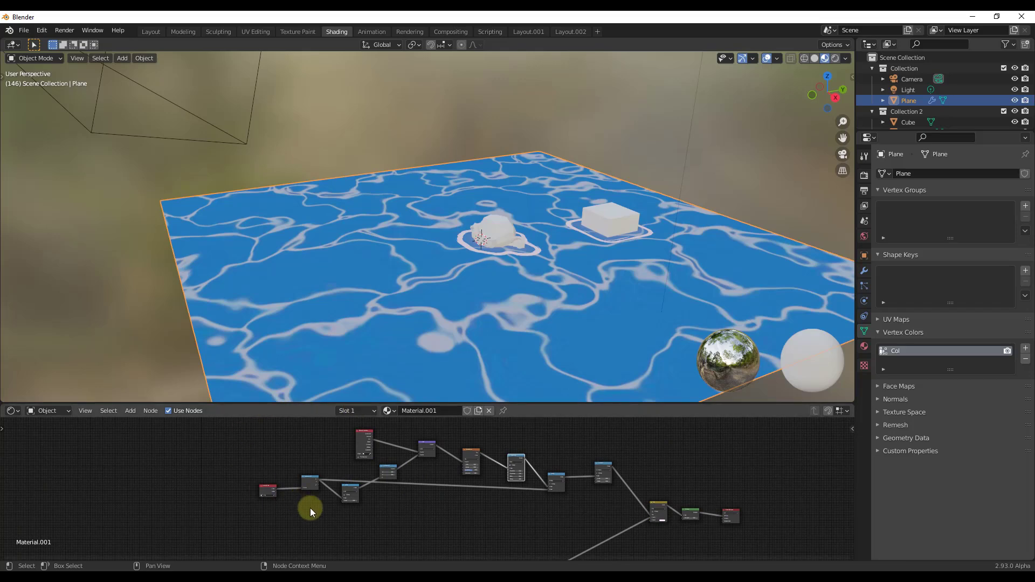
scroll(282, 480, "up", 2)
middle_click_drag(291, 482, 321, 480, "ctrl")
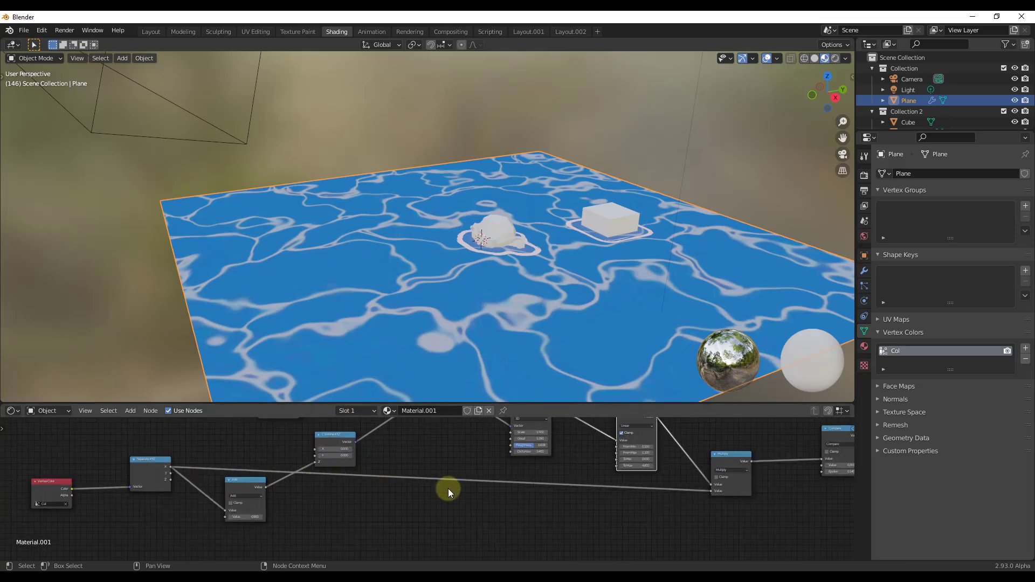
middle_click_drag(609, 455, 584, 479)
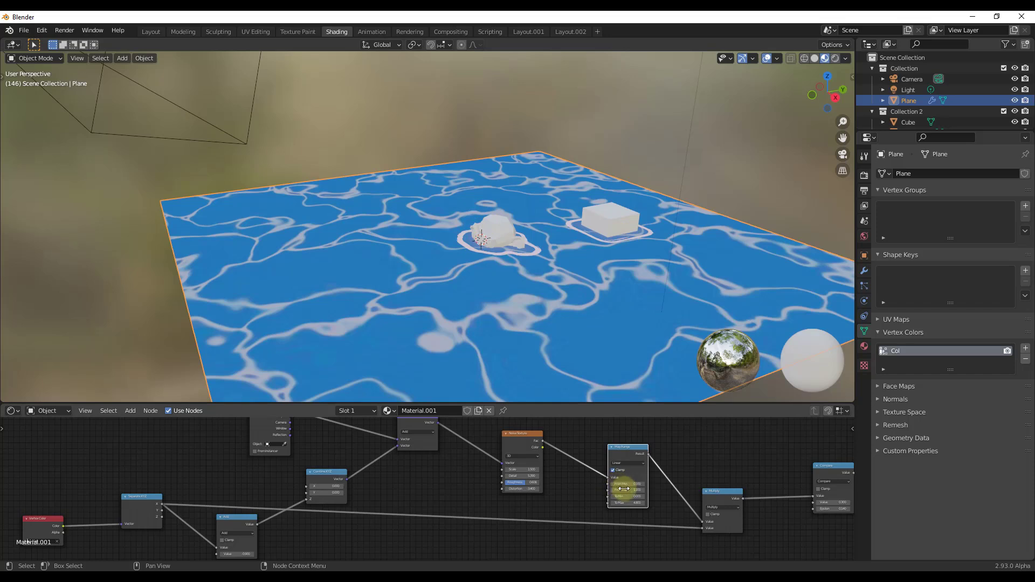
left_click_drag(628, 490, 618, 507)
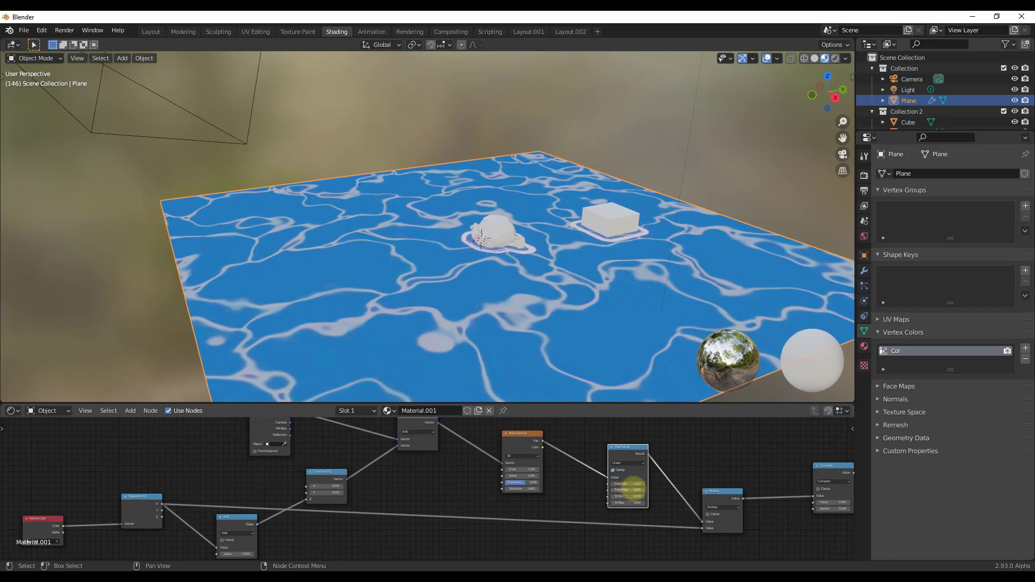
Step: Set the X value of the Add node feeding the lower Noise Texture to 0
middle_click_drag(308, 492, 398, 480)
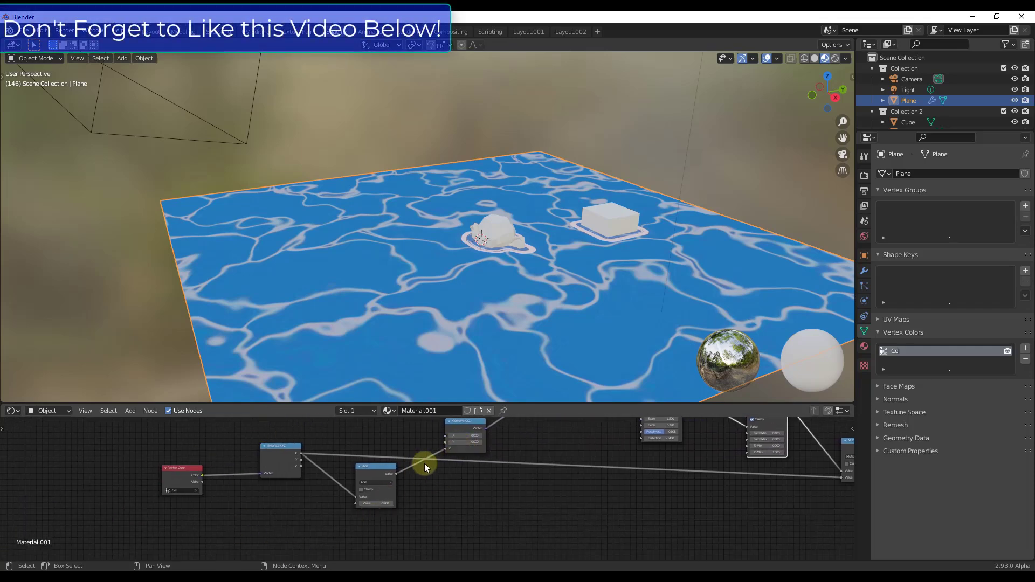
scroll(402, 483, "down", 7)
middle_click_drag(468, 517, 460, 465)
middle_click_drag(308, 494, 460, 459)
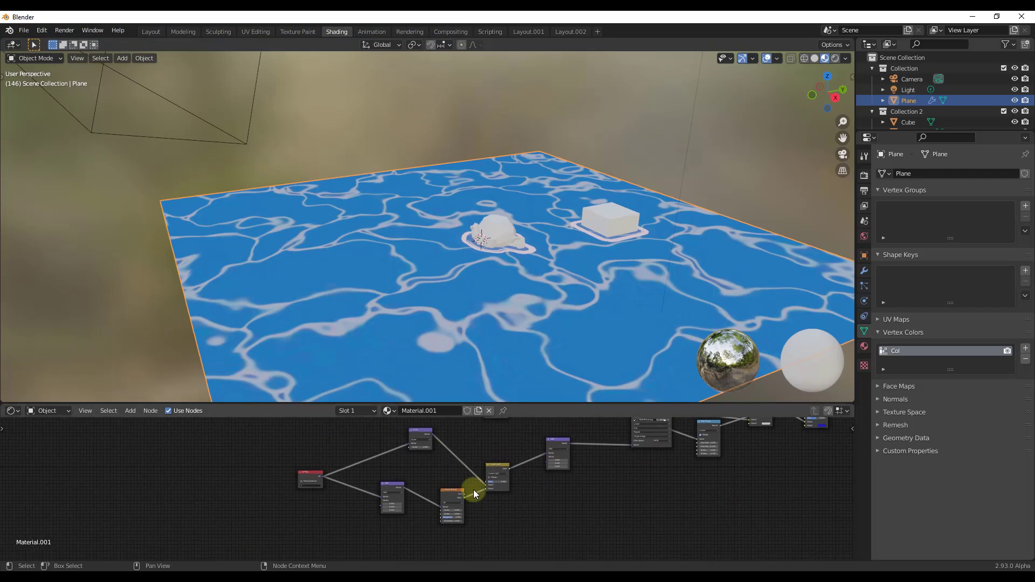
scroll(392, 526, "up", 2)
left_click_drag(373, 522, 364, 526)
type("0")
key("Return")
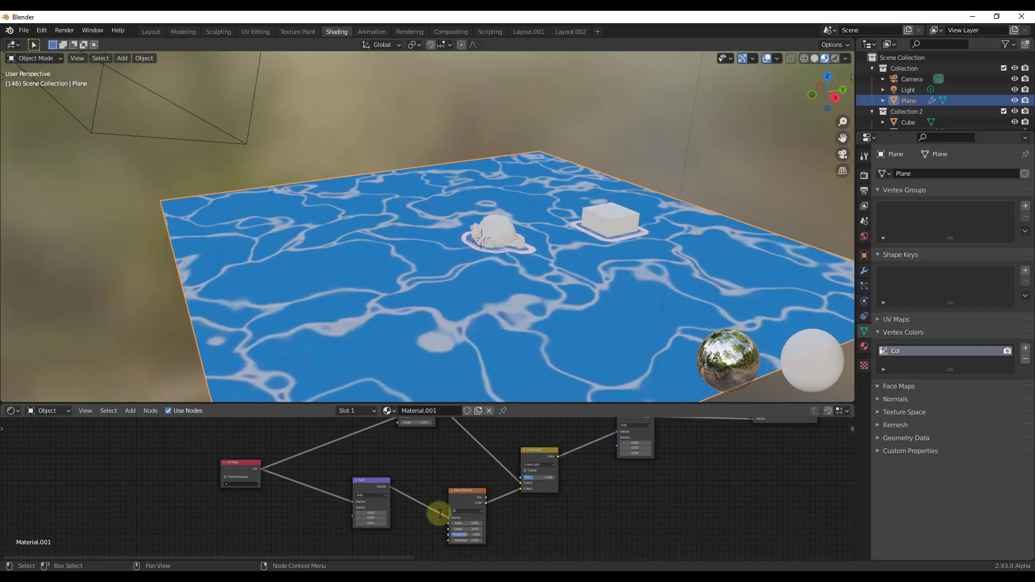
Step: Test shifting the water pattern by stepping the X value of the Add node before the Noise Texture, and reset it to 0
scroll(377, 529, "up", 3)
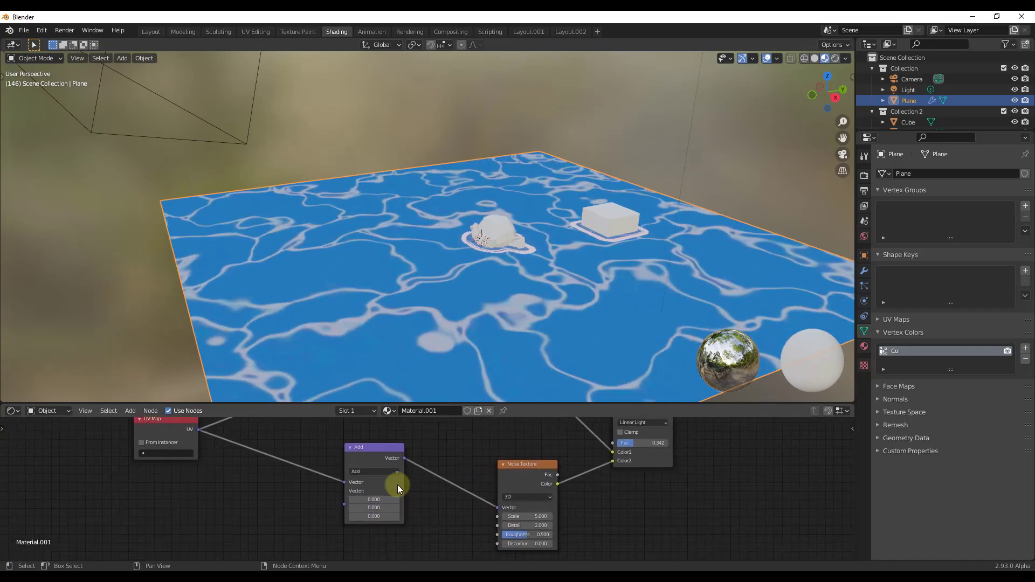
left_click(396, 502)
left_click(396, 502)
left_click(396, 501)
left_click(396, 501)
left_click(396, 502)
left_click(396, 501)
left_click(397, 502)
left_click(396, 502)
left_click(397, 501)
left_click(397, 500)
mouse_move(391, 500)
left_mouse_down()
mouse_move(372, 500)
mouse_move(386, 501)
left_mouse_up()
left_click(388, 500)
key("Return")
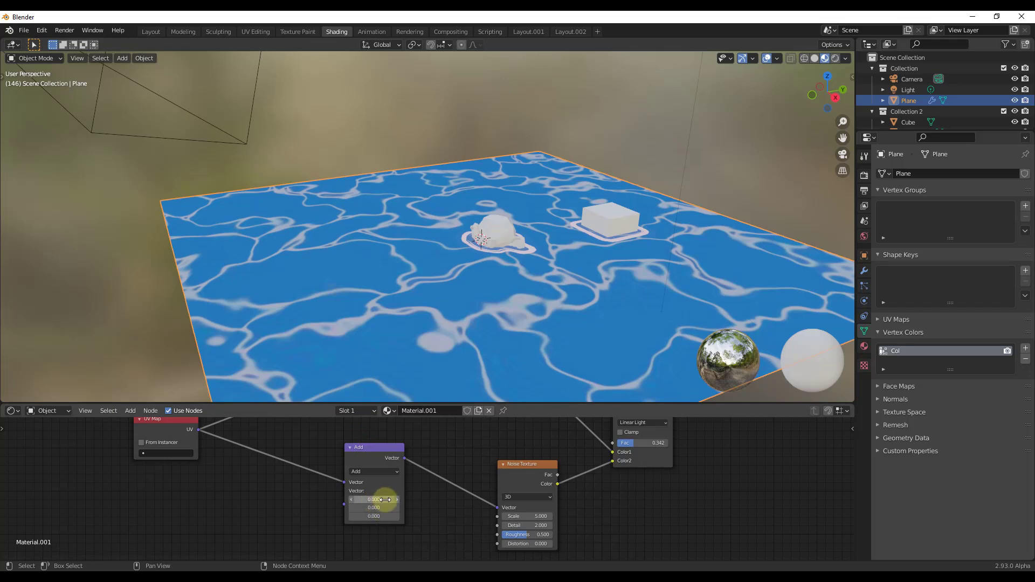
Step: Split a strip off the bottom of the node editor and turn it into a Timeline
scroll(461, 289, "down", 3)
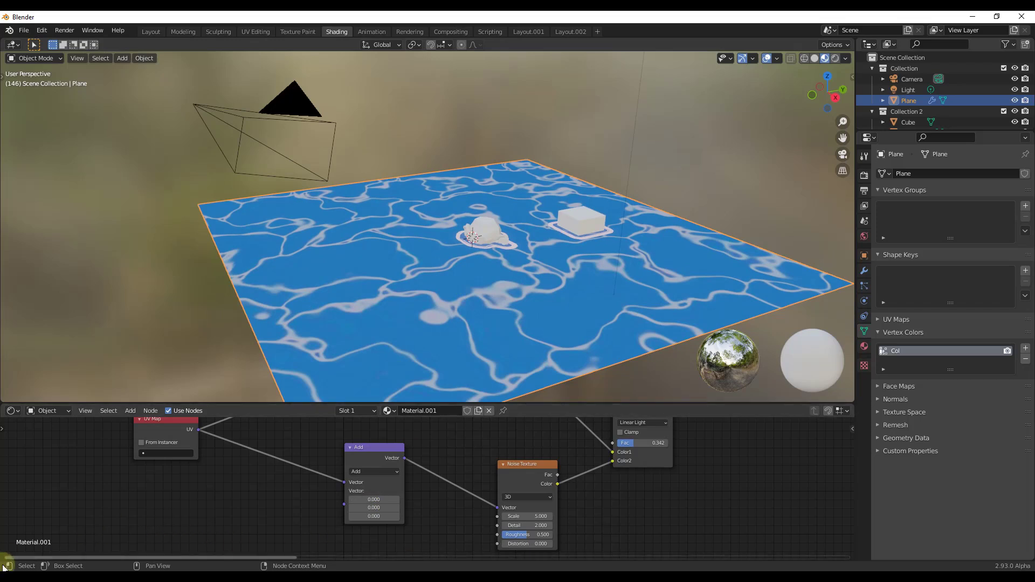
left_click_drag(4, 559, 13, 509)
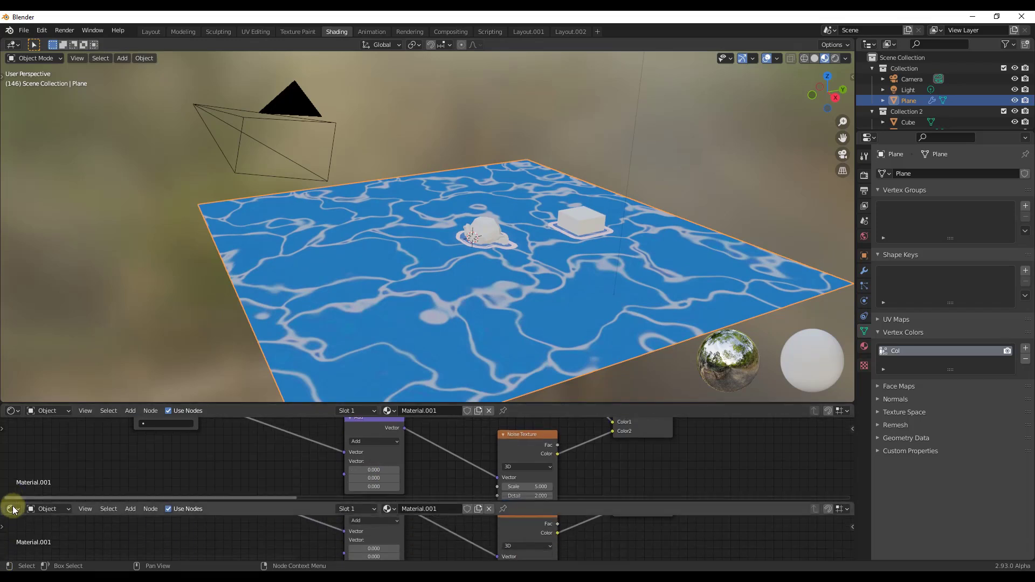
left_click(12, 509)
left_click(137, 414)
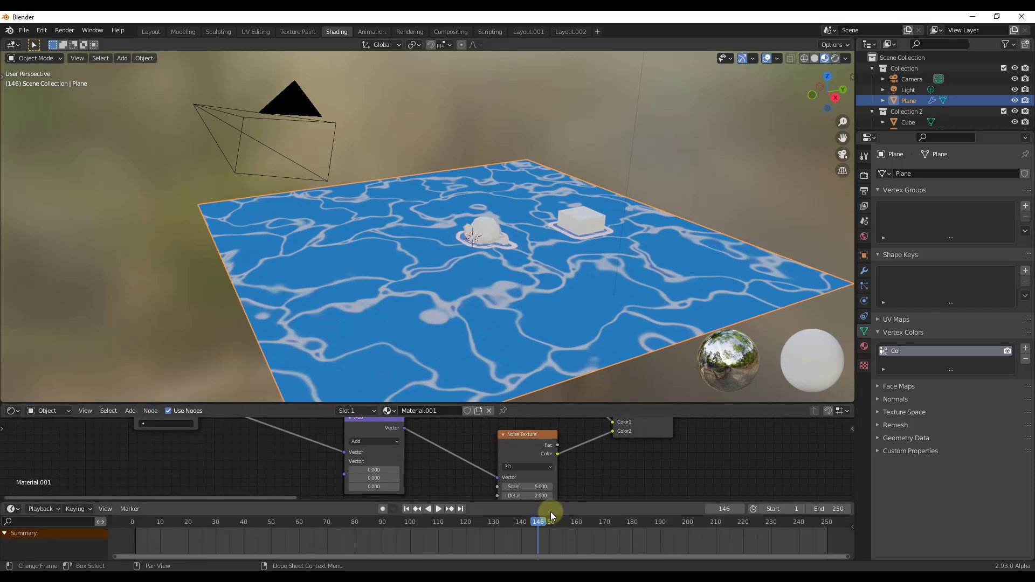
Step: Keyframe the vector values of the Add node before the Noise Texture at 0 on frame 0
left_click_drag(140, 536, 135, 529)
key("space")
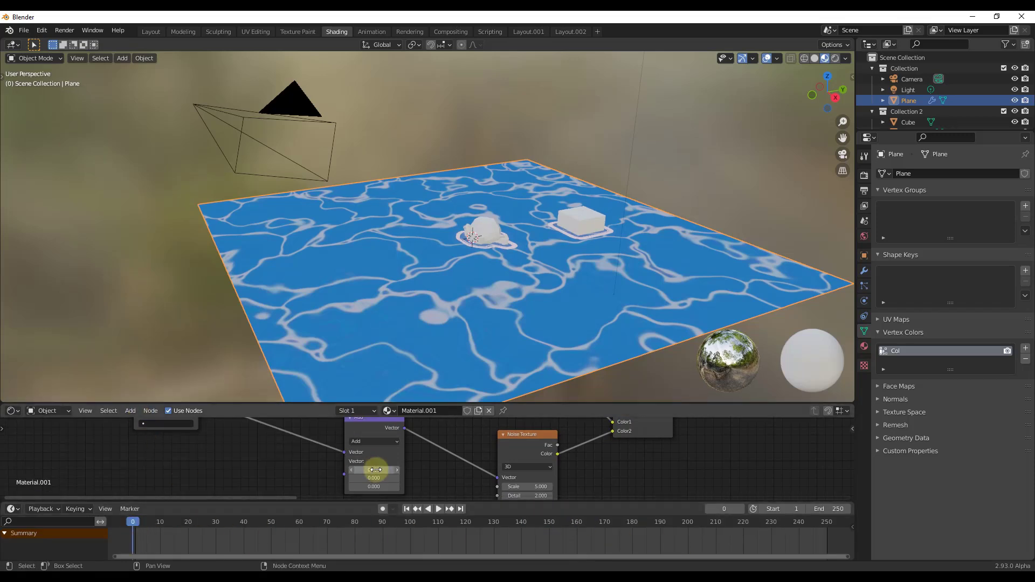
right_click(366, 470)
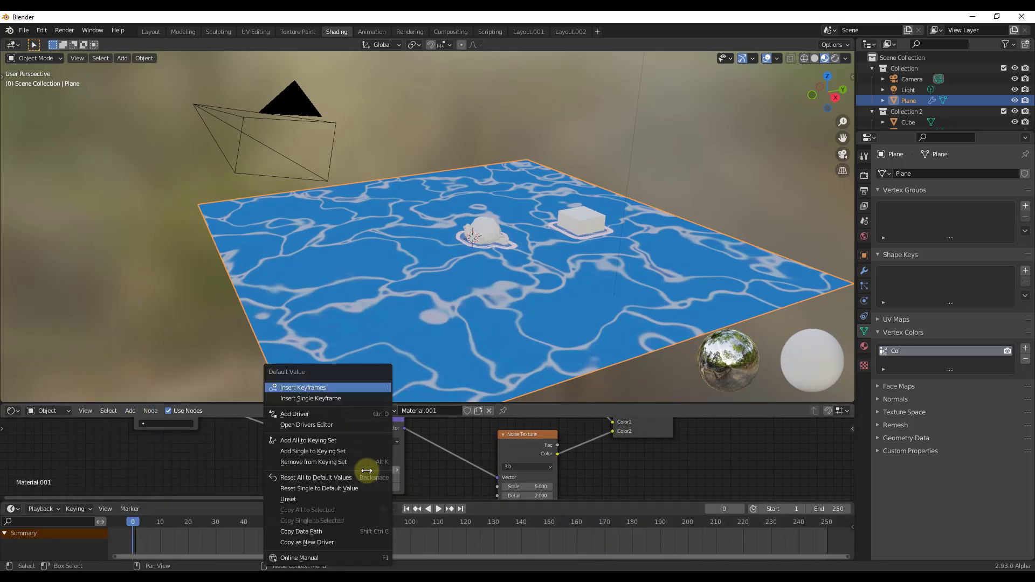
left_click(324, 386)
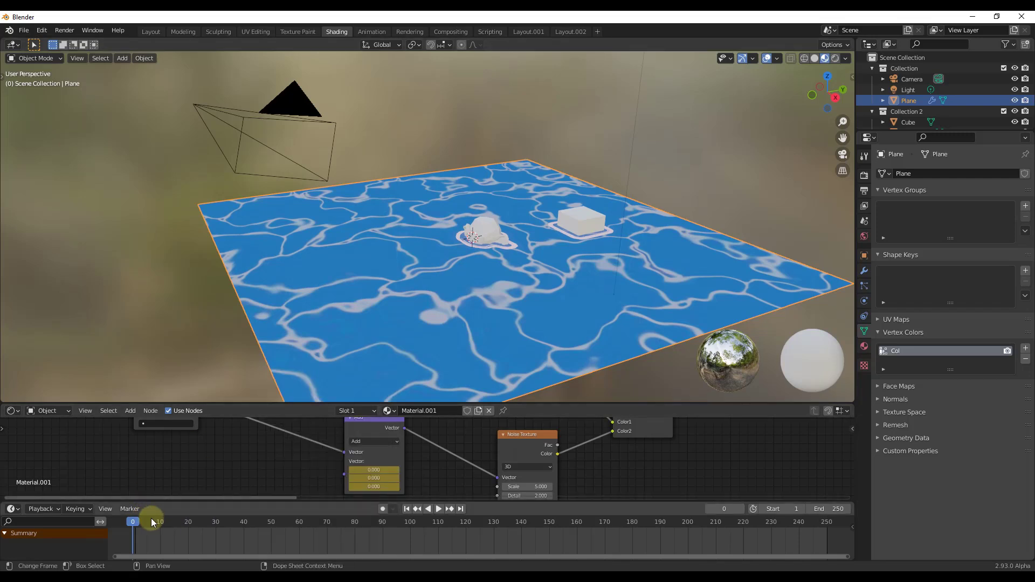
Step: Go to frame 250, increase the X value of the Add node before the Noise Texture and keyframe it
key("space")
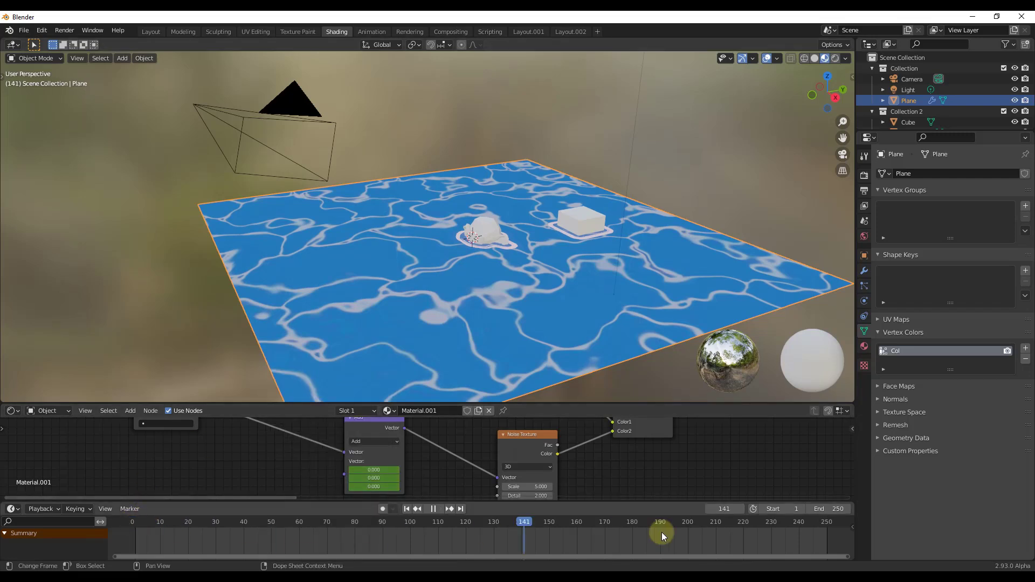
left_click_drag(832, 535, 827, 535)
key("space")
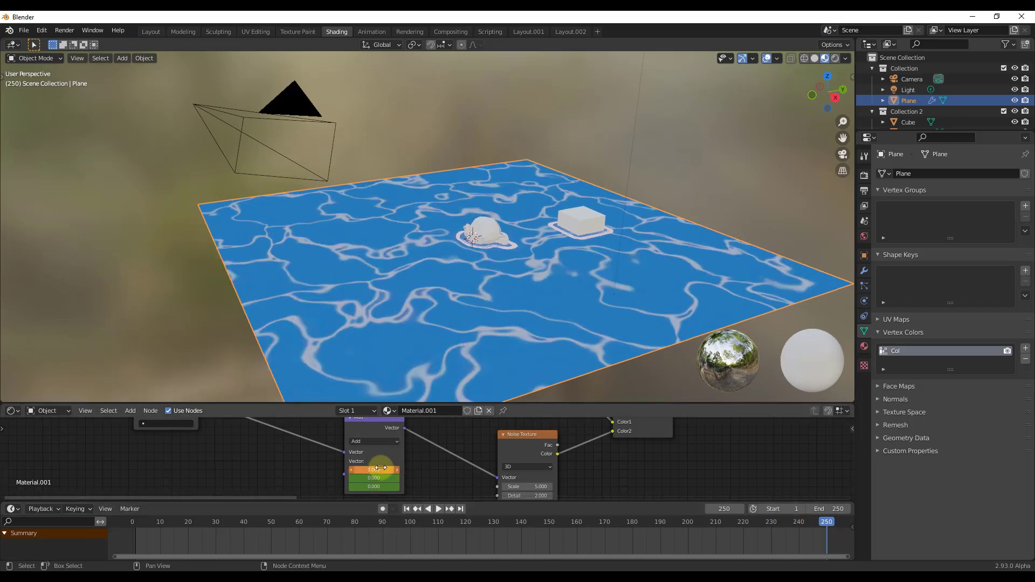
right_click(381, 468)
left_click(323, 391)
Step: Play the animation from frame 0 to preview the moving water pattern, and stop it
key("space")
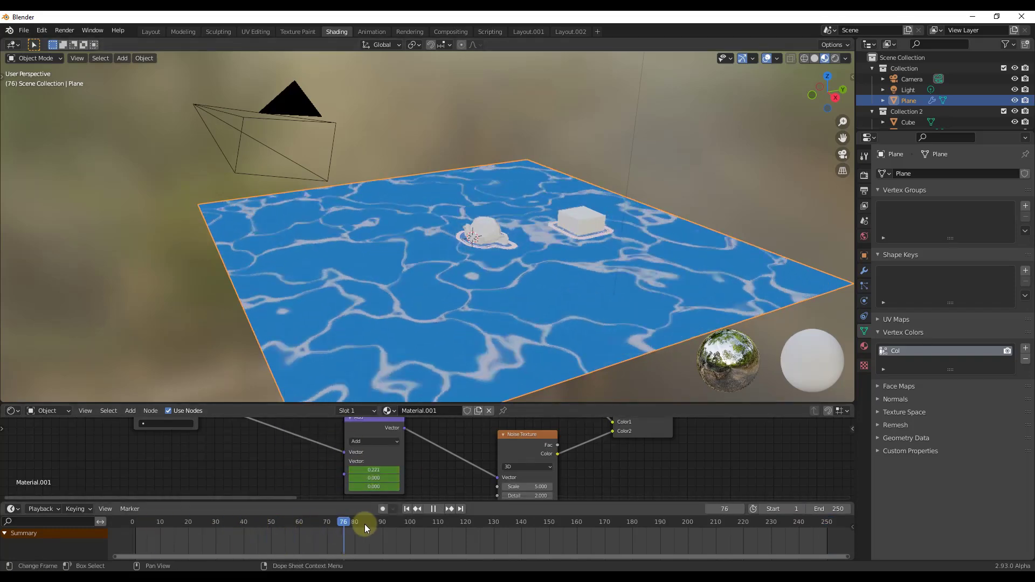
left_click(135, 522)
key("space")
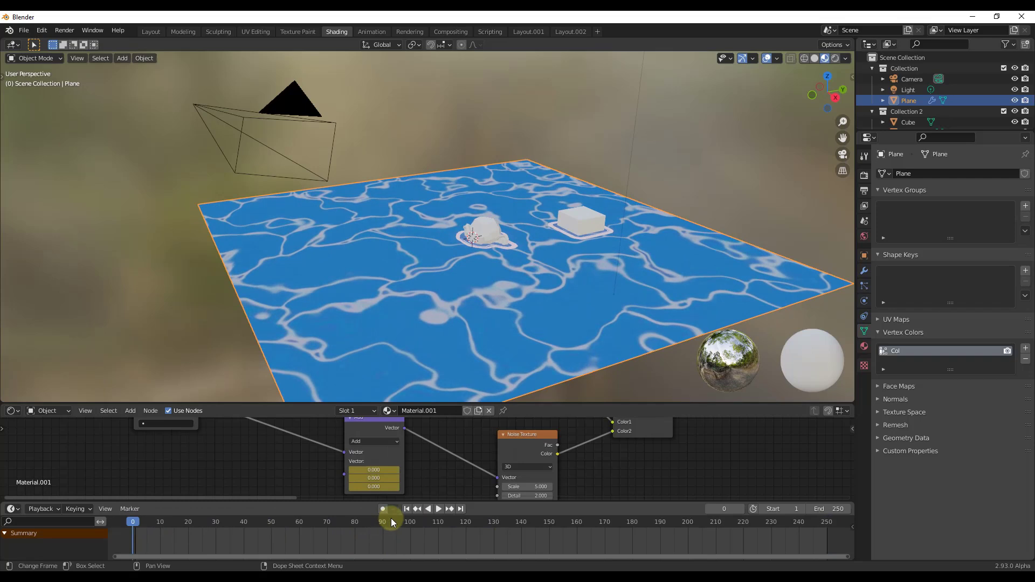
left_click(440, 510)
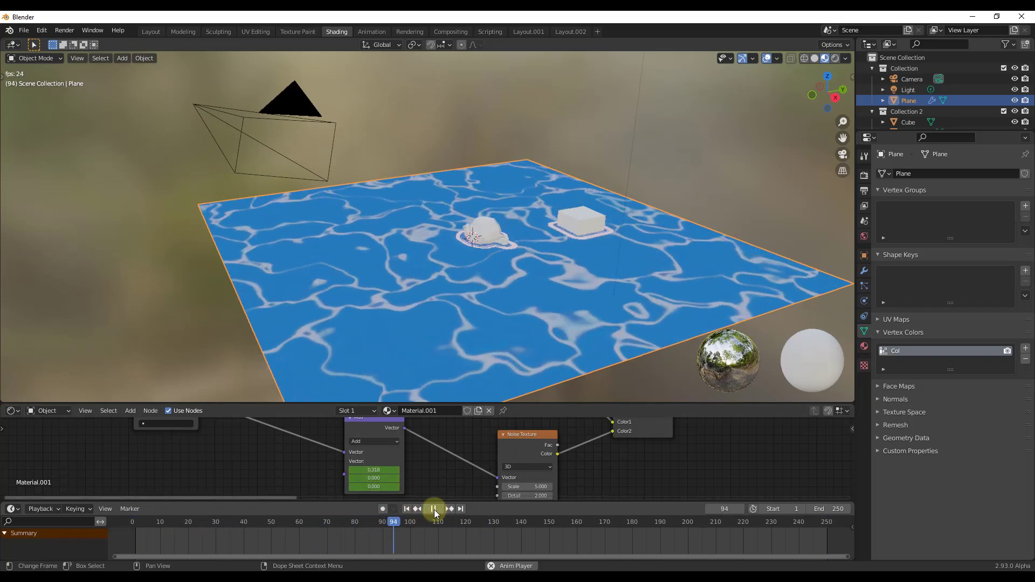
left_click(435, 510)
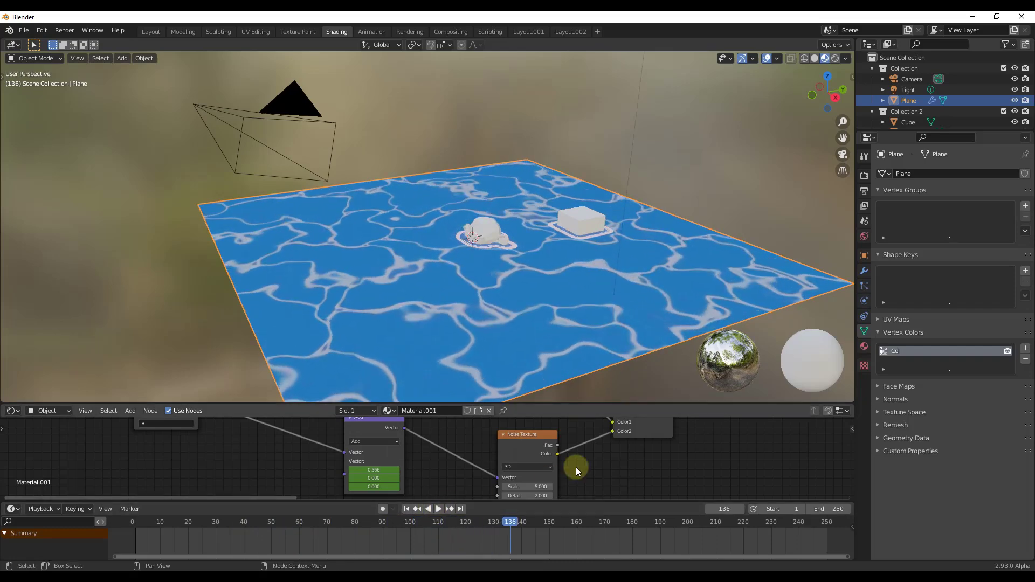
Step: Test nudging the X value of the Add node before the Image Texture up and back down to 0
scroll(618, 455, "up", 2)
middle_click_drag(618, 455, 438, 432)
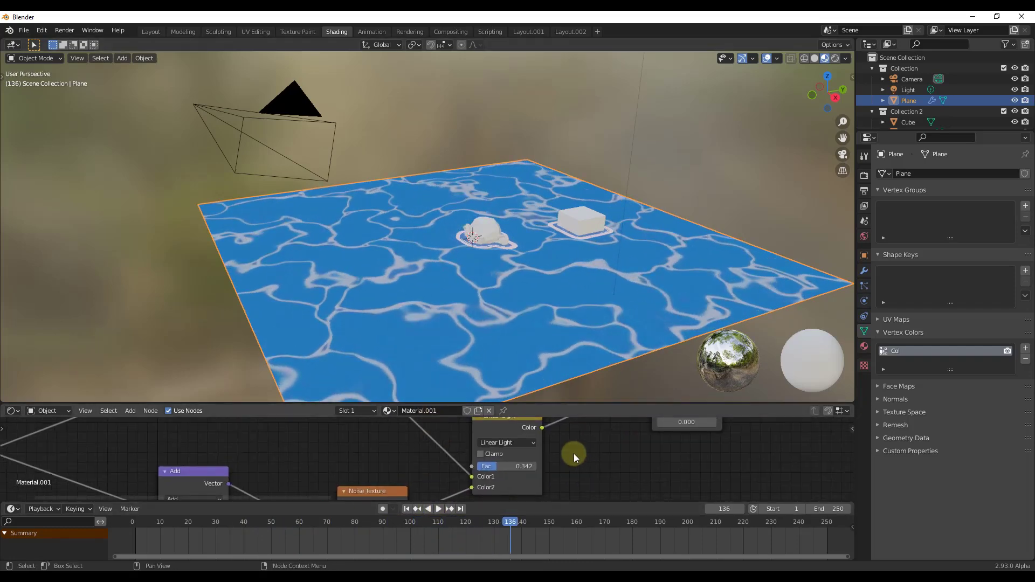
scroll(574, 454, "down", 4)
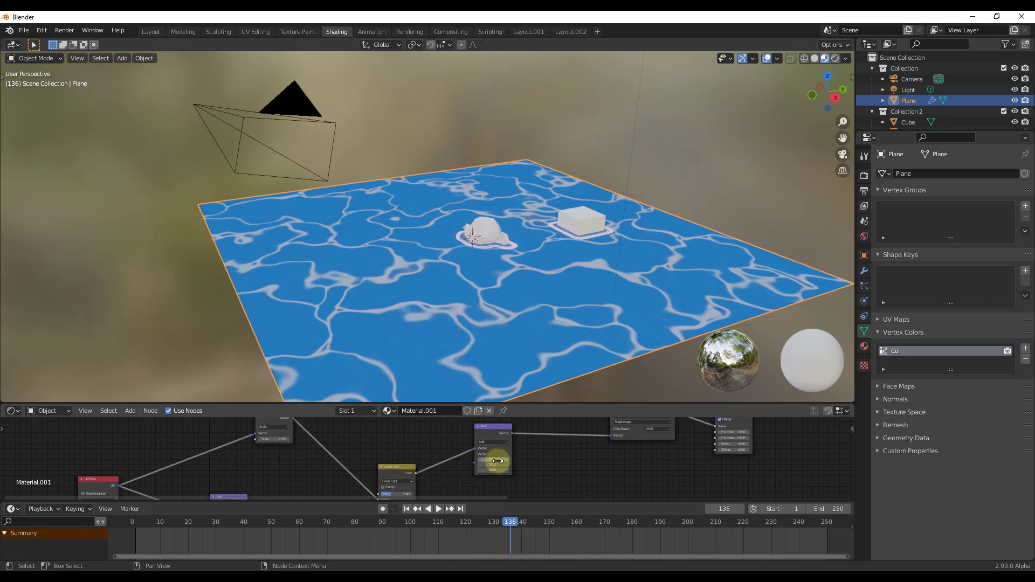
scroll(500, 459, "up", 1)
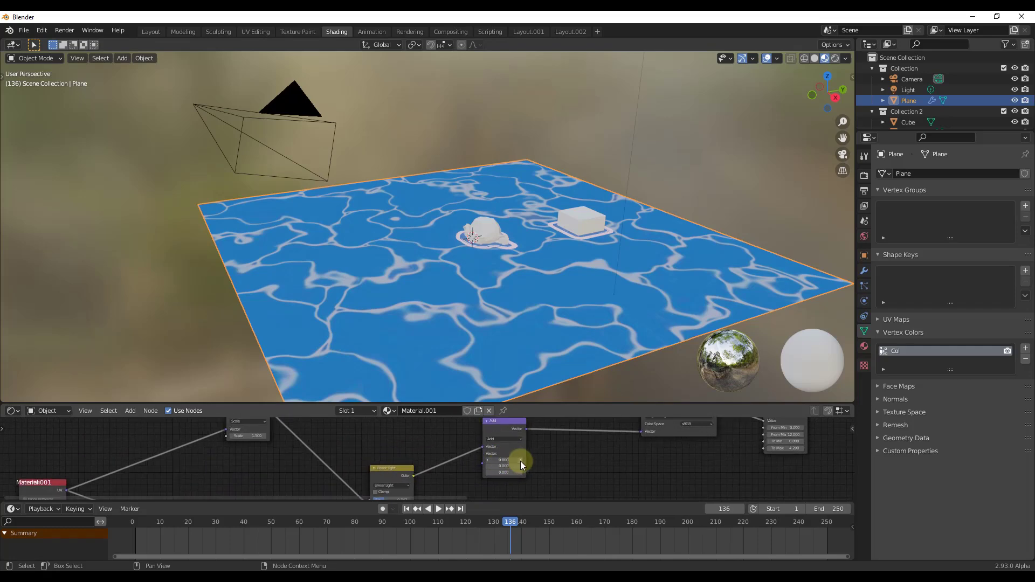
left_click(520, 461)
left_click(520, 461)
left_click(487, 461)
left_click(487, 461)
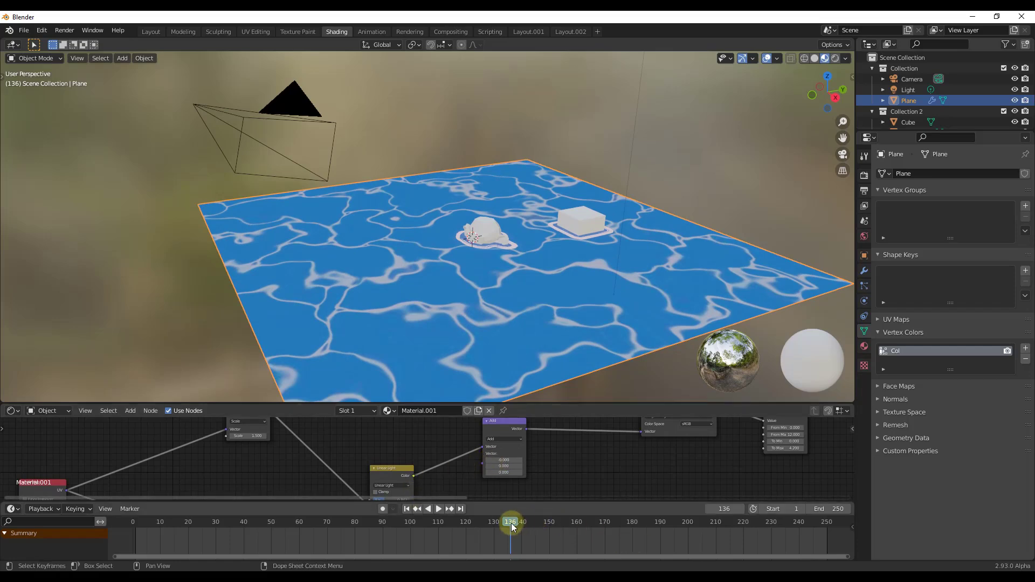
Step: Keyframe the vector values of the Add node before the Image Texture at 0 on frame 0
left_click_drag(512, 527, 123, 534)
left_click(506, 461)
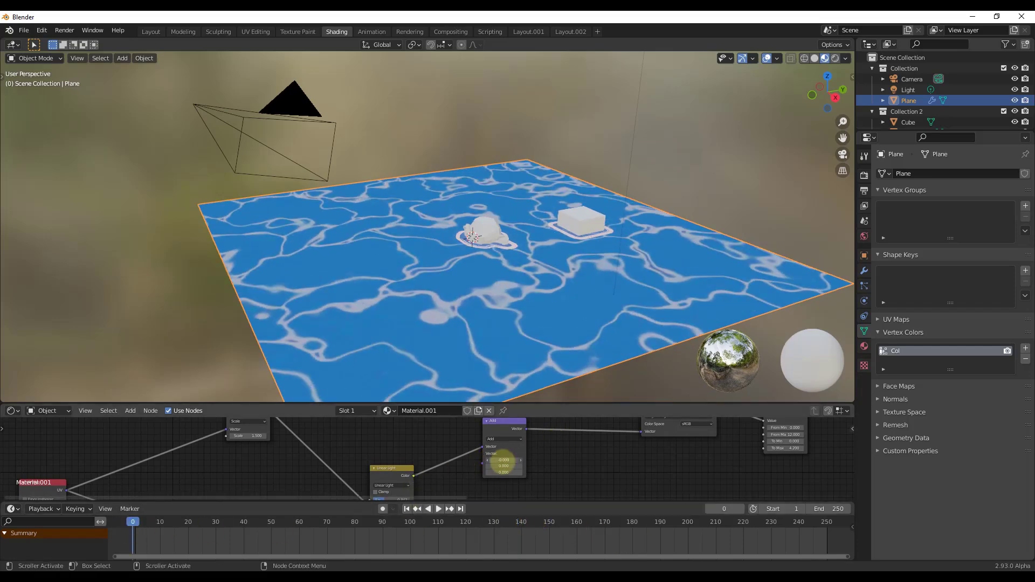
right_click(506, 462)
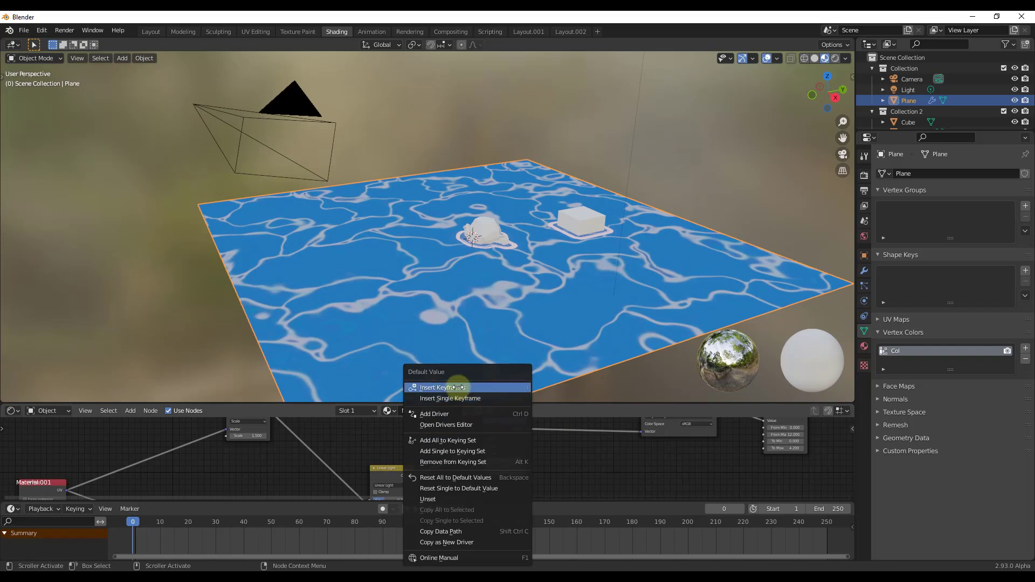
left_click(463, 386)
Step: Go to frame 250, raise the X value of the Add node before the Image Texture and keyframe it
key("space")
left_click_drag(140, 521, 827, 538)
left_click(519, 461)
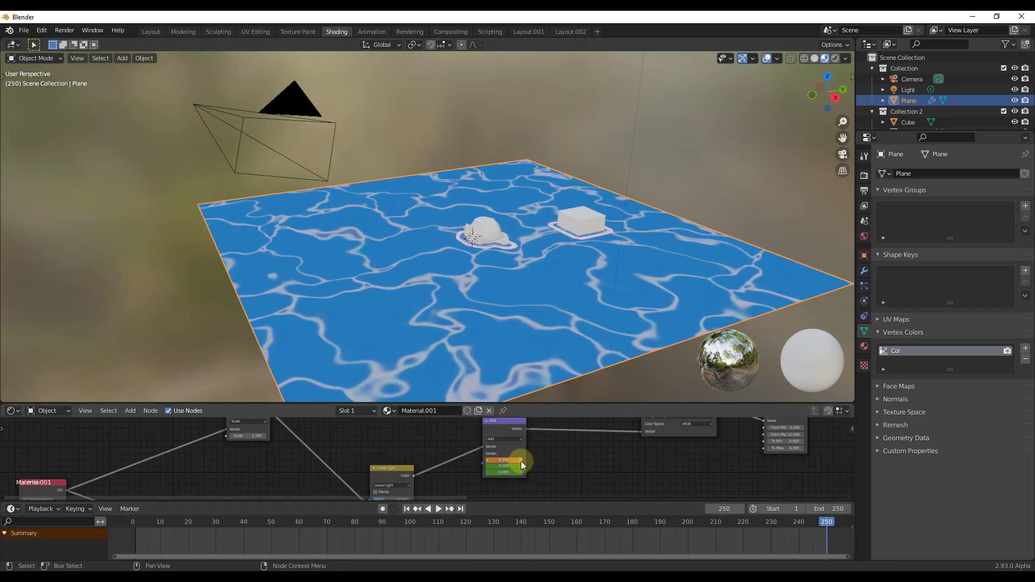
left_click(521, 461)
right_click(501, 459)
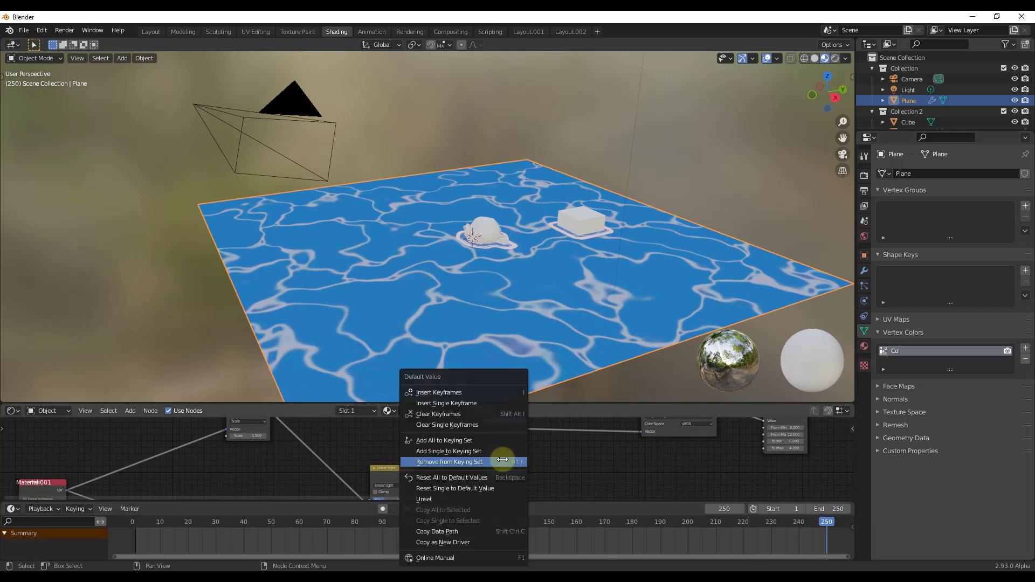
left_click(463, 394)
Step: Play the animation from frame 1 and move the monkey head slightly across the water while it runs
left_click_drag(596, 520, 137, 520)
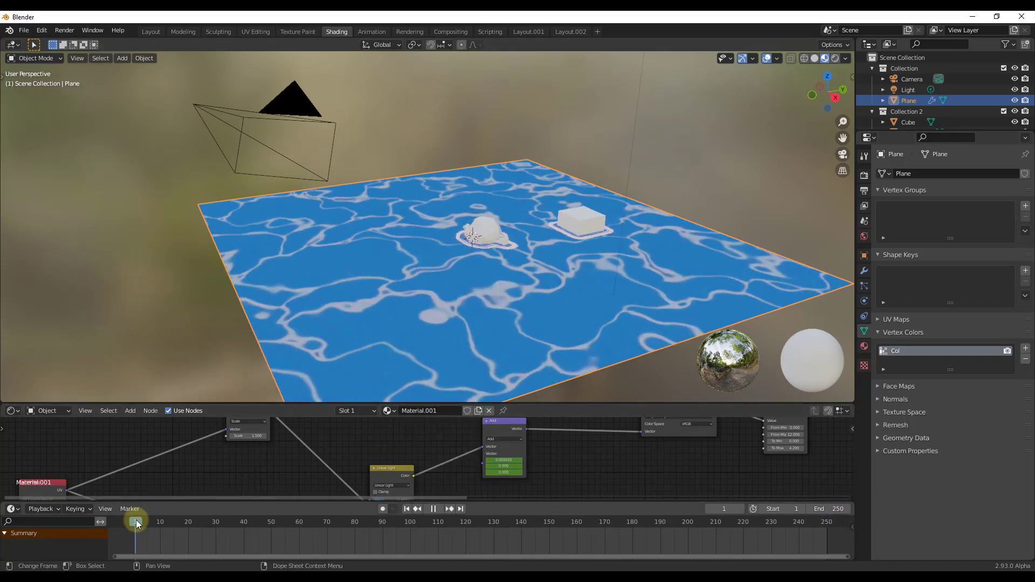
left_click(438, 509)
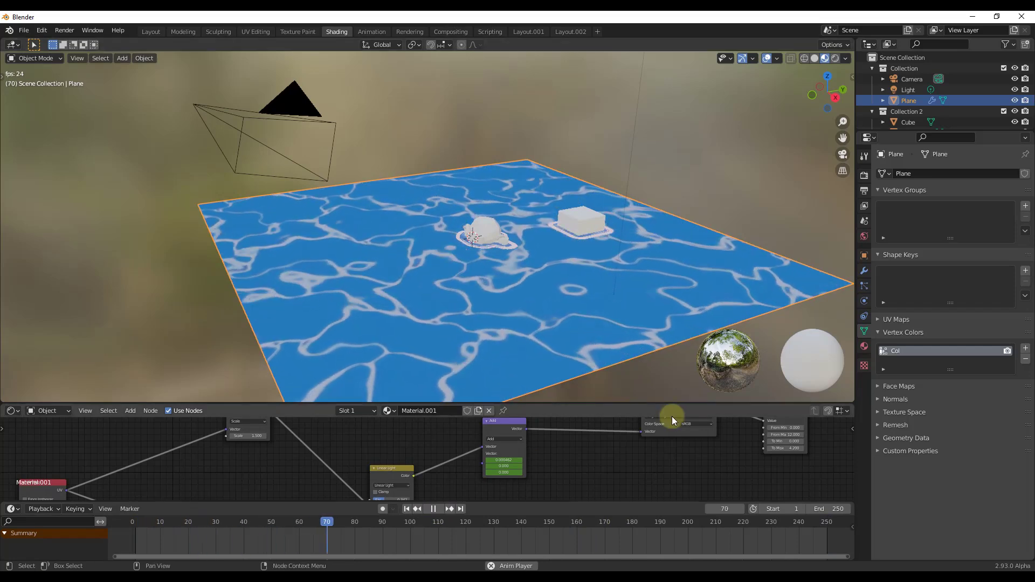
mouse_move(518, 245)
middle_mouse_down()
mouse_move(510, 270)
mouse_move(527, 244)
middle_mouse_up()
left_click(493, 235)
key("g")
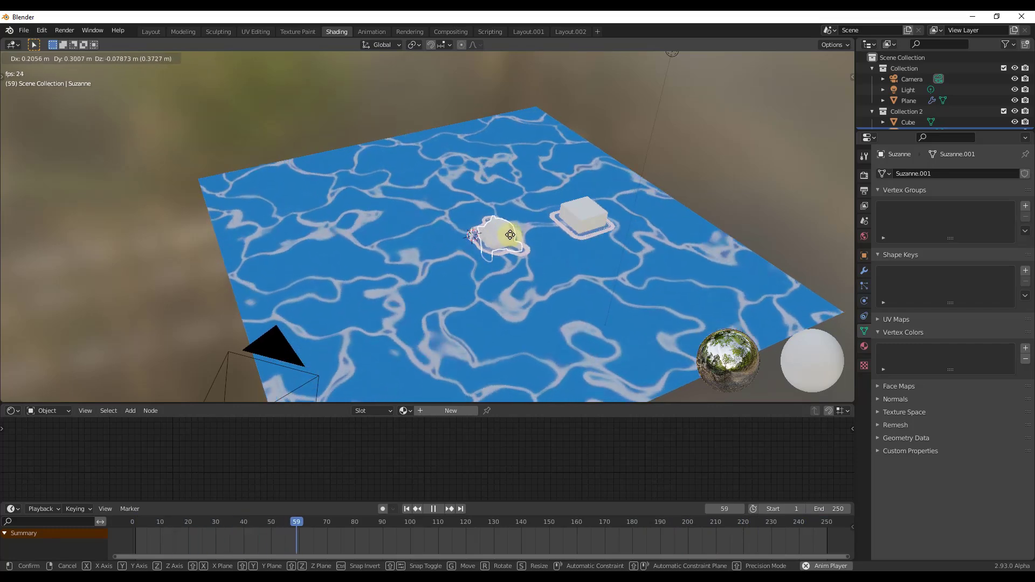
left_click(501, 225)
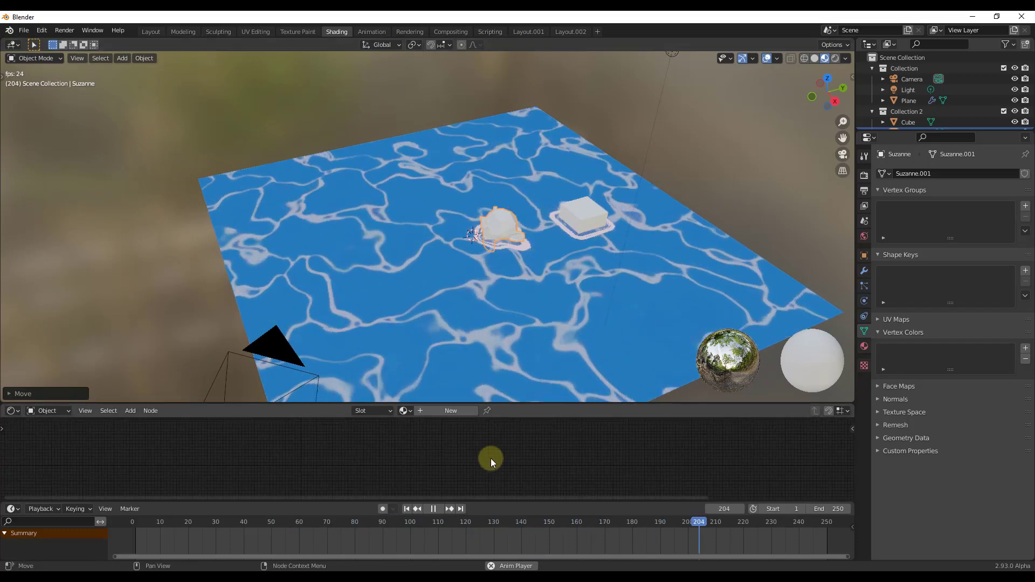
Step: Select the water plane and look over its material node tree while the animation plays
left_click(506, 298)
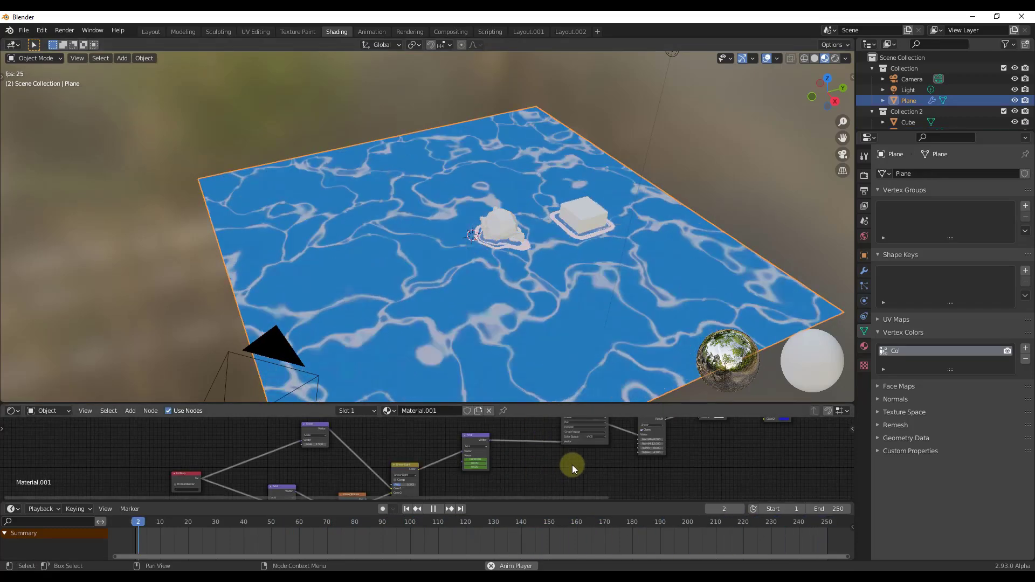
middle_click_drag(598, 454, 663, 496)
middle_click_drag(450, 457, 562, 444)
middle_click_drag(324, 437, 412, 471)
scroll(451, 448, "down", 6)
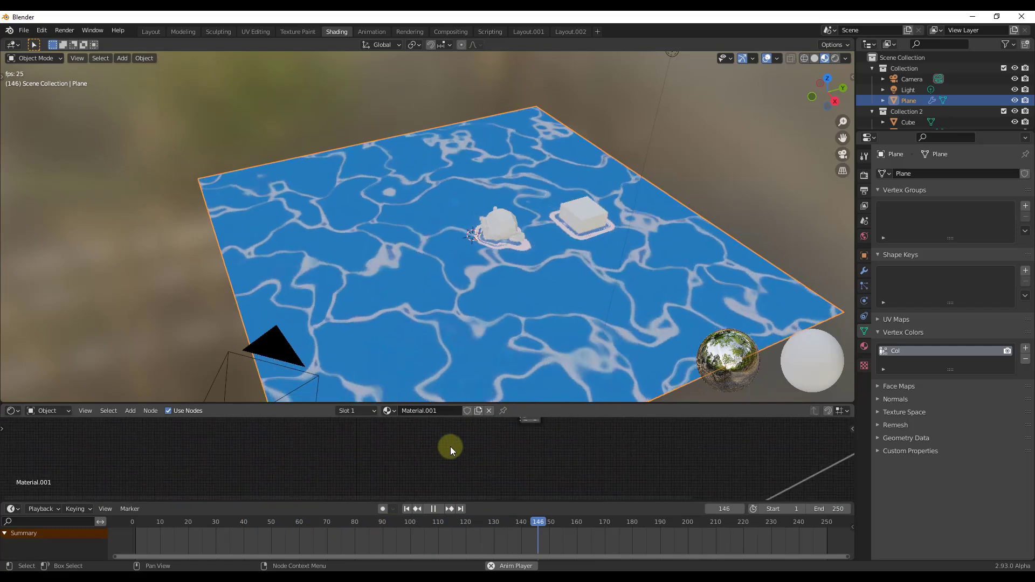
Step: Stop the playback and keyframe the value of the Add node behind the separated Vertex Color at 0 on frame 0
middle_click_drag(432, 422, 466, 458)
scroll(469, 460, "up", 5)
scroll(492, 464, "right", 3, "ctrl")
scroll(377, 453, "up", 3)
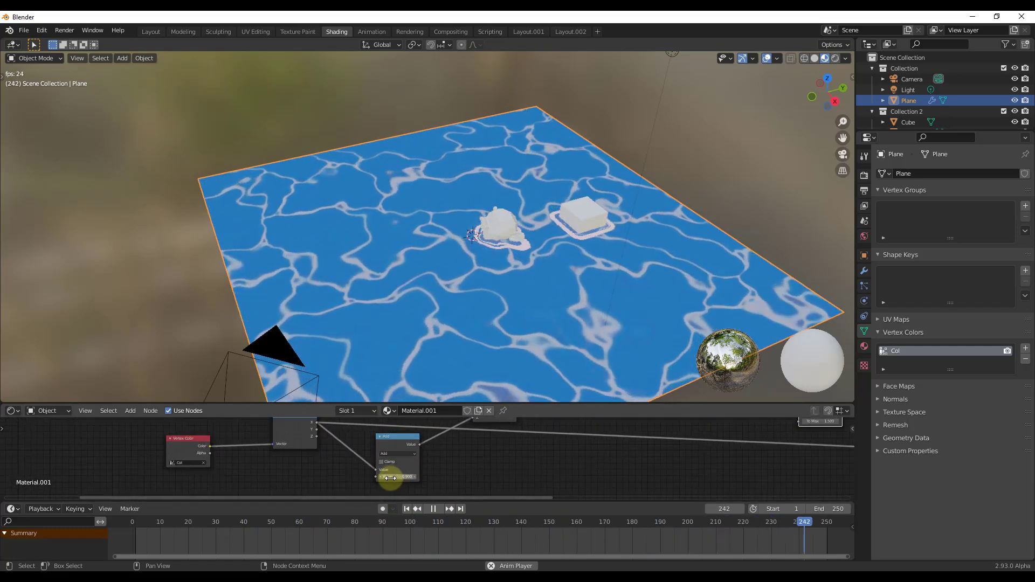
left_click(433, 509)
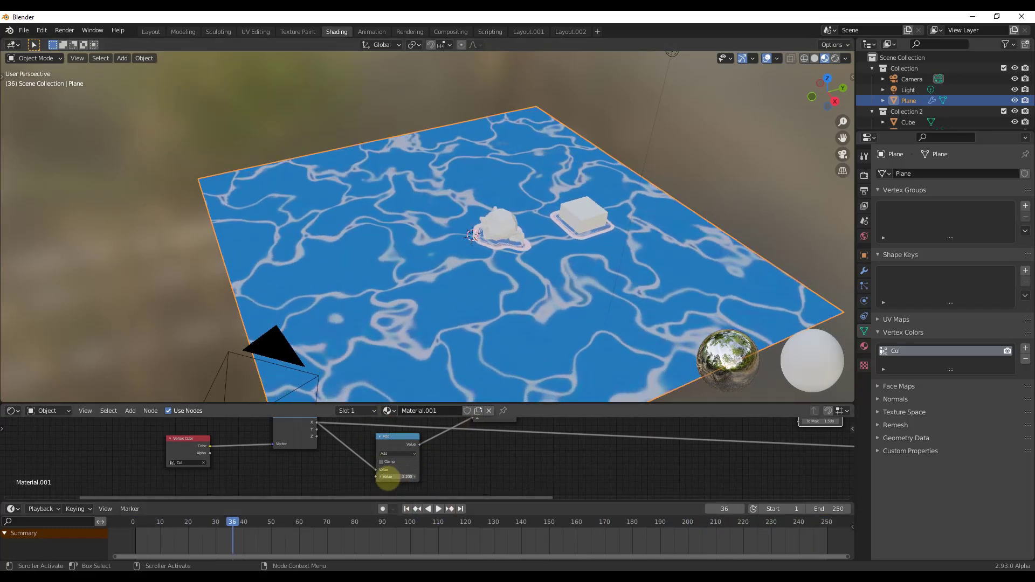
middle_click_drag(398, 477, 403, 462)
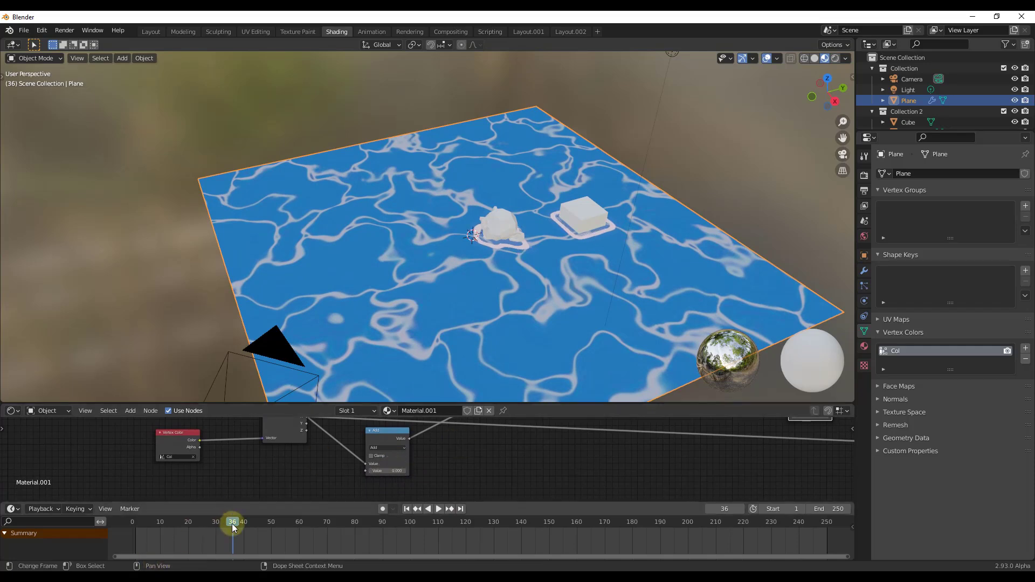
left_click_drag(232, 528, 141, 528)
key("space")
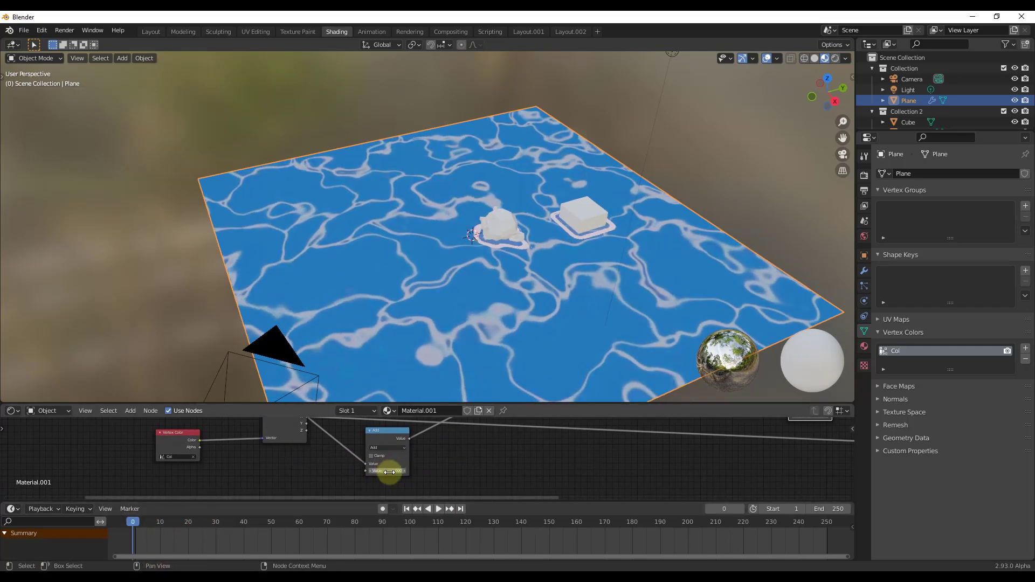
right_click(389, 473)
left_click(355, 431)
Step: Go to frame 250, raise the value of the Add node behind the separated Vertex Color and keyframe it
mouse_move(509, 455)
middle_mouse_down()
mouse_move(389, 419)
mouse_move(422, 439)
mouse_move(358, 451)
mouse_move(529, 474)
mouse_move(527, 454)
middle_mouse_up()
left_click_drag(259, 522, 826, 525)
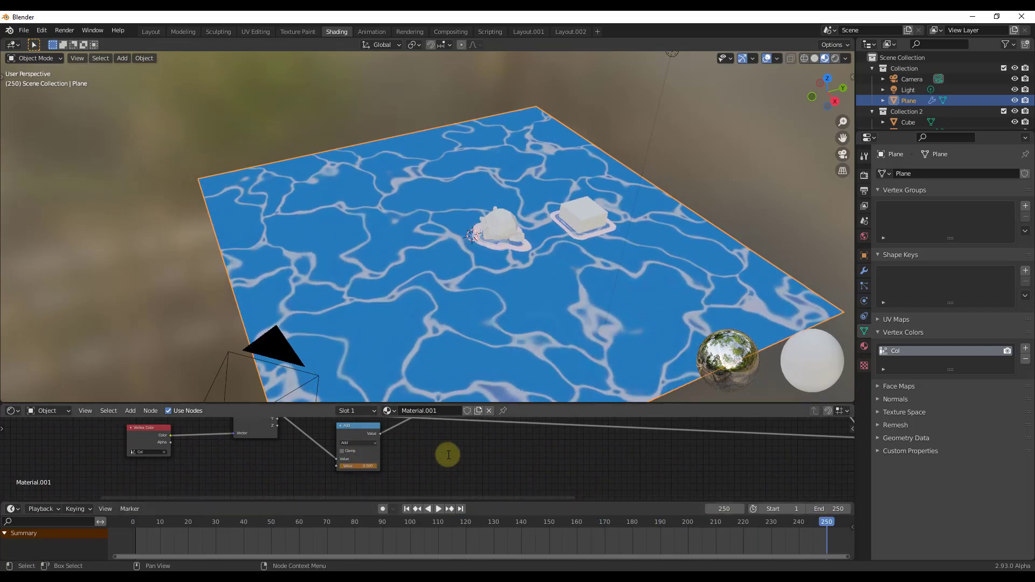
right_click(354, 465)
left_click(332, 446)
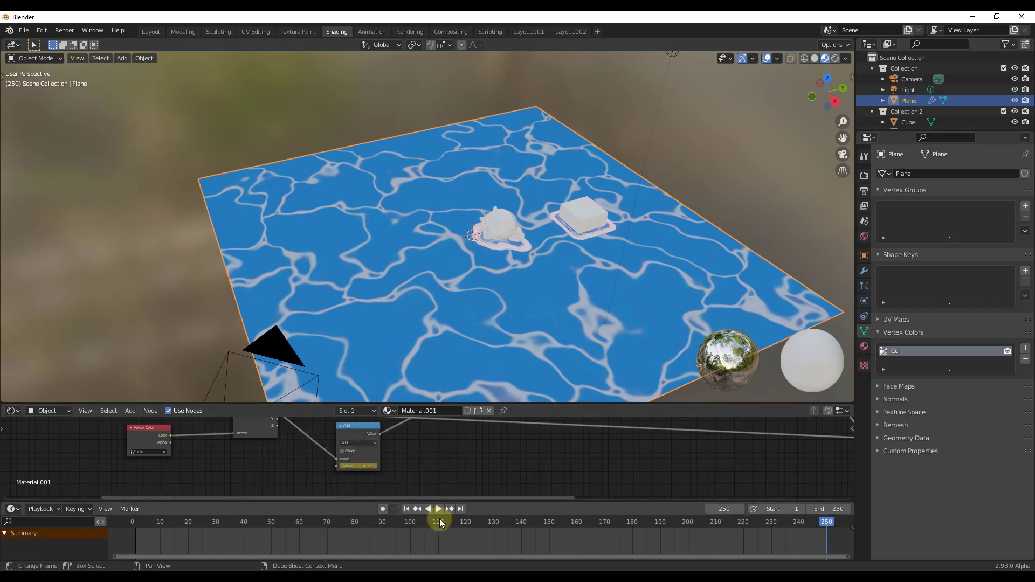
Step: Play the animation from frame 0, examine the ripple rings up close and move the monkey head slightly across the water
left_click_drag(441, 523, 129, 524)
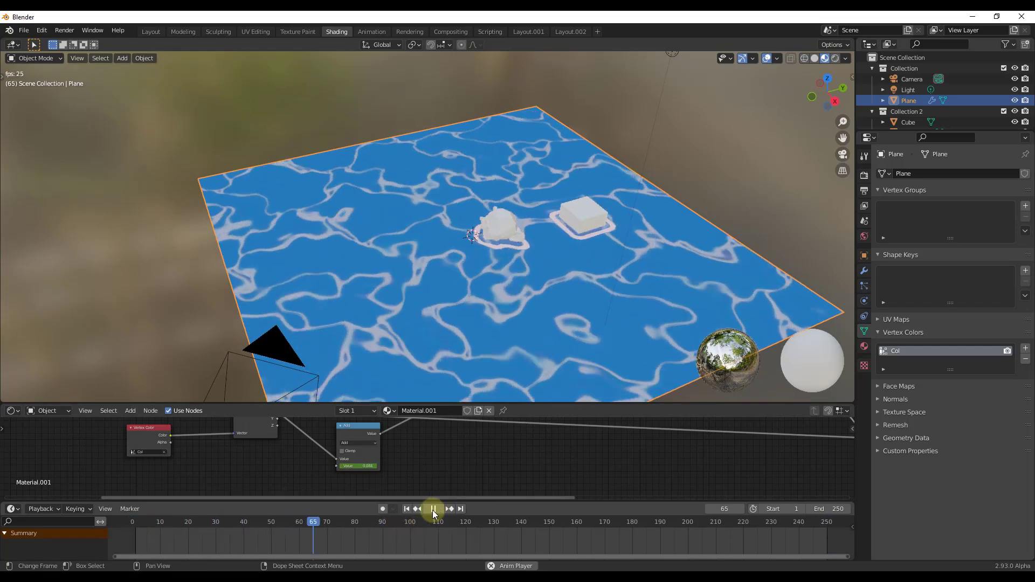
scroll(577, 248, "up", 4)
middle_click_drag(606, 238, 594, 292)
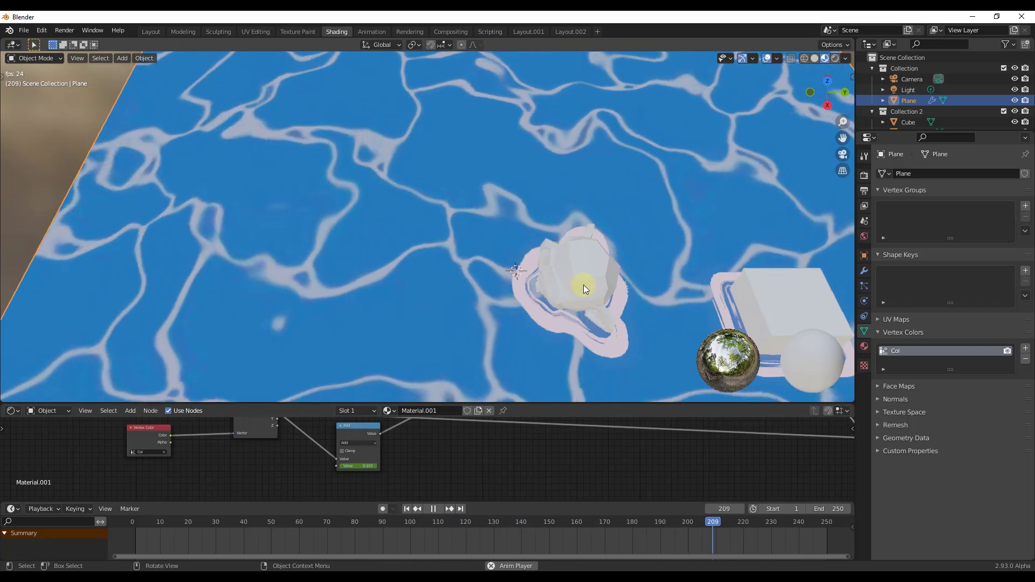
left_click(565, 284)
key("g")
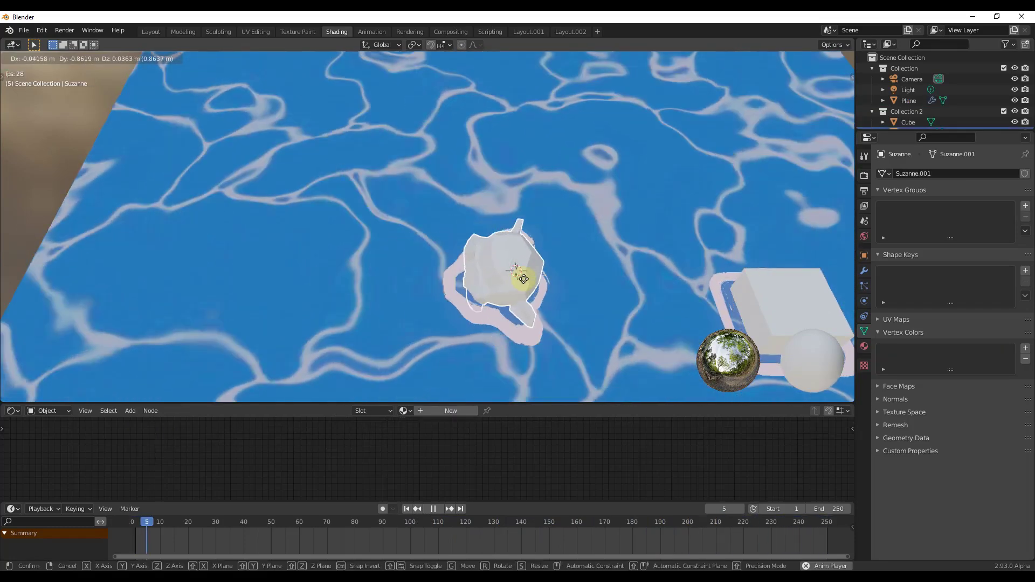
left_click(534, 288)
Step: Select the water plane, raise the Add node's value further on frame 250 and replace its keyframe
left_click(418, 316)
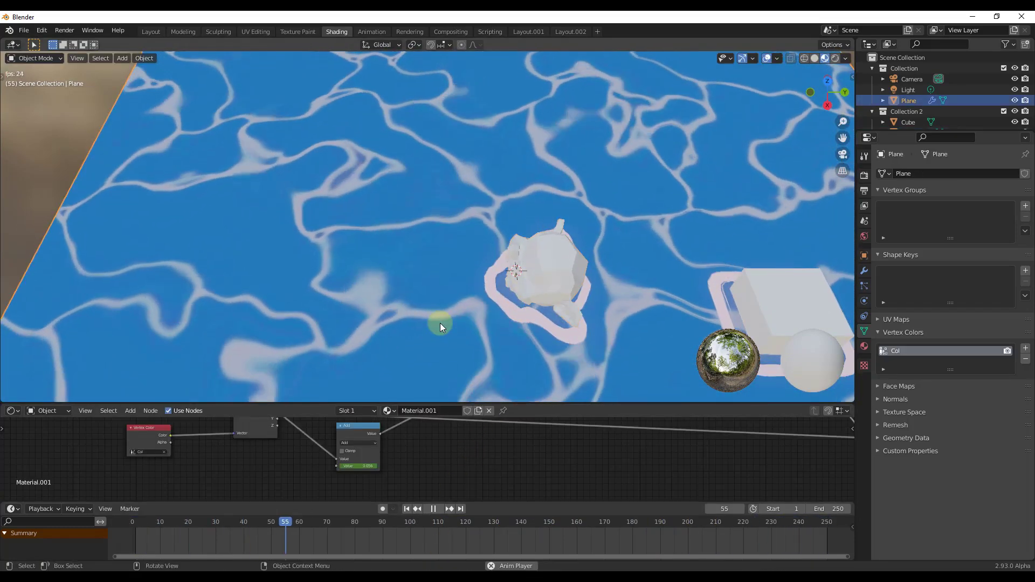
left_click_drag(382, 527, 828, 526)
left_click(365, 477)
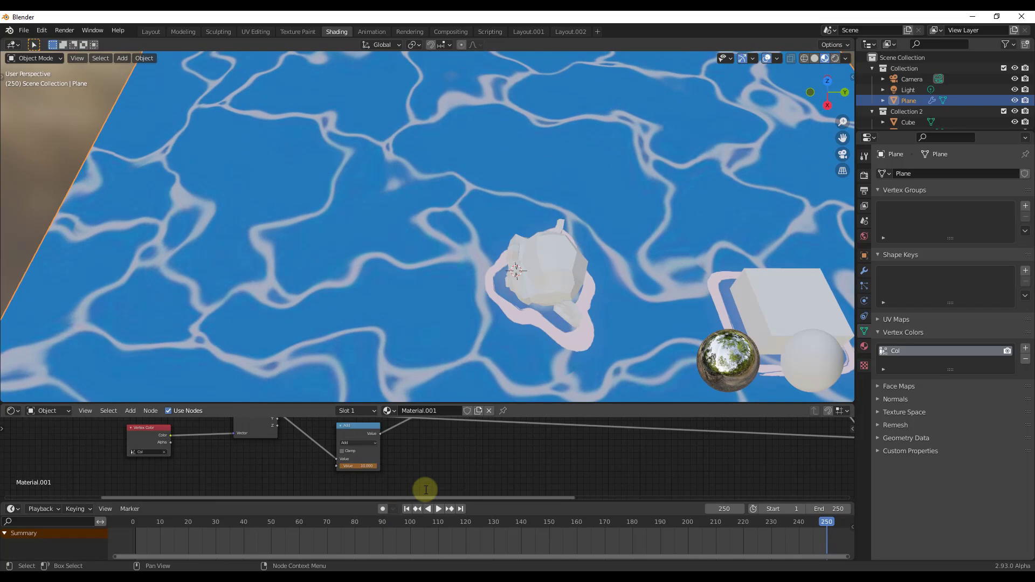
right_click(368, 464)
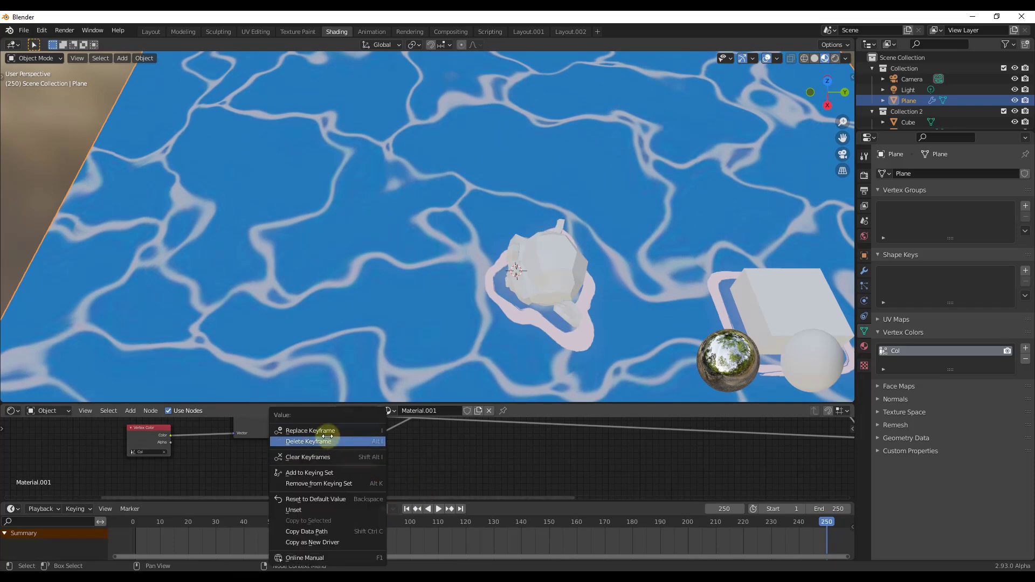
left_click(317, 442)
Step: Play the animation from an early frame to check the ring motion around the objects, and stop it
left_click_drag(348, 524, 202, 523)
left_click(438, 509)
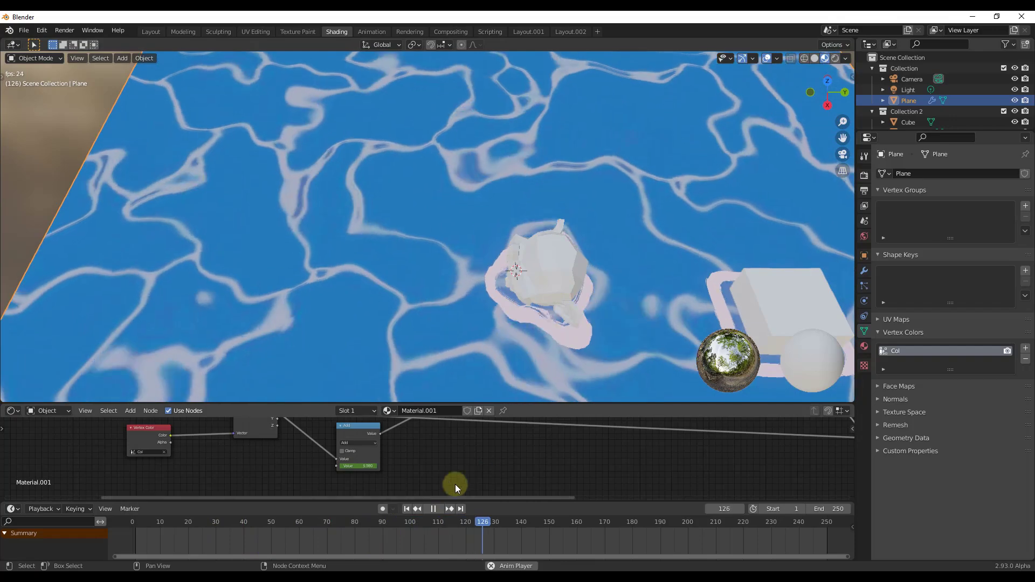
left_click(433, 509)
Step: Switch to the geometry nodes workspace and widen the ripple rings by moving the Attribute Color Ramp's black stop farther from the white one
scroll(442, 390, "down", 8)
middle_click_drag(465, 251, 493, 228)
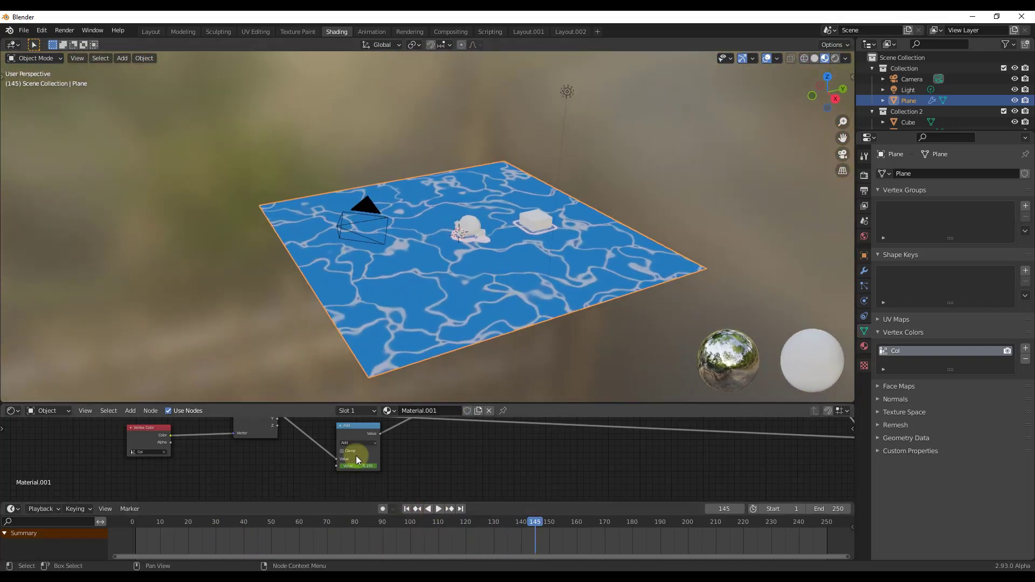
middle_click_drag(532, 453, 527, 467)
scroll(556, 226, "up", 4)
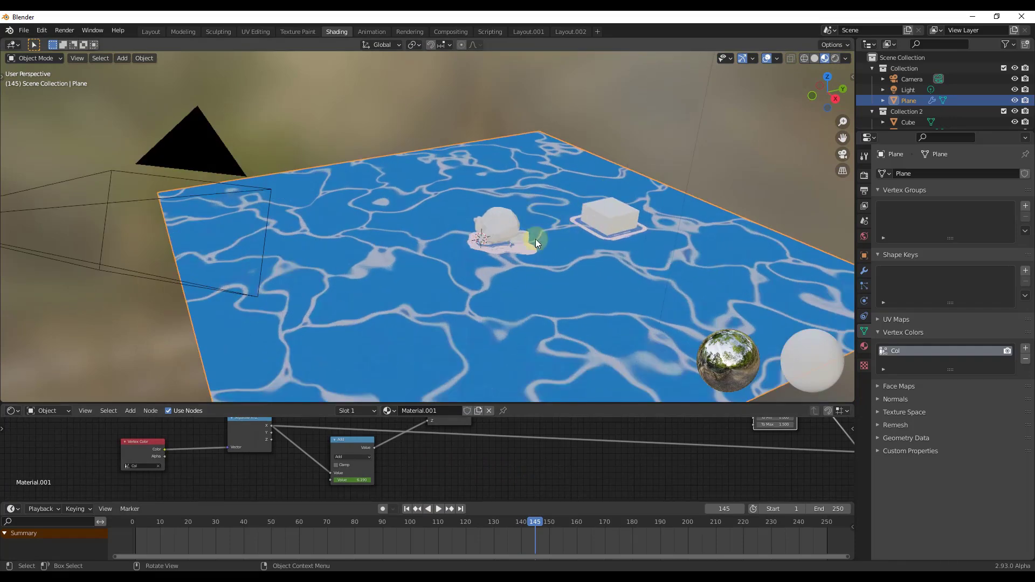
middle_click_drag(504, 228, 556, 234)
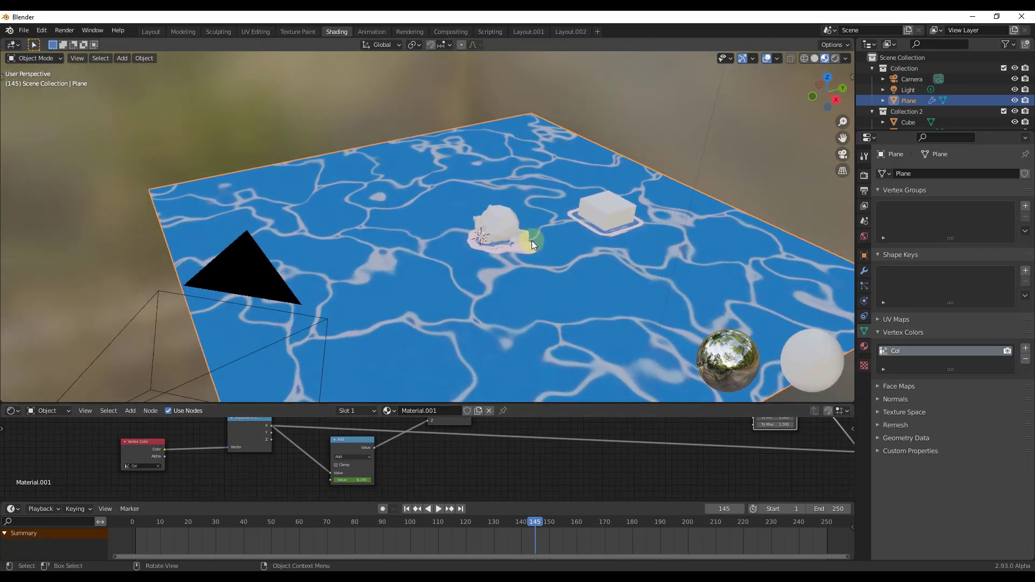
left_click(534, 34)
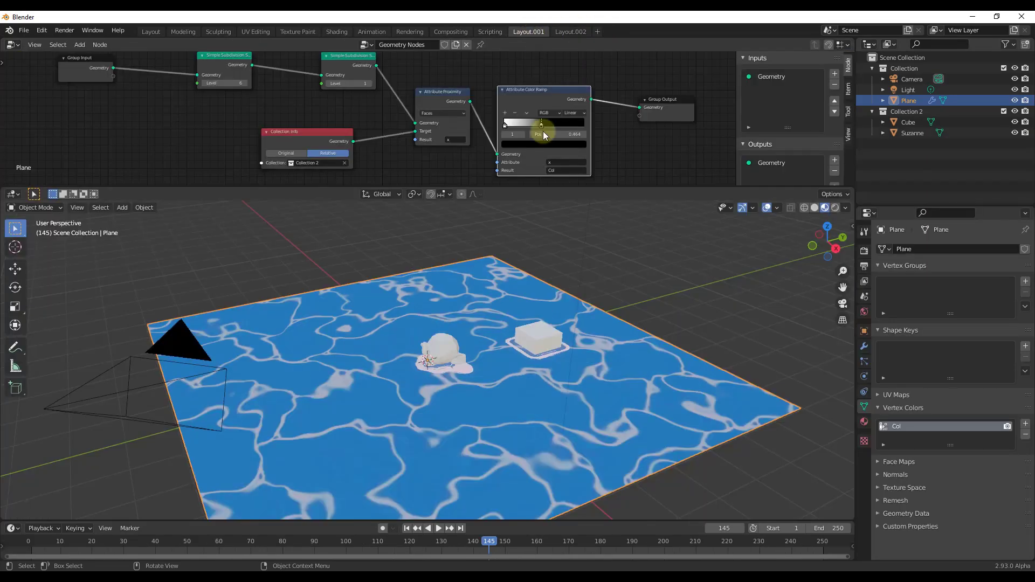
left_click_drag(543, 128, 591, 125)
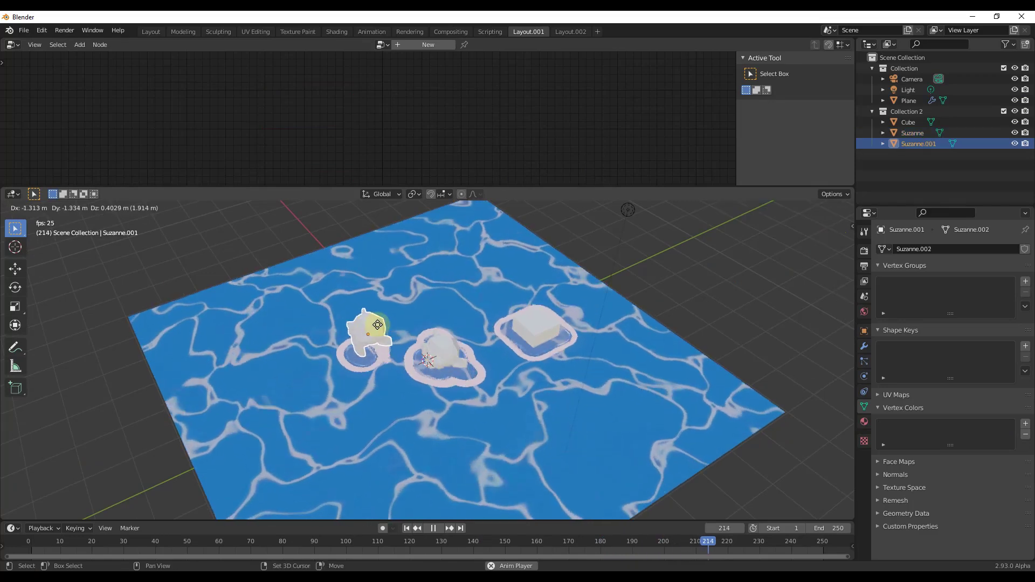
Step: Place the duplicated monkey head on the water and duplicate it once more, moving the new copy within the water plane in front of the others
left_click(312, 332)
key("shift+d")
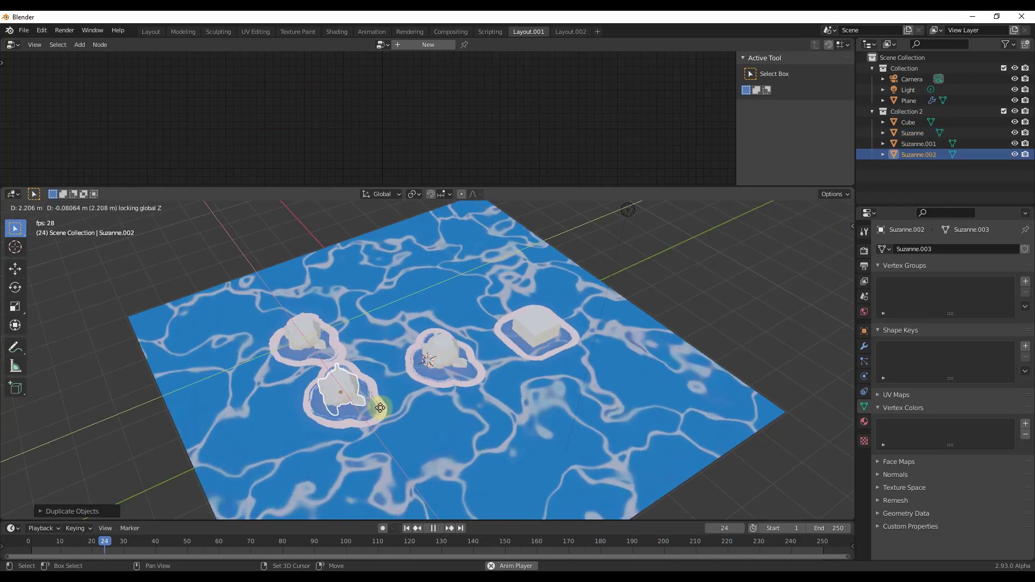
left_click(515, 449)
middle_click_drag(519, 452, 564, 430)
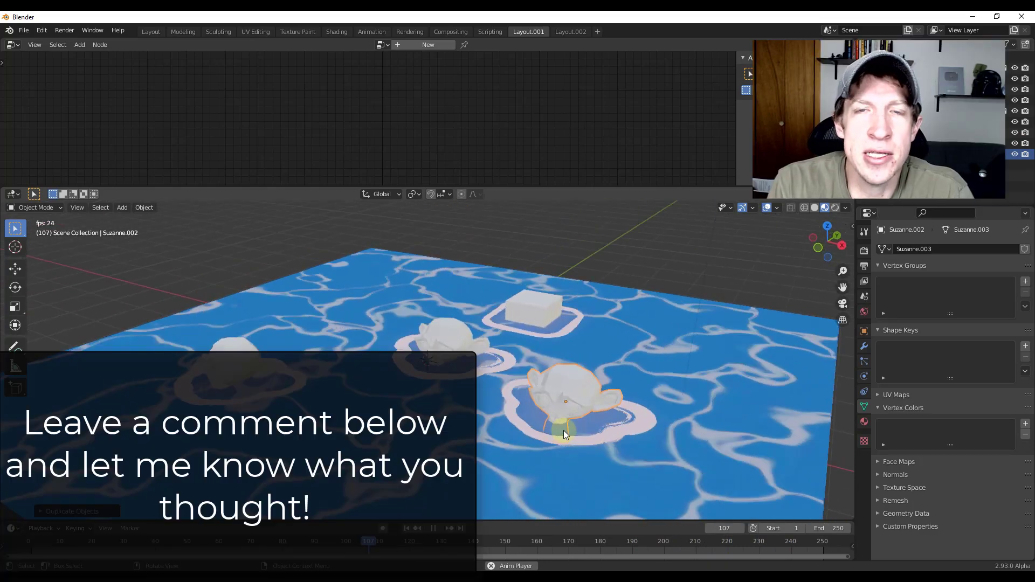